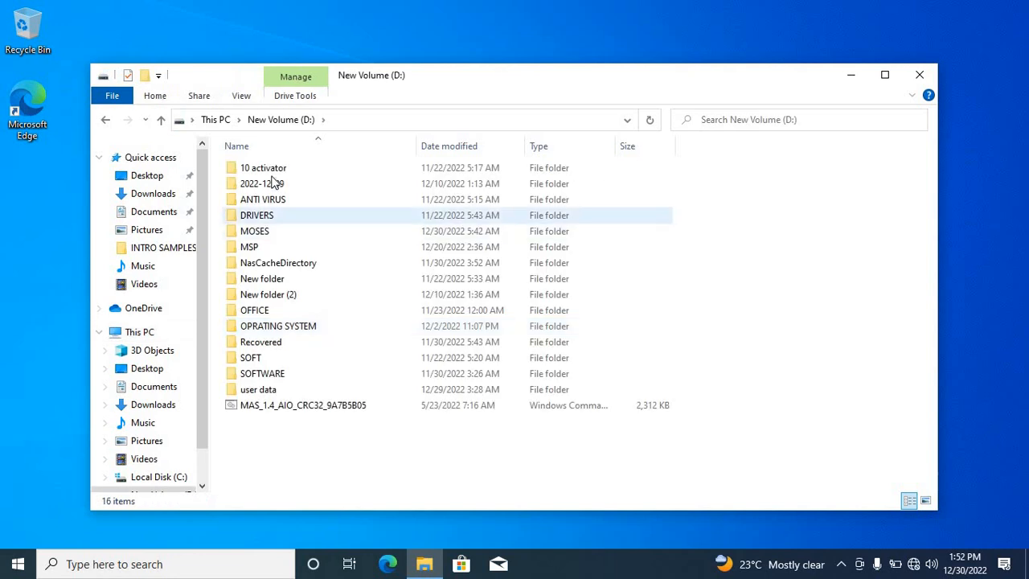
Locate the PROJECTS folder on New Volume (D:), and close the file window
double_click(255, 233)
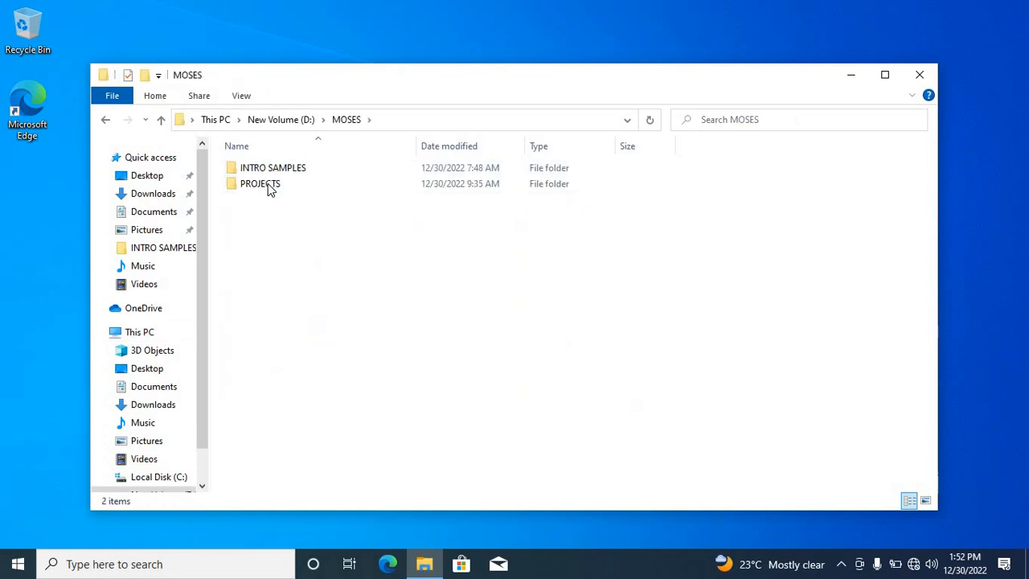
double_click(270, 183)
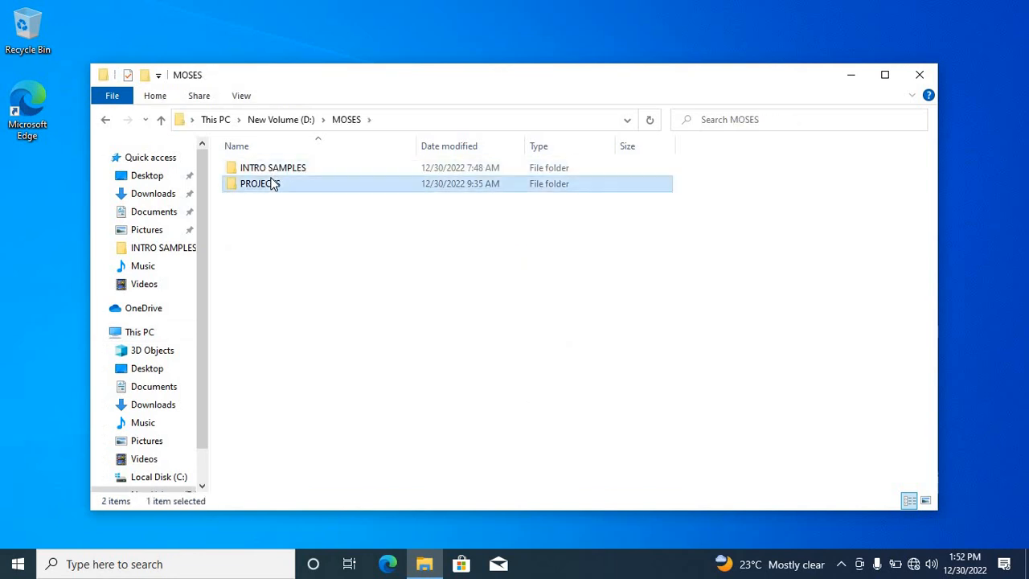
click(921, 76)
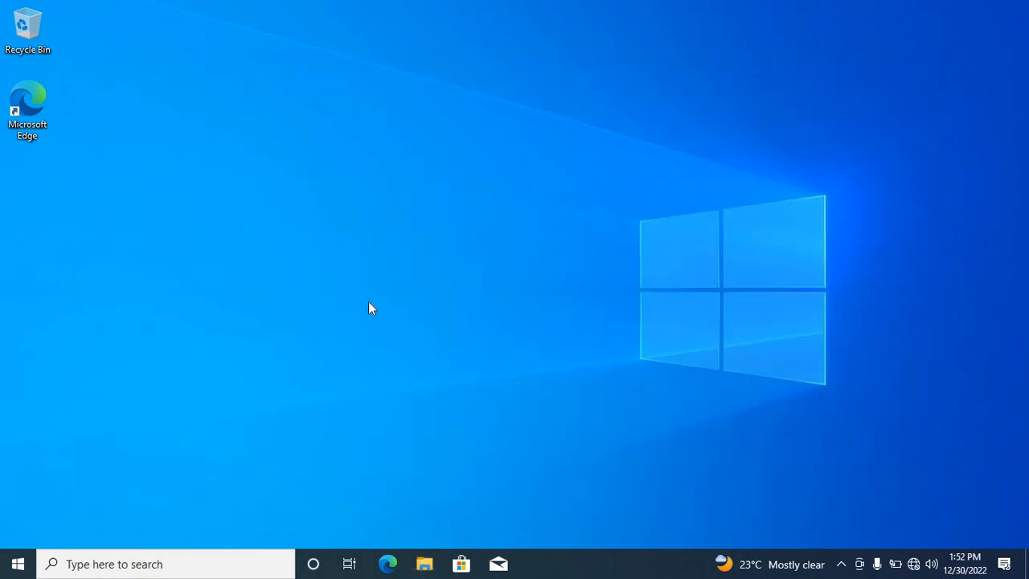
Find and launch Adobe Premiere Pro CC 2018
key(super)
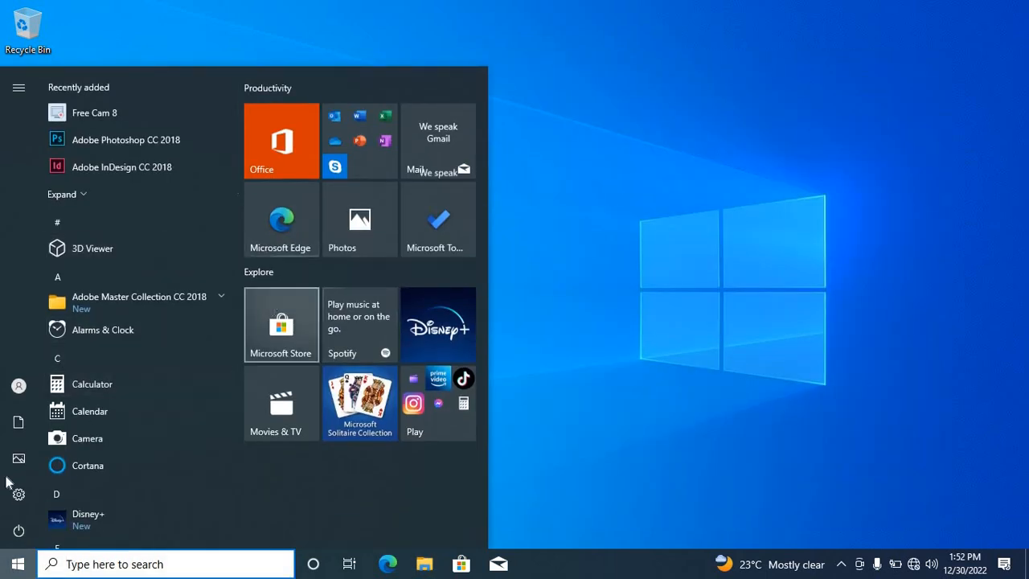
click(17, 564)
click(17, 564)
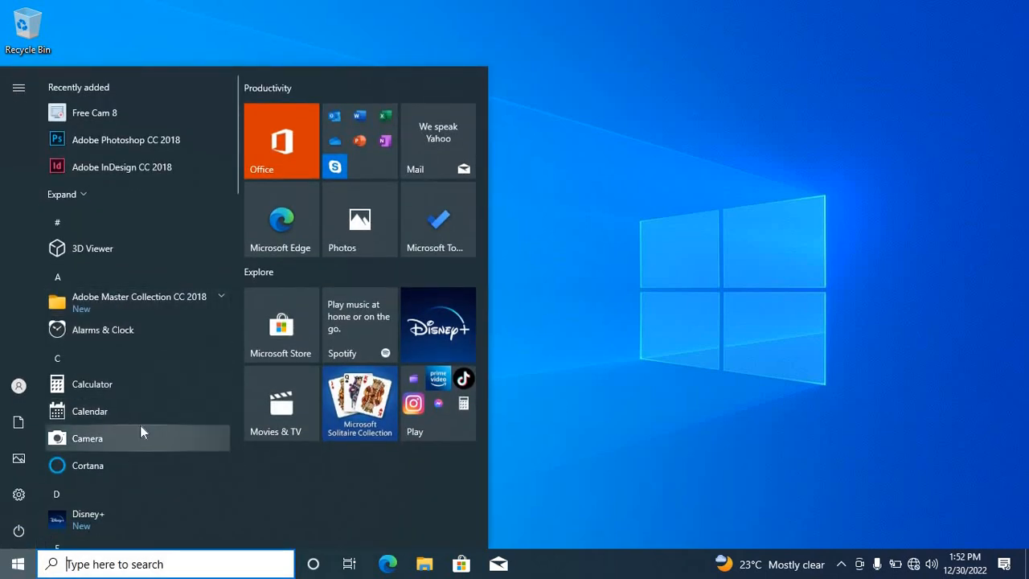
text(pre)
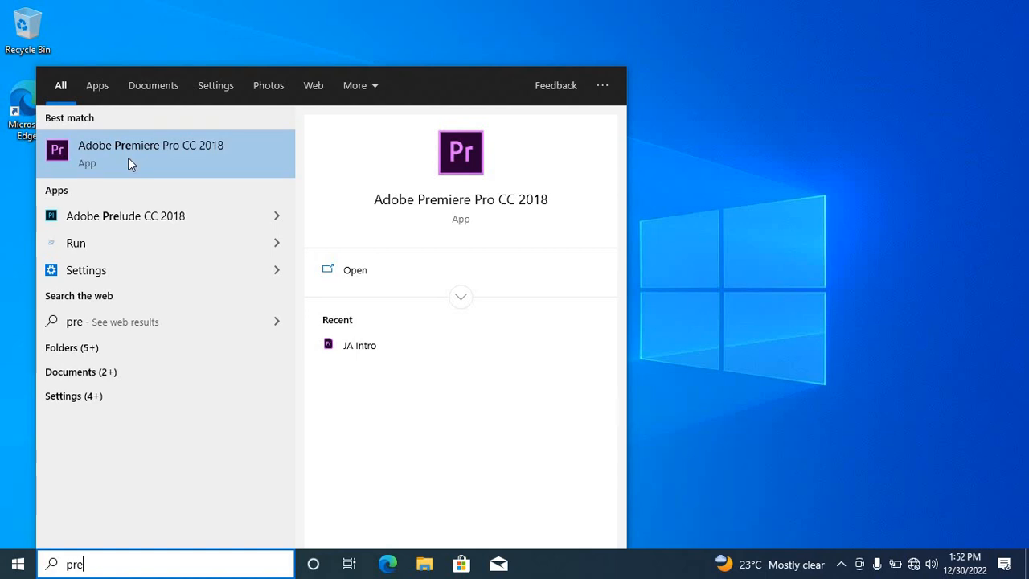
click(110, 152)
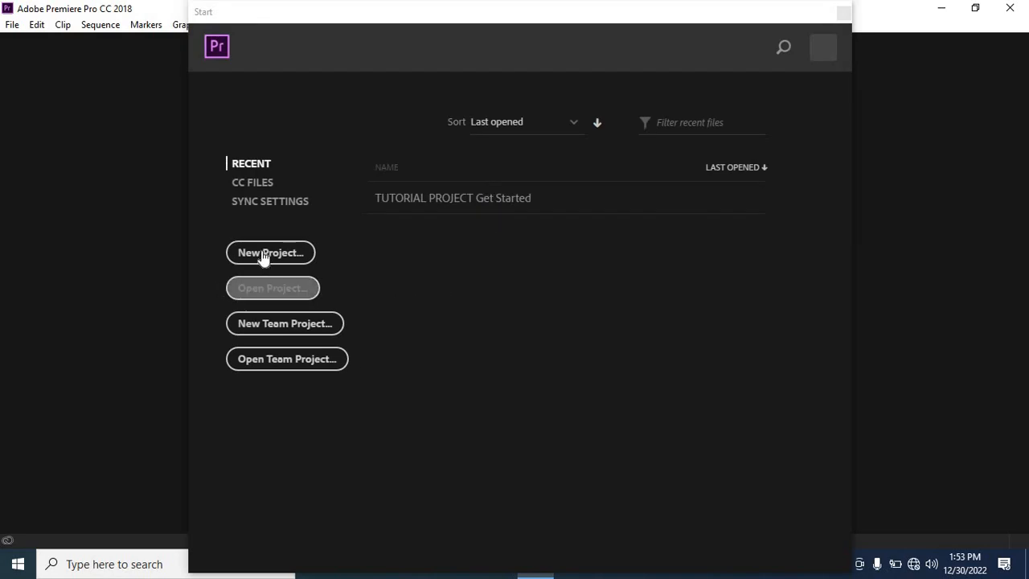
Create a new project named JA Intro, stored in the PROJECTS folder on New Volume (D:)
click(266, 256)
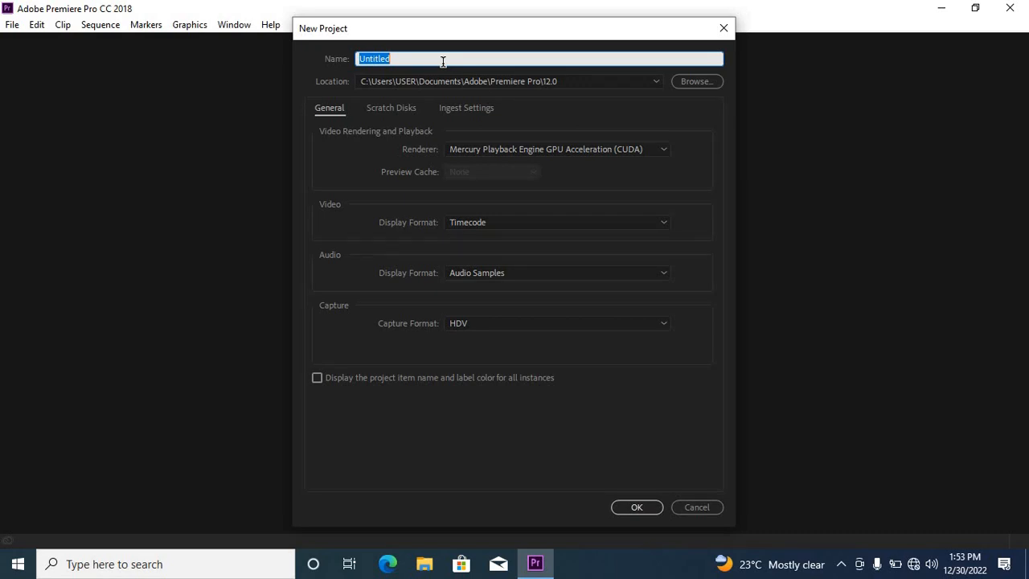
text(JA Intro)
click(698, 81)
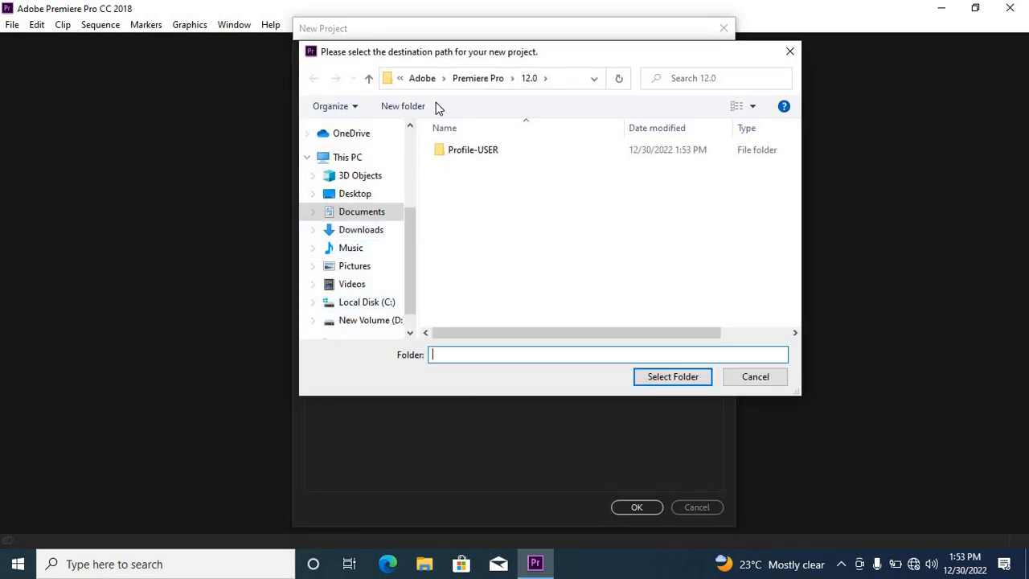
click(369, 78)
click(369, 78)
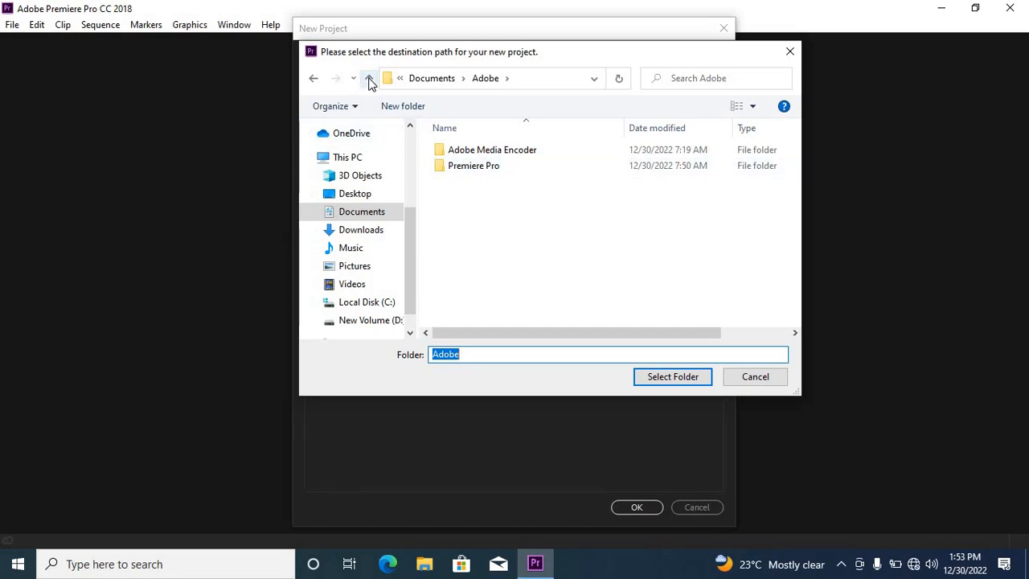
click(369, 78)
click(341, 320)
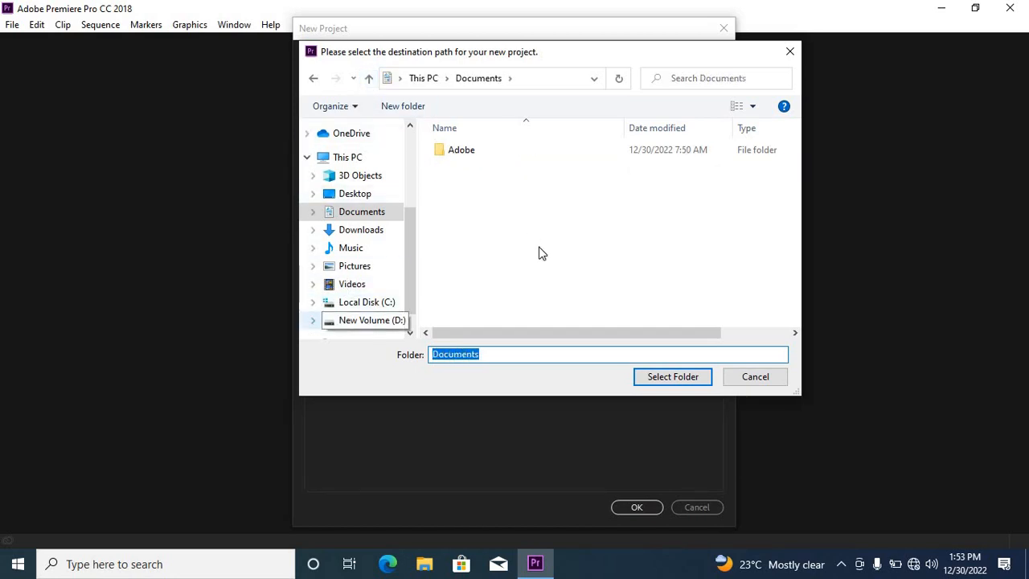
double_click(466, 217)
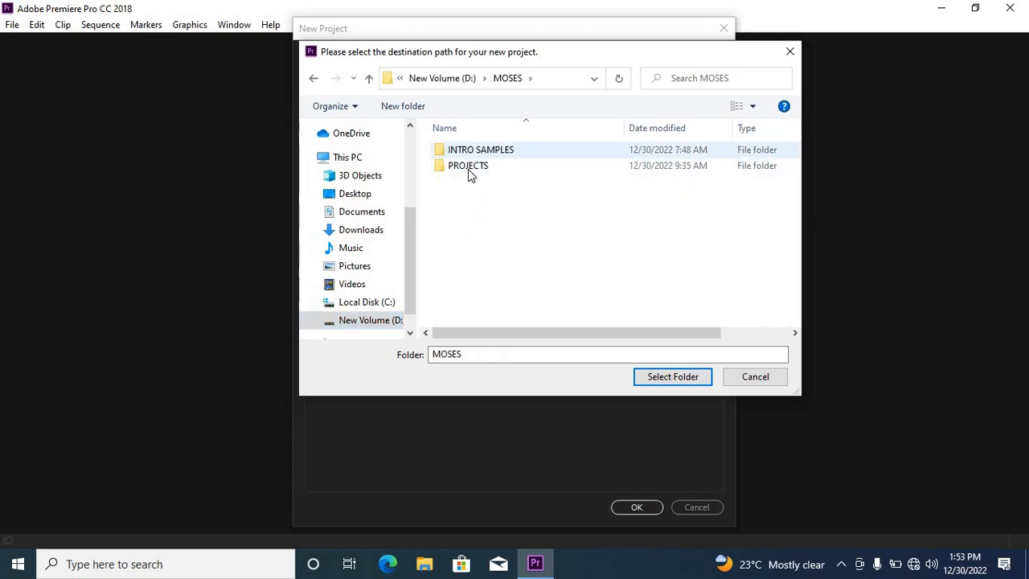
double_click(468, 169)
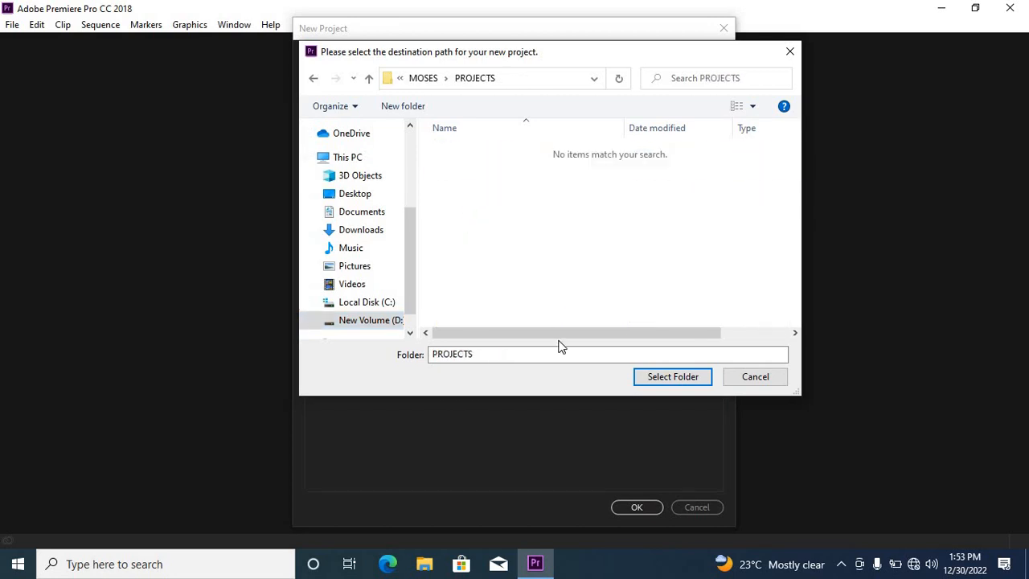
click(662, 379)
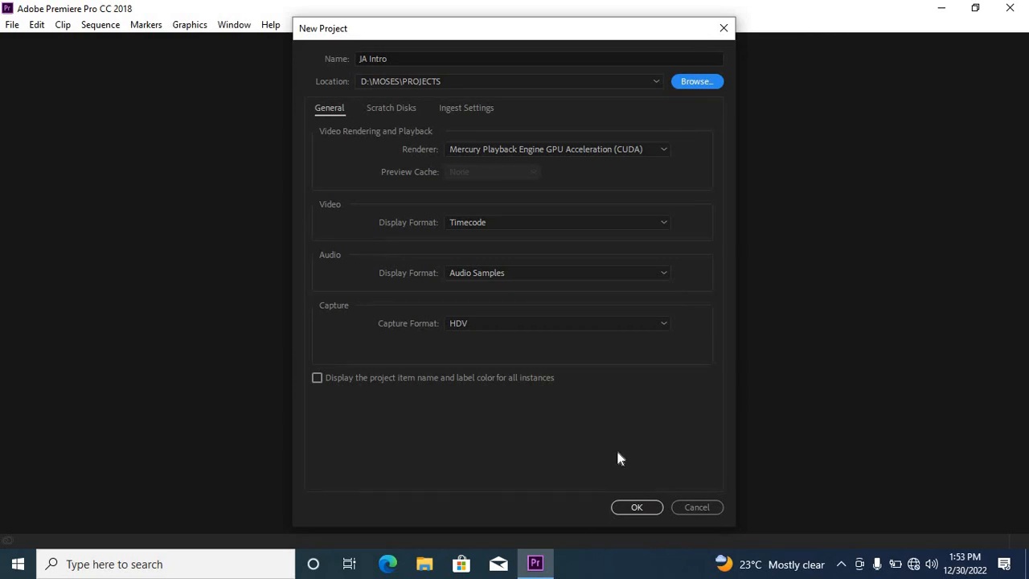
click(635, 508)
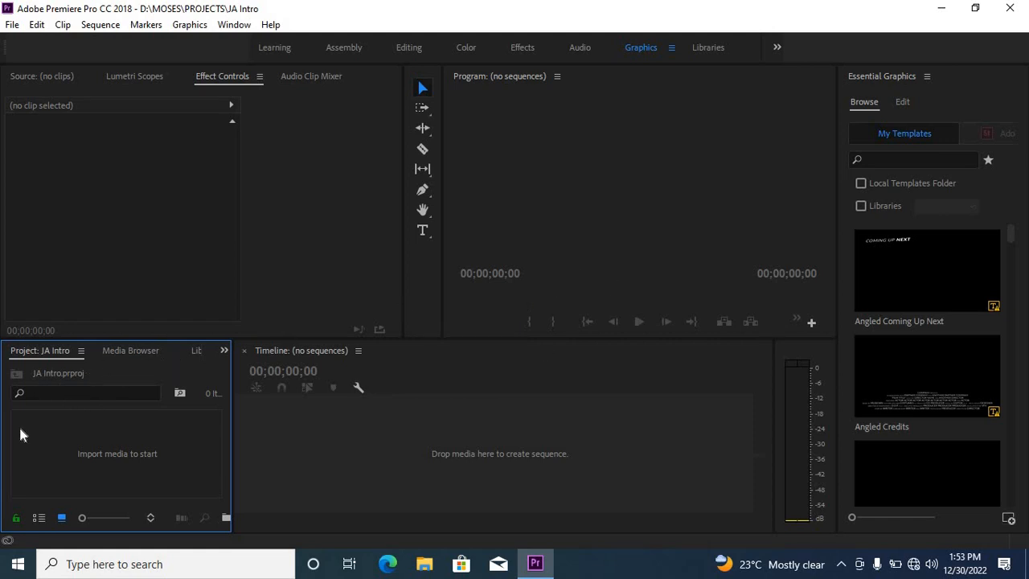
right_click(48, 435)
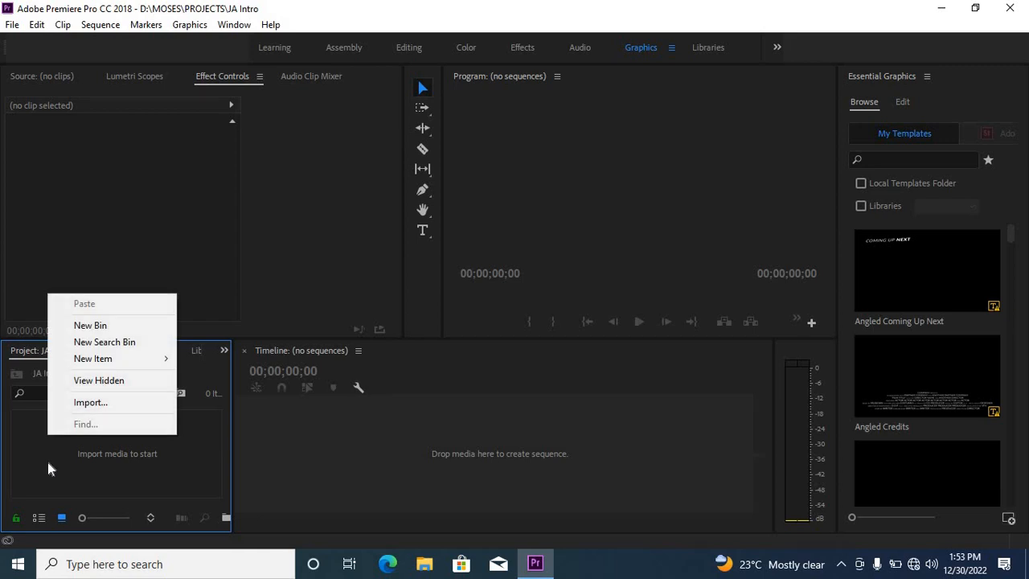
click(53, 465)
double_click(52, 465)
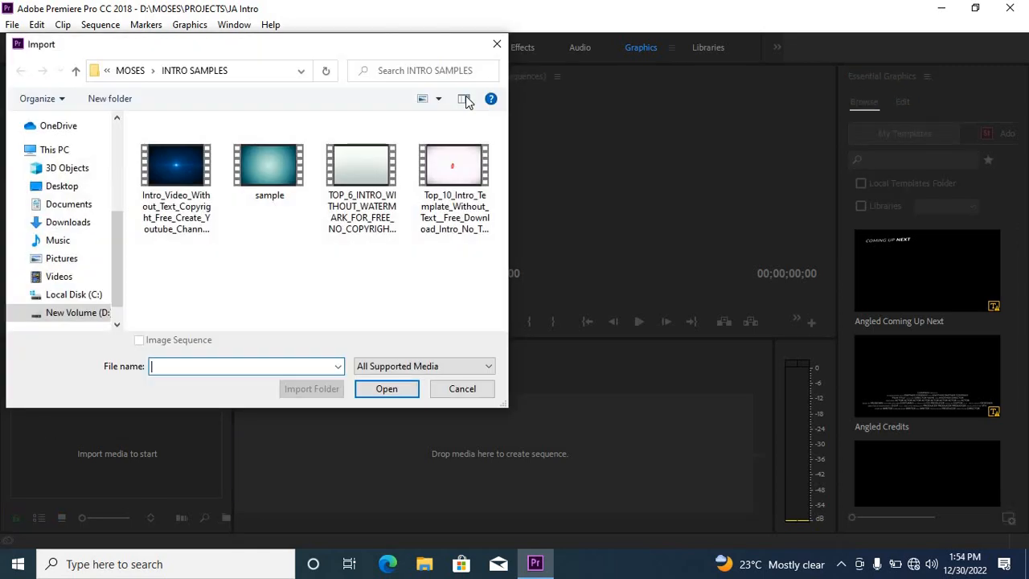
click(497, 47)
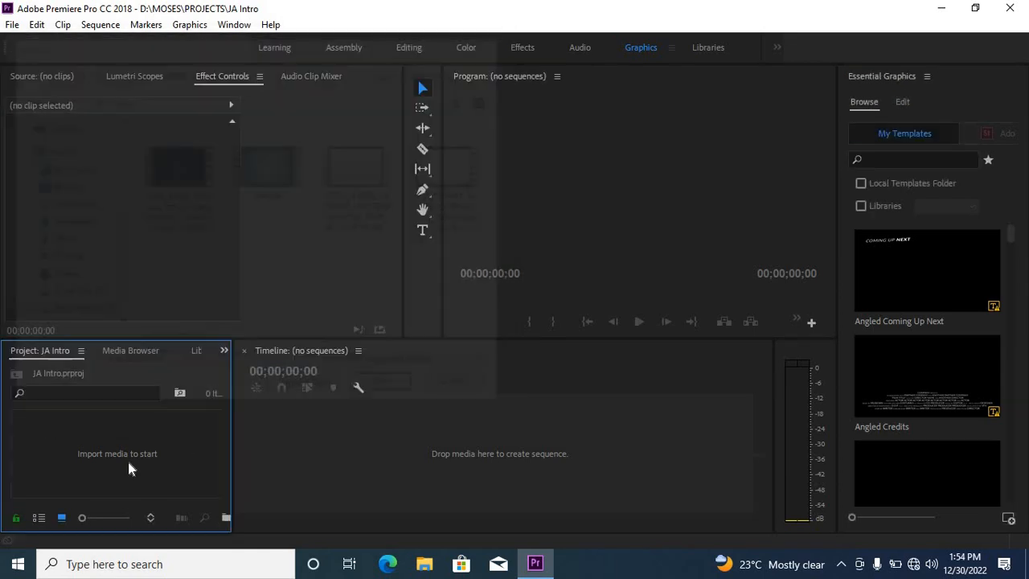
Import the sample video from the INTRO SAMPLES folder and create a new sequence from that clip
right_click(102, 440)
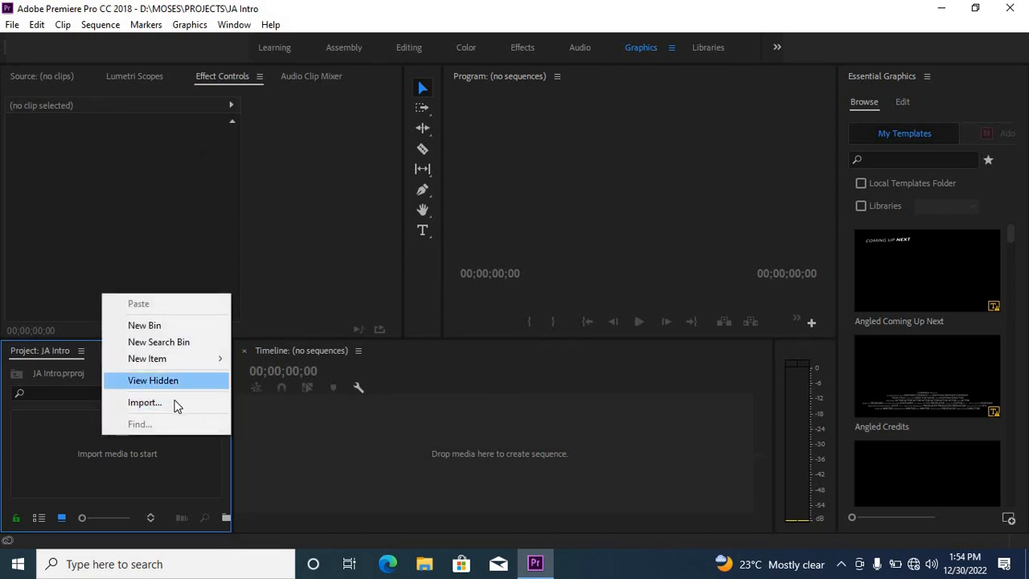
click(175, 403)
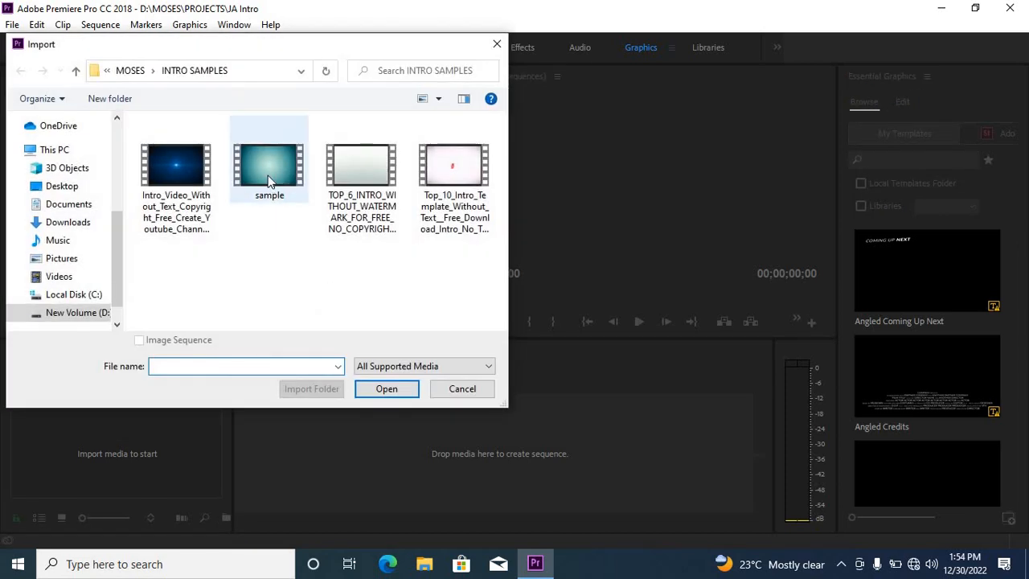
double_click(269, 181)
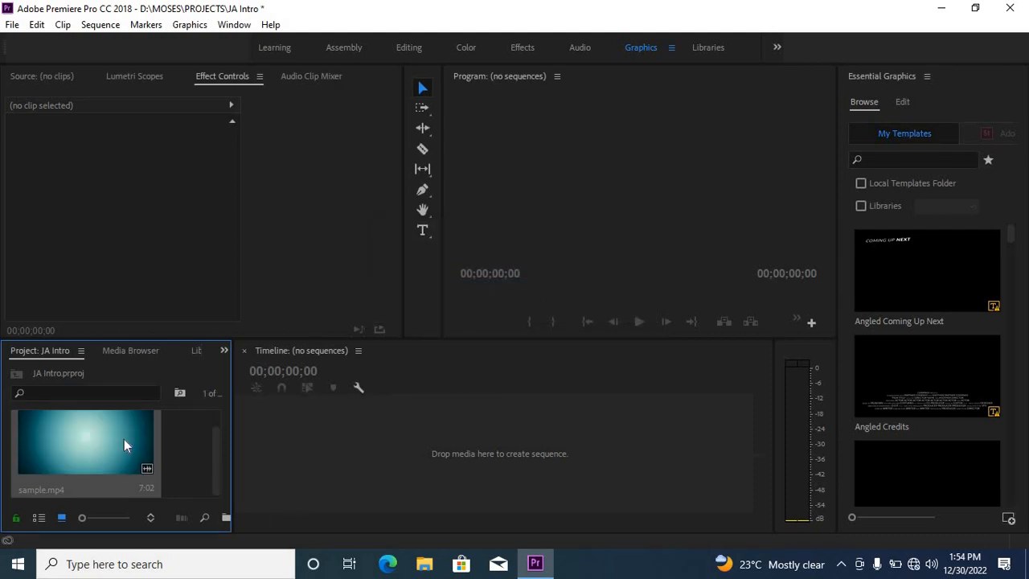
right_click(94, 444)
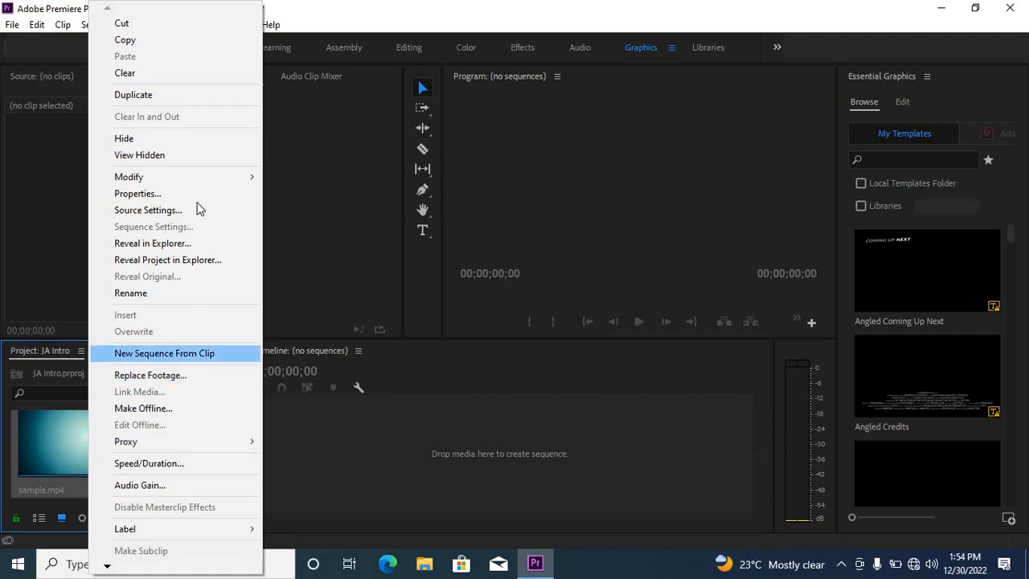
click(157, 354)
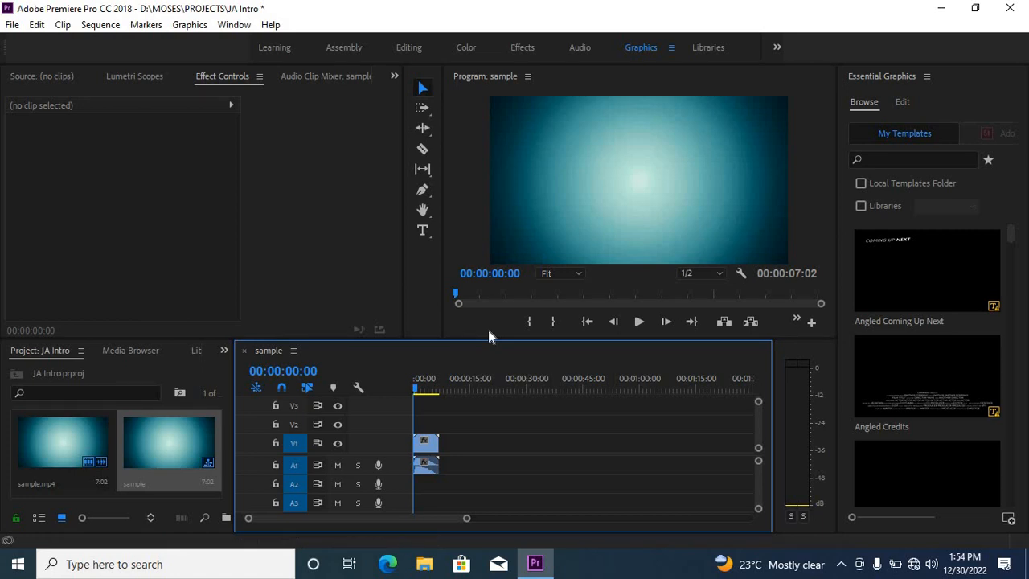
Play the sequence in short stretches to examine the intro animation and find where a title fits
key(space)
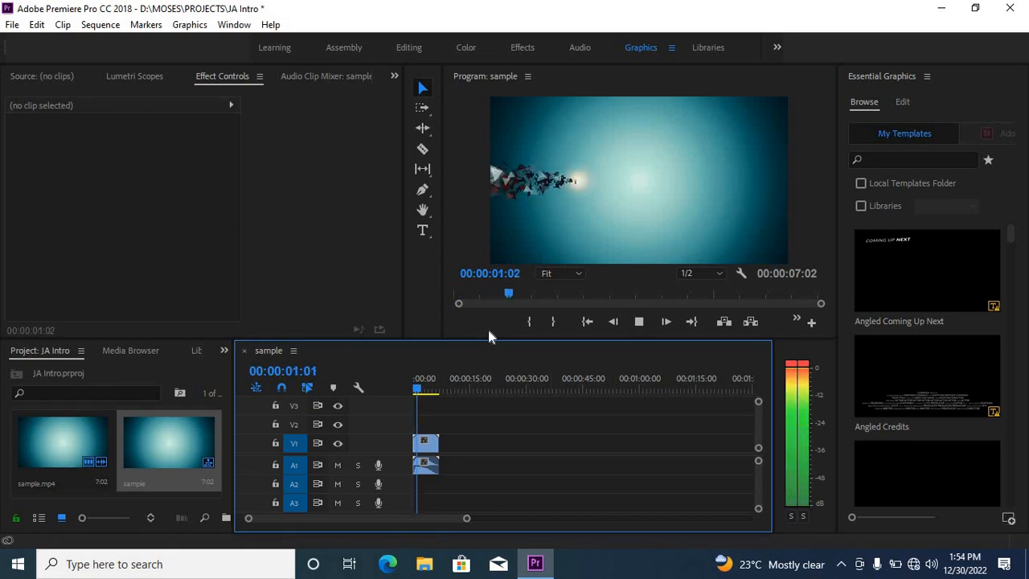
key(space)
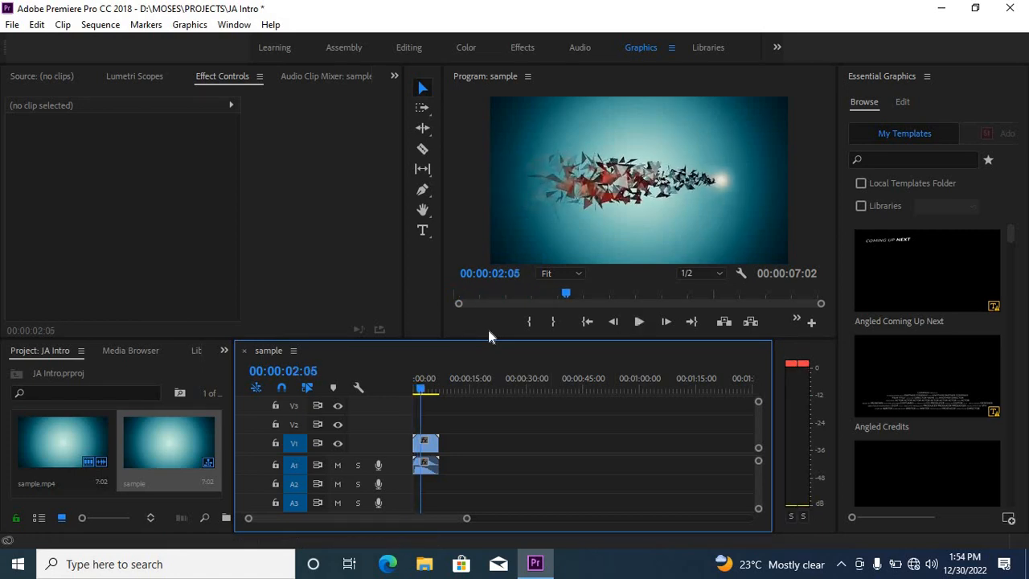
key(space)
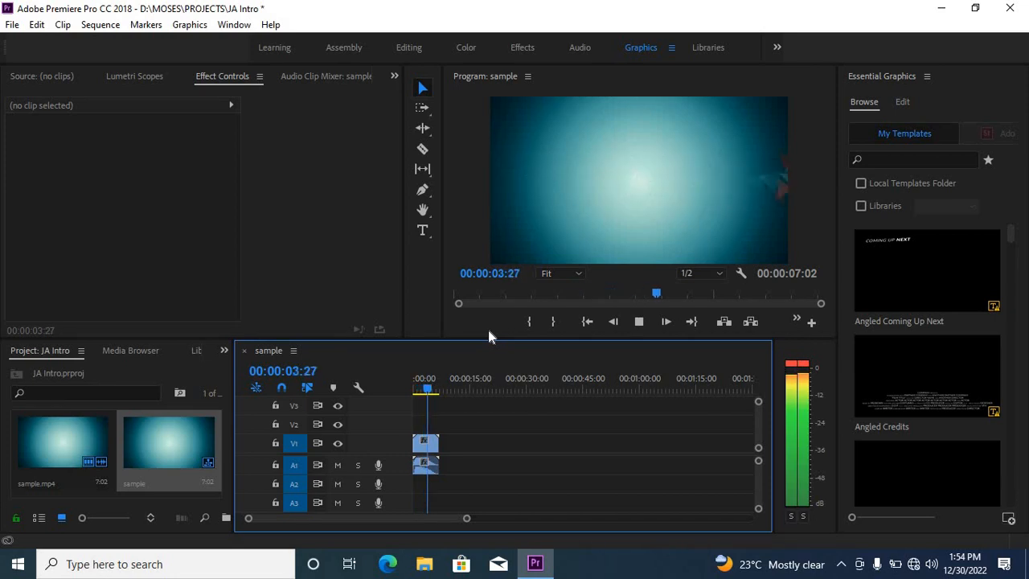
key(space)
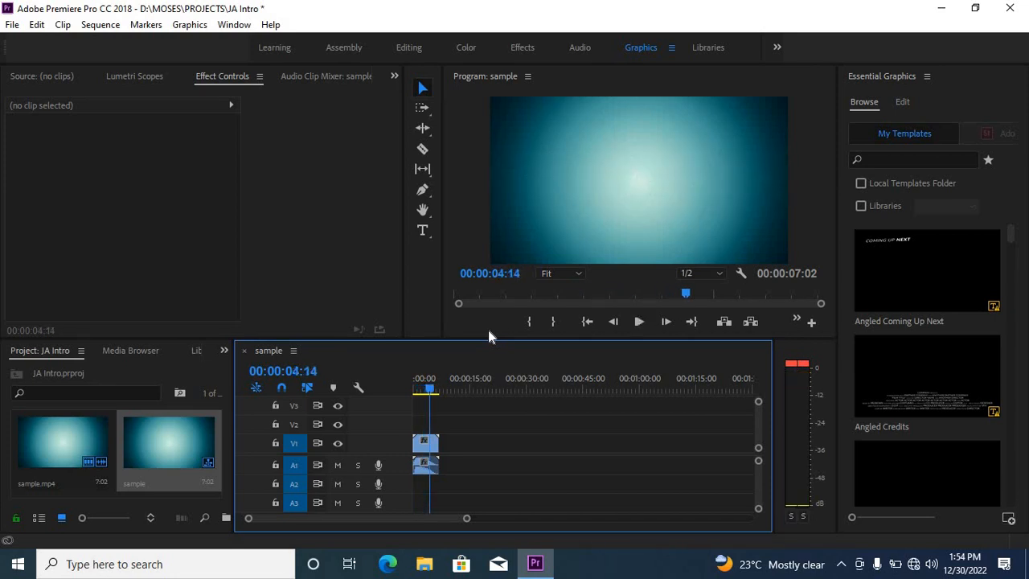
Place the playhead at 00:00:02:06 and add the Bold Title graphics template to track V2 starting there
click(423, 393)
click(423, 393)
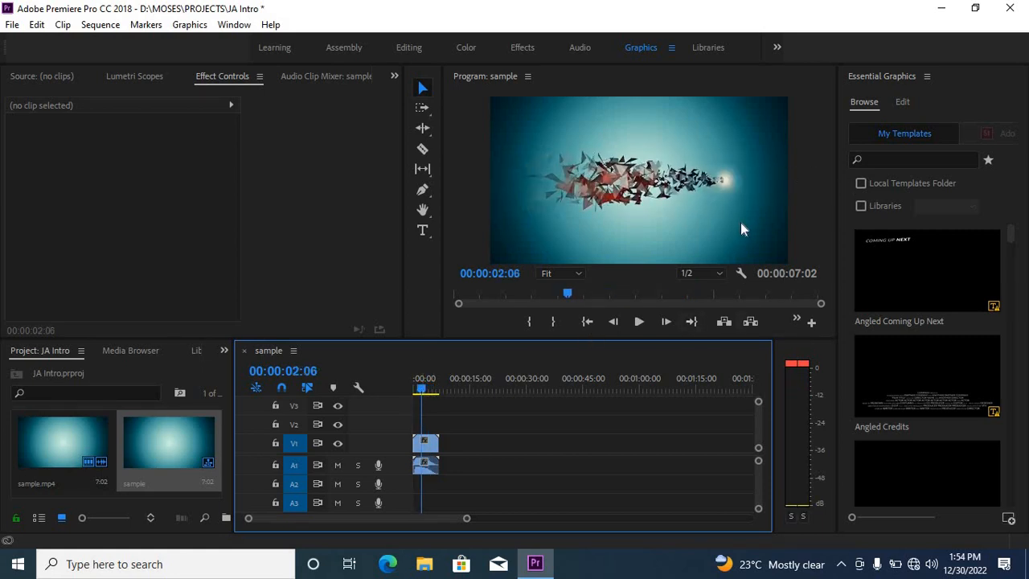
click(521, 48)
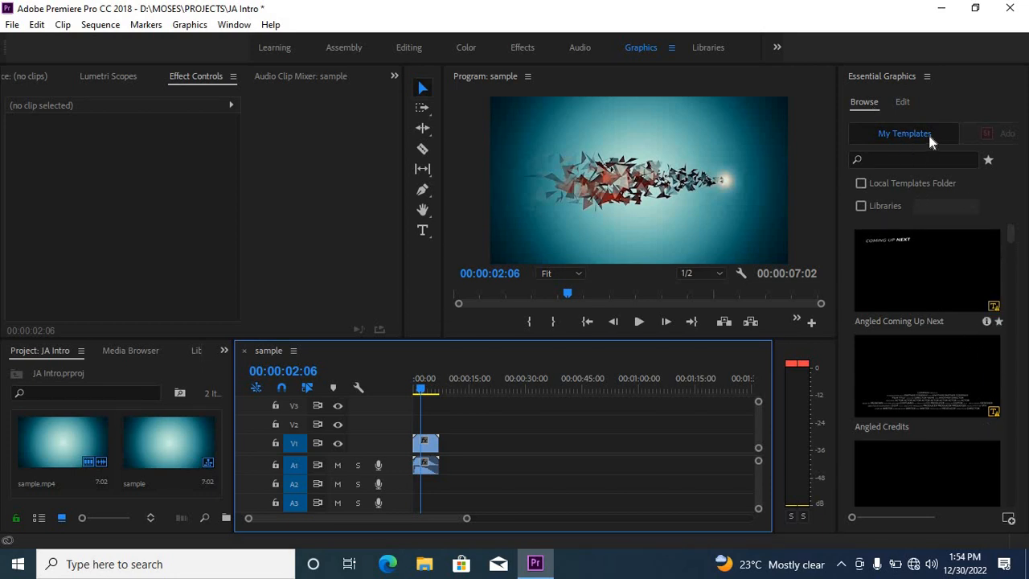
click(902, 100)
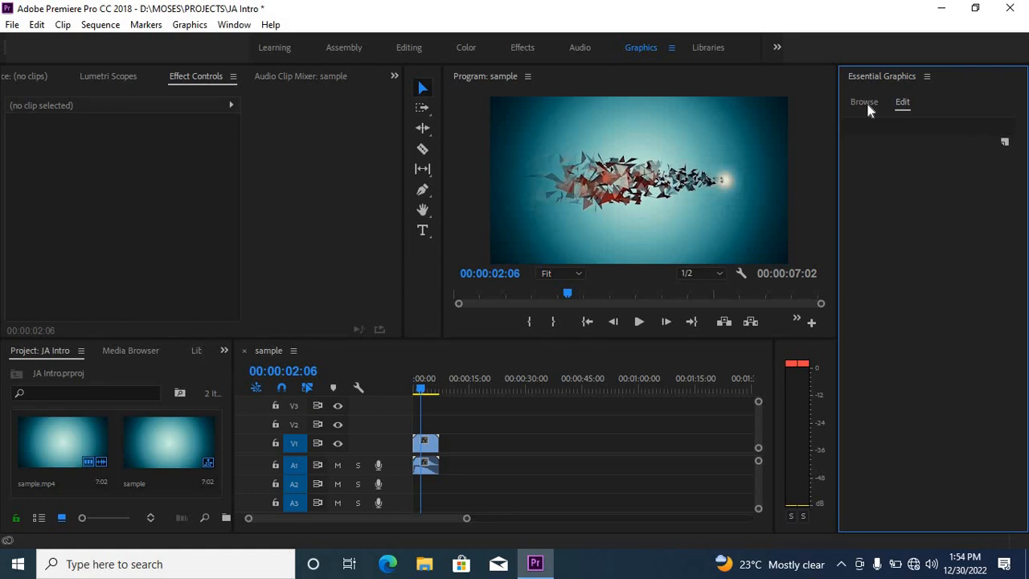
click(867, 106)
drag(1012, 239, 1012, 290)
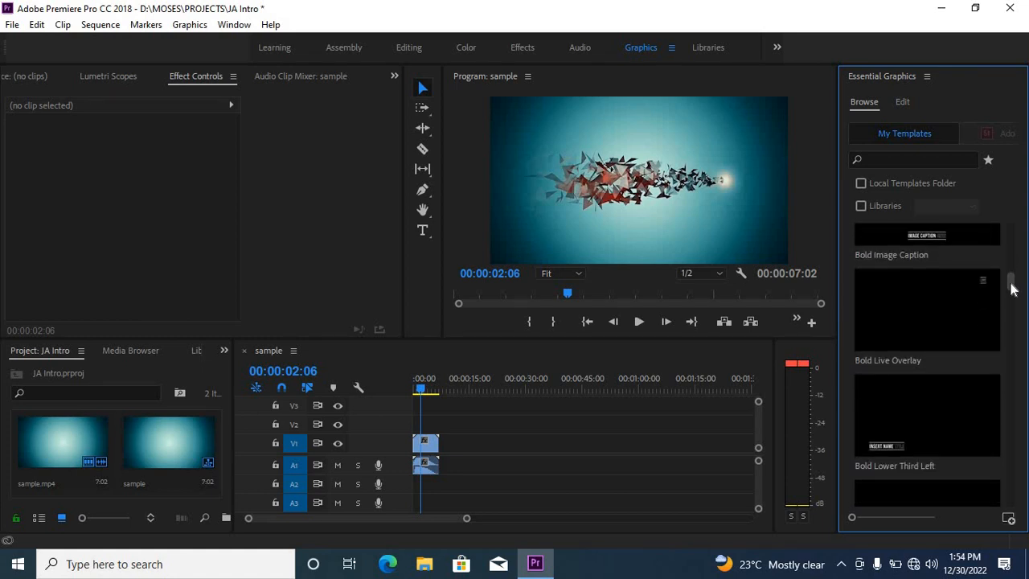
drag(1011, 284, 1011, 312)
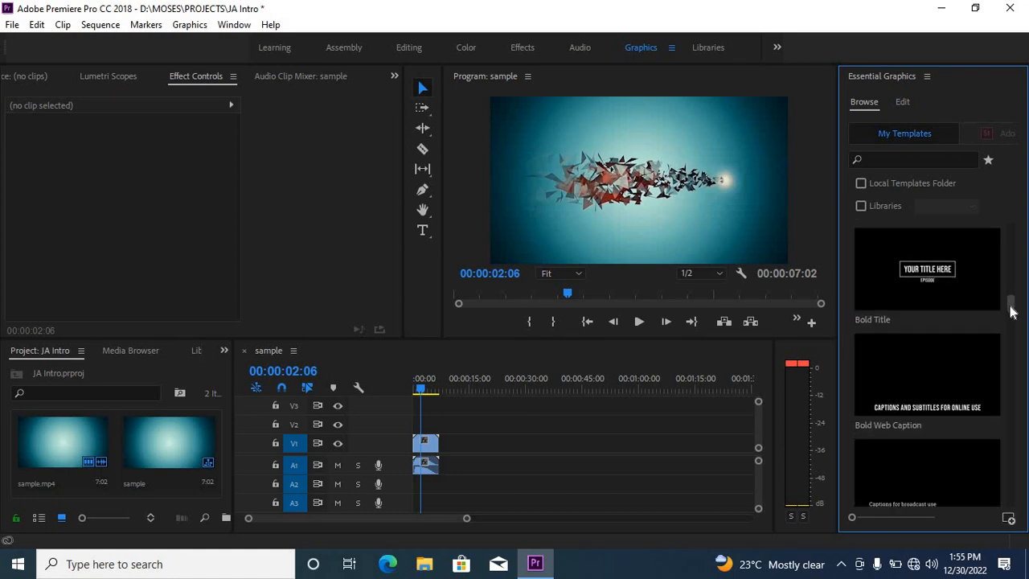
mouse_move(922, 277)
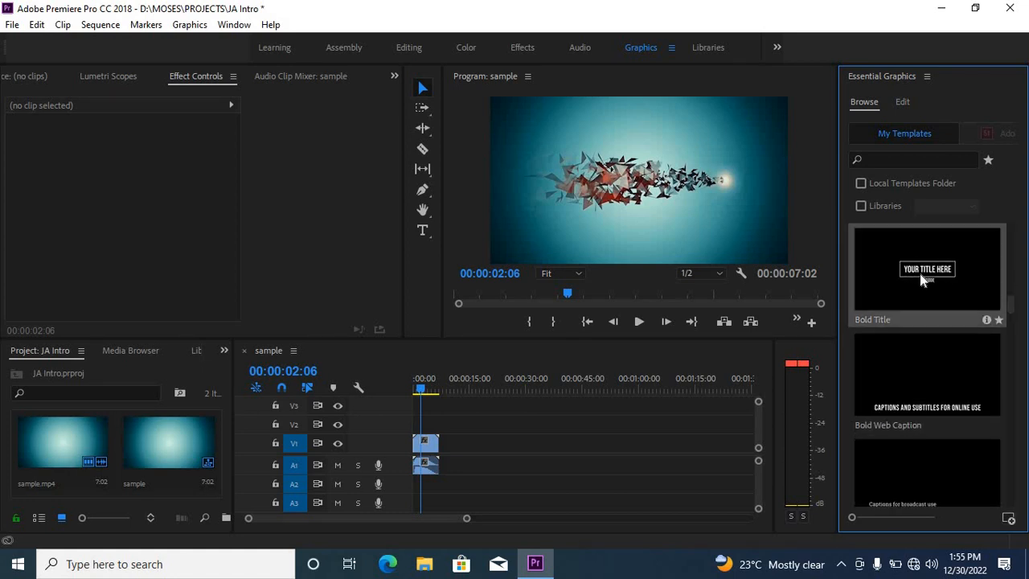
drag(922, 277, 424, 425)
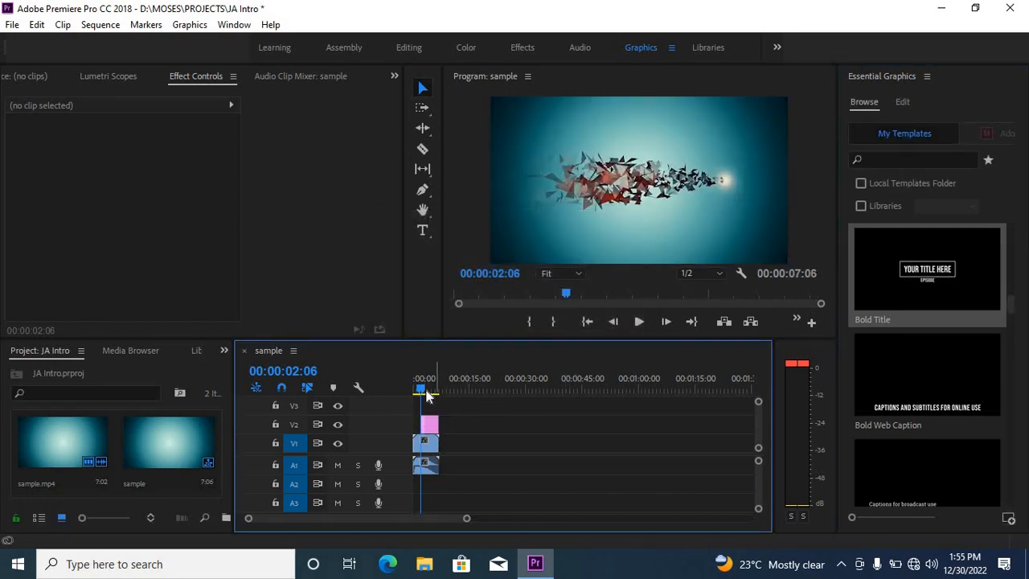
Play the sequence from the start to check the title's timing, and move the title graphic on V2 to start at 00:00:03:11
drag(419, 391, 380, 376)
key(space)
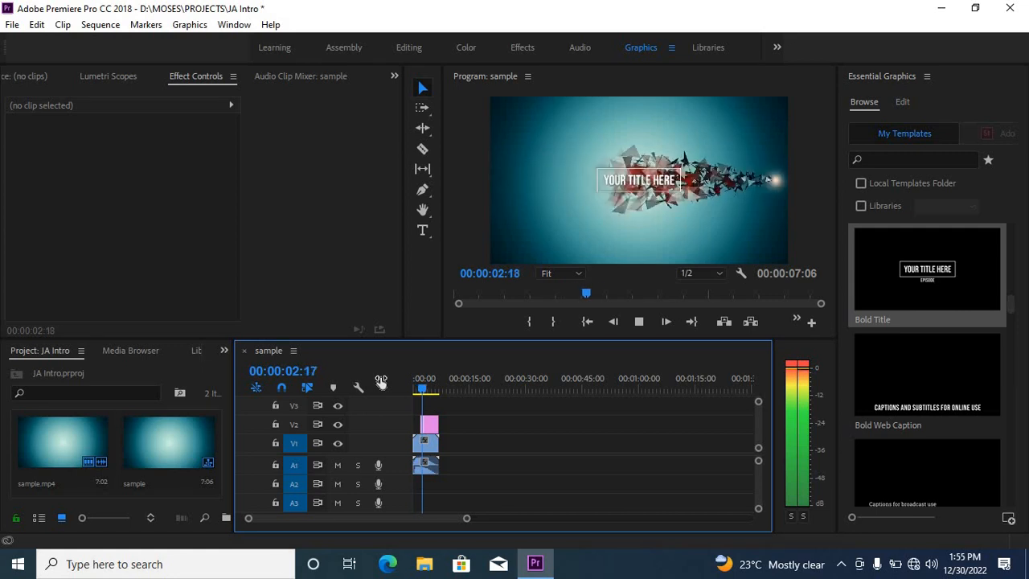
key(space)
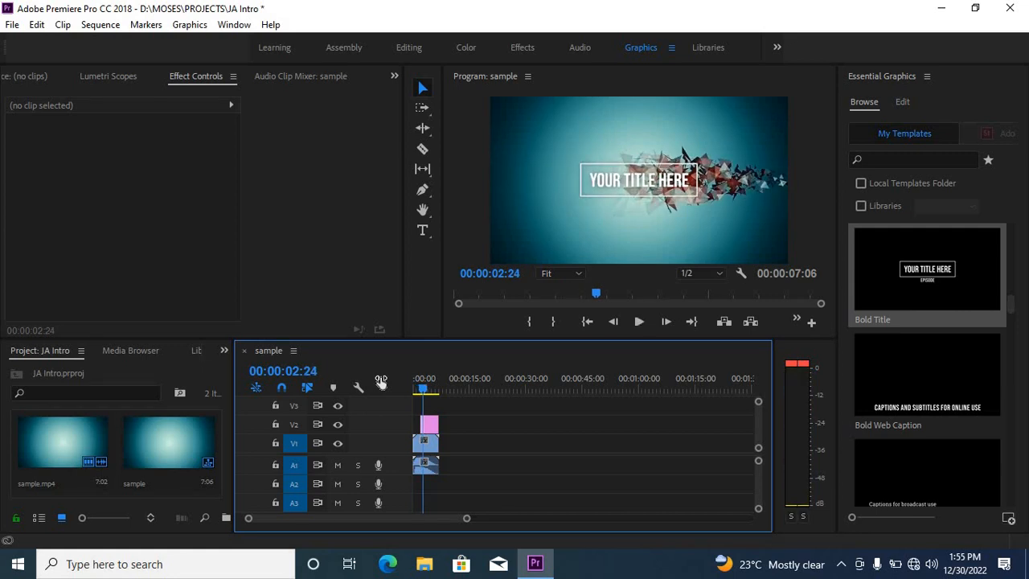
key(space)
key(space)
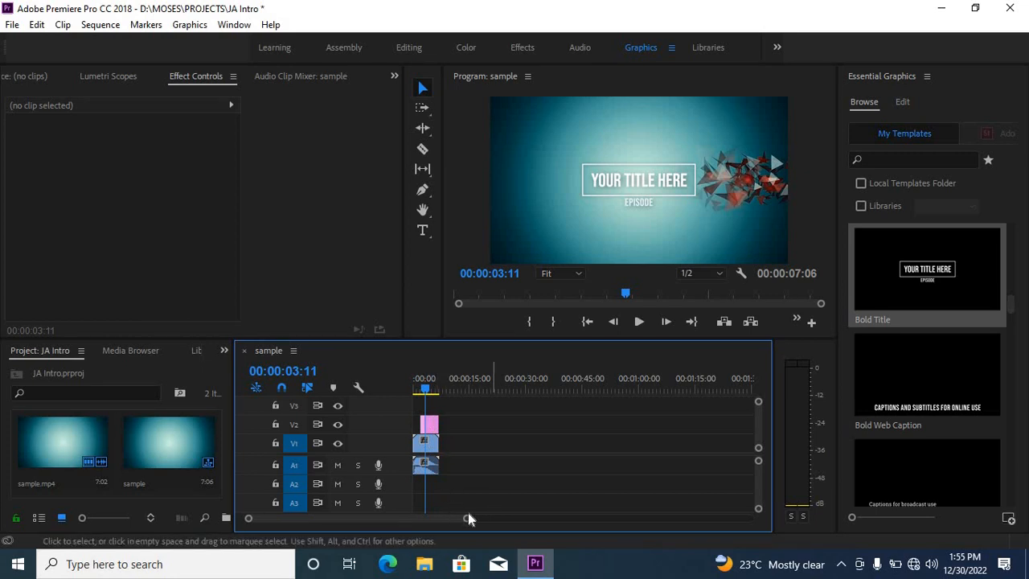
drag(468, 522, 408, 537)
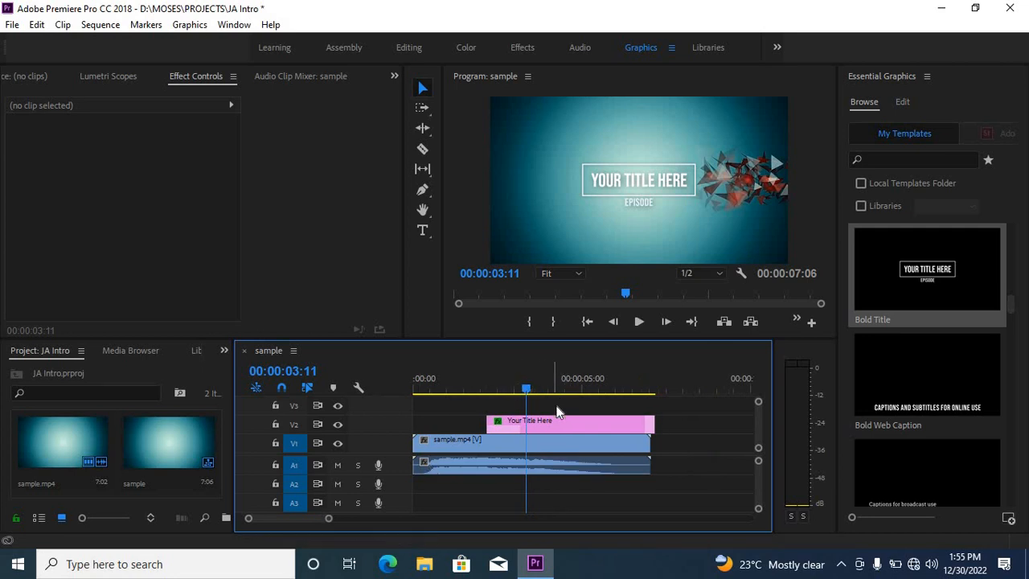
drag(547, 426, 584, 424)
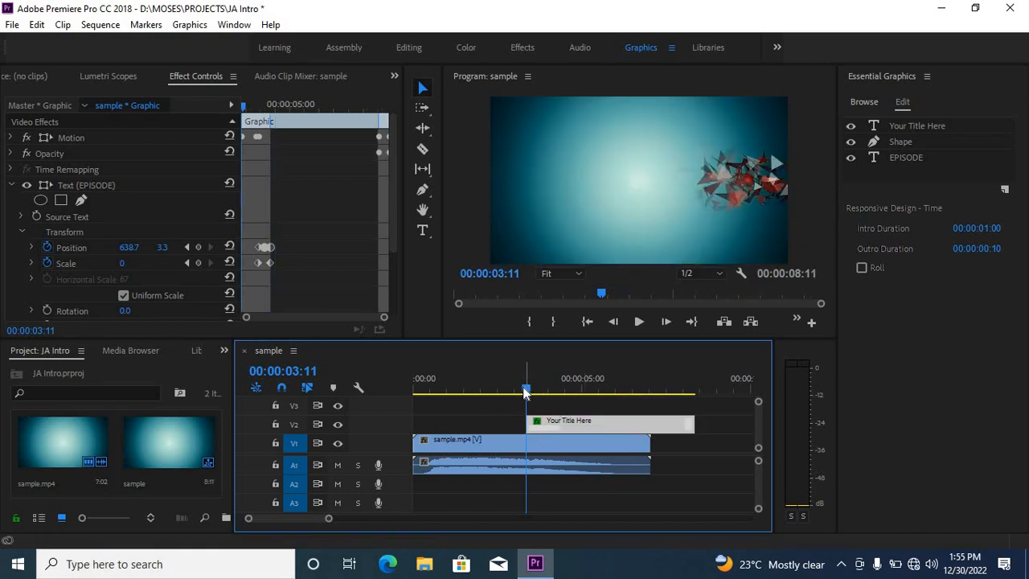
Review the title's entrance against the particle animation and move the title graphic on V2 to start at 00:00:03:06
click(474, 393)
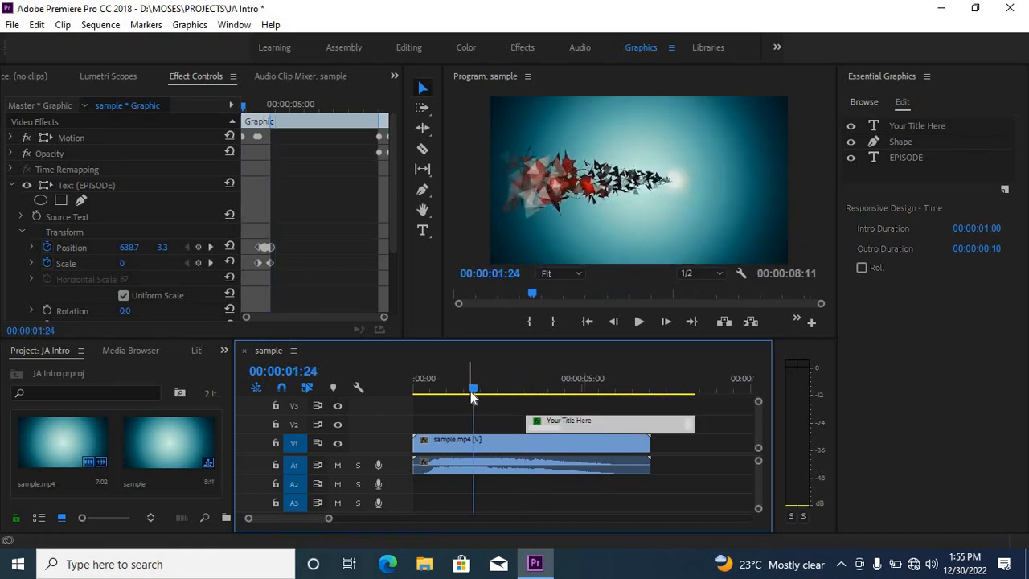
key(space)
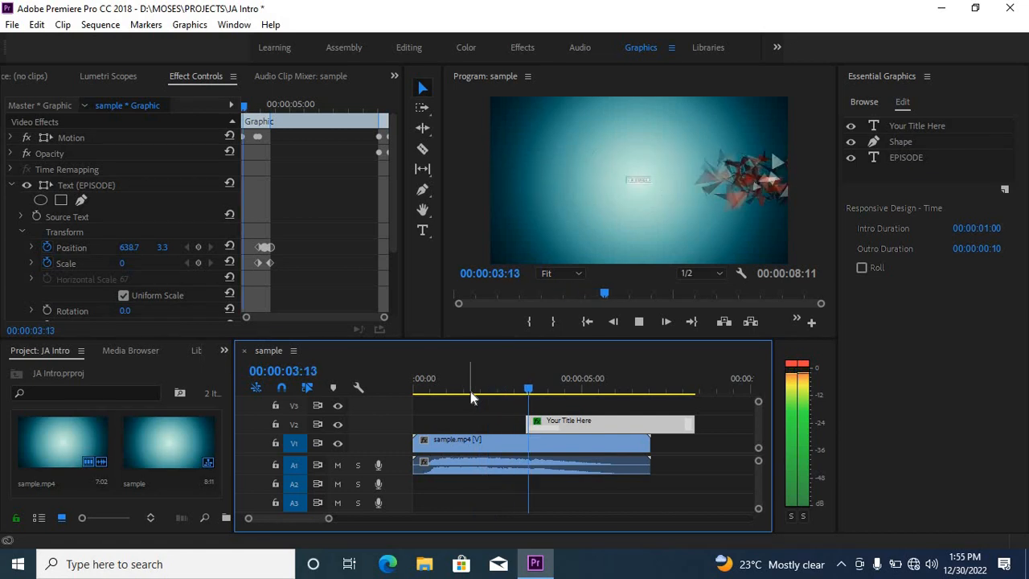
key(space)
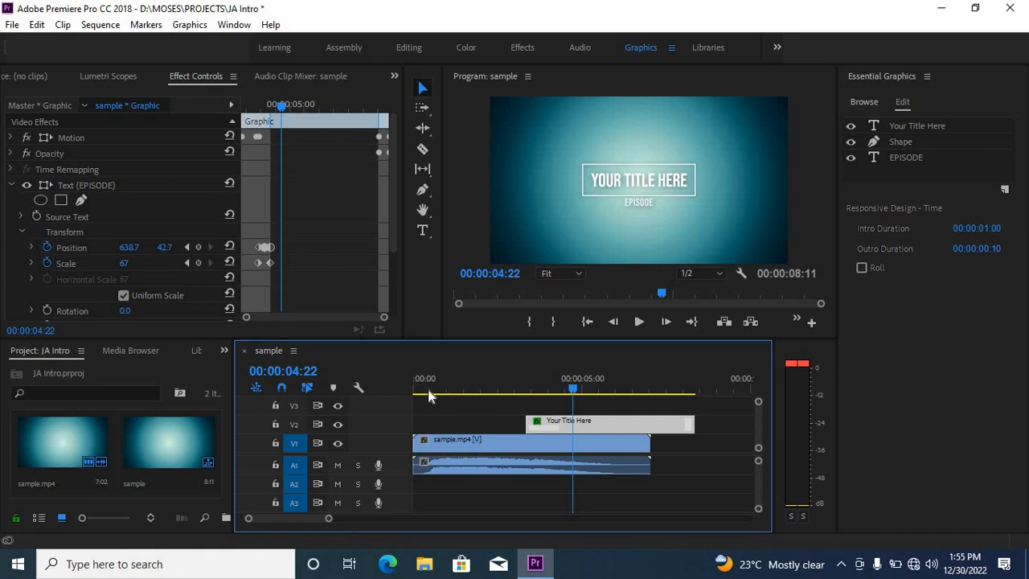
drag(429, 391, 322, 354)
key(space)
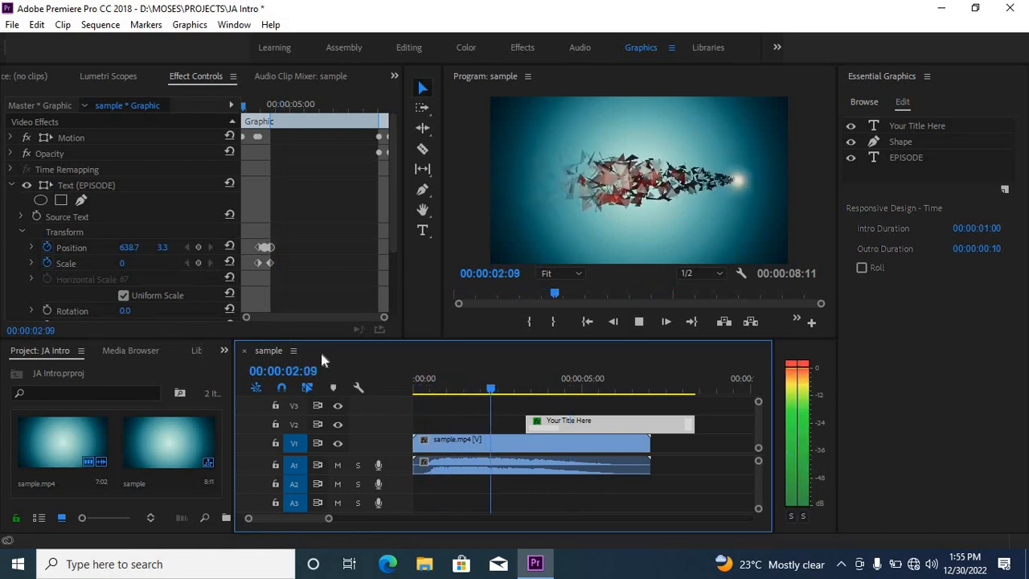
key(space)
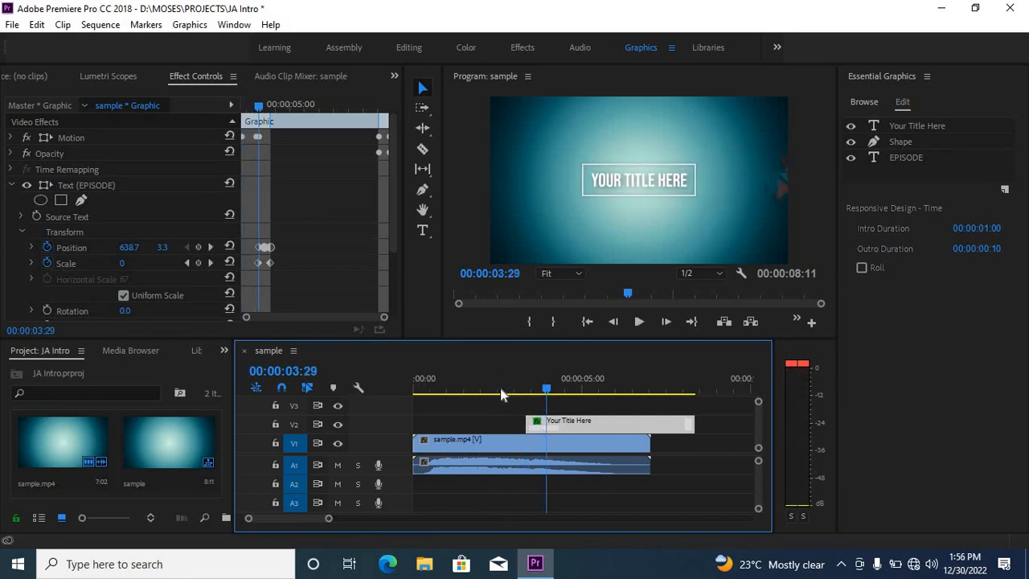
drag(501, 389, 521, 392)
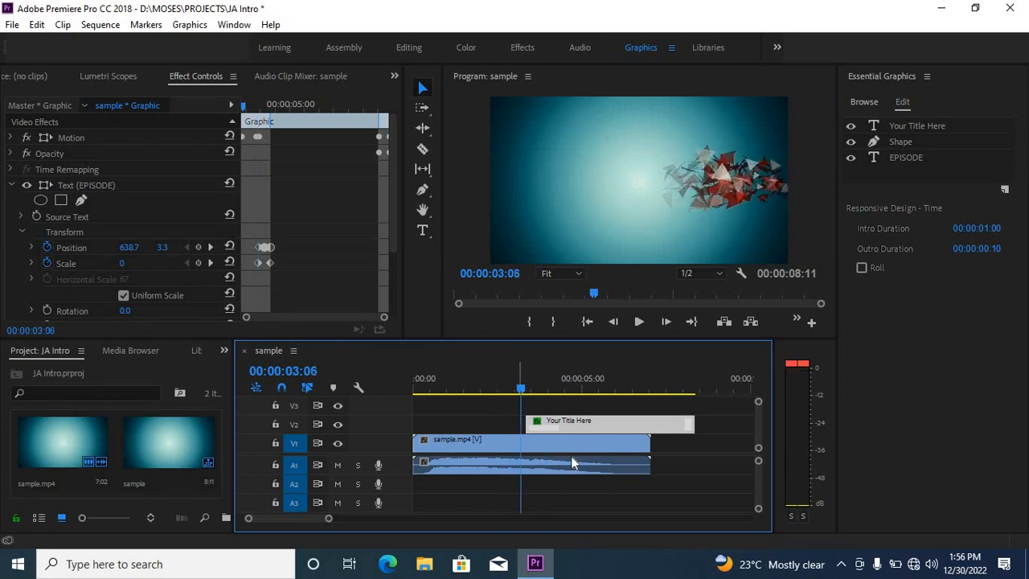
drag(555, 423, 551, 423)
Replay the title's entrance and shift the title graphic on V2 to start at 00:00:03:02
drag(506, 392, 496, 392)
key(space)
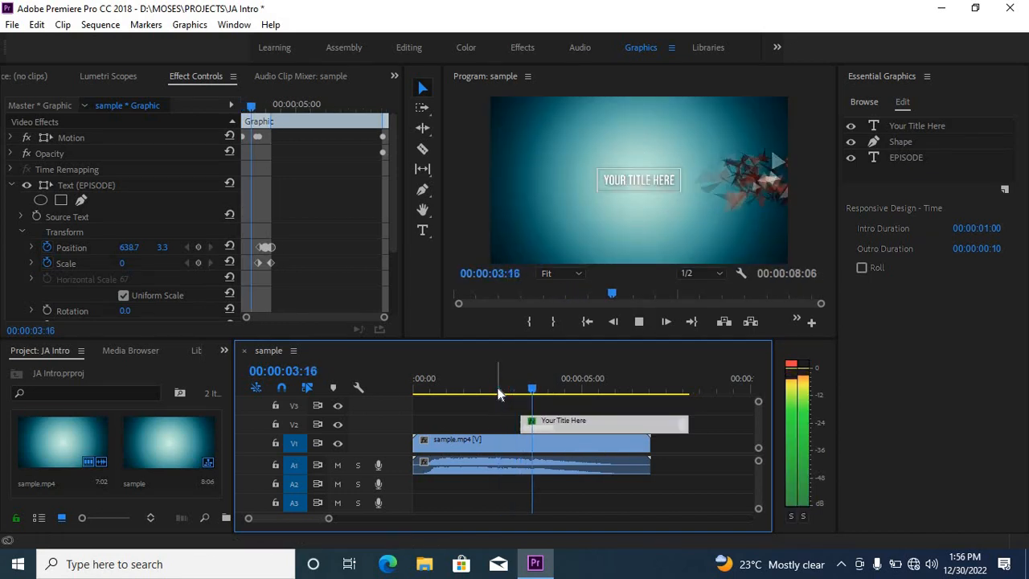
key(space)
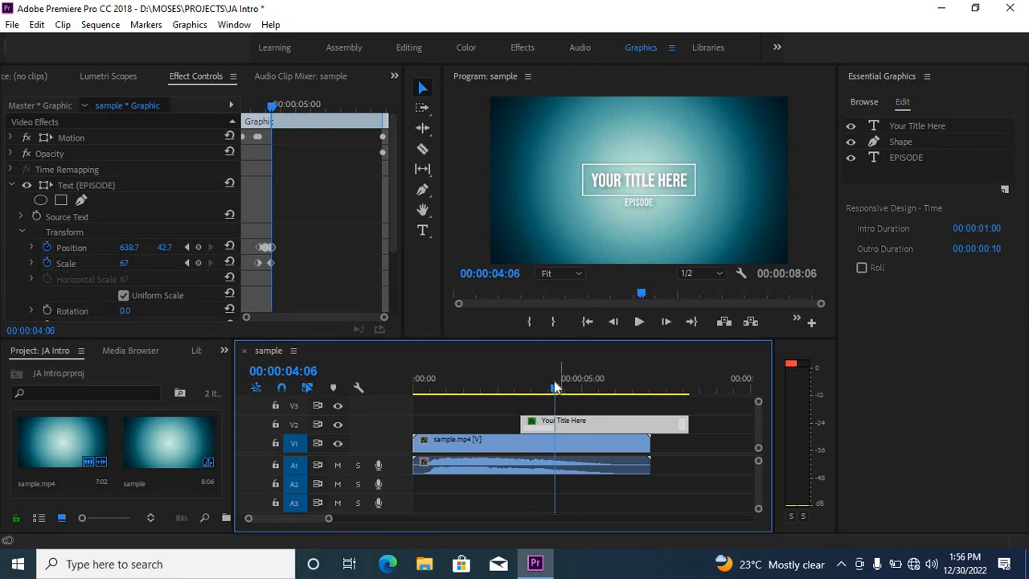
drag(522, 395, 512, 387)
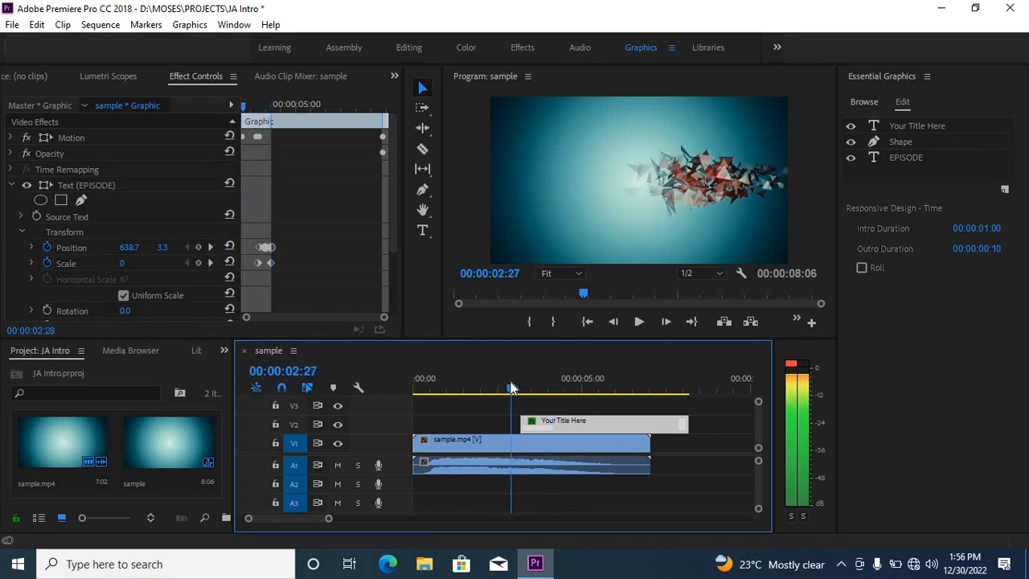
key(space)
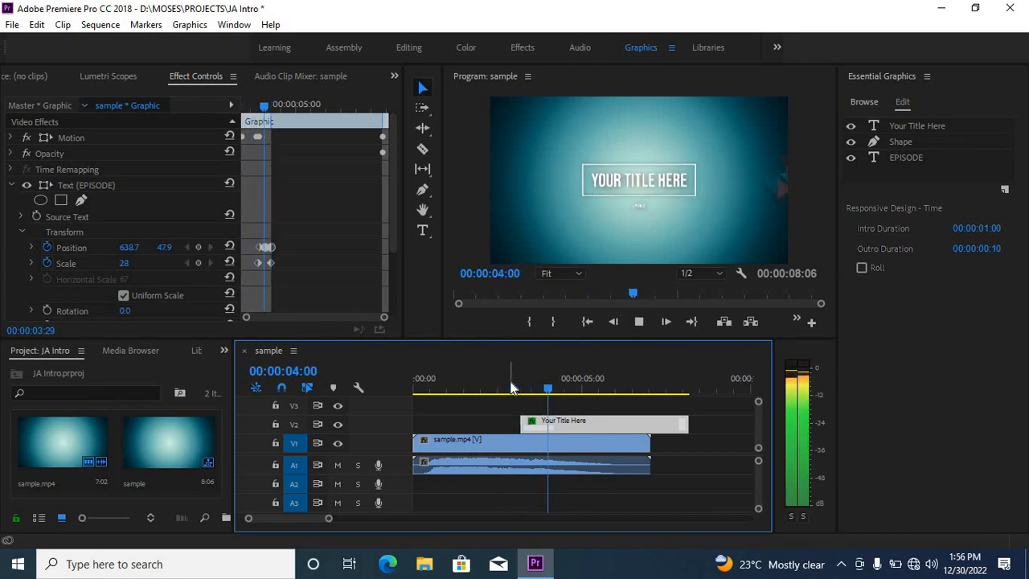
key(space)
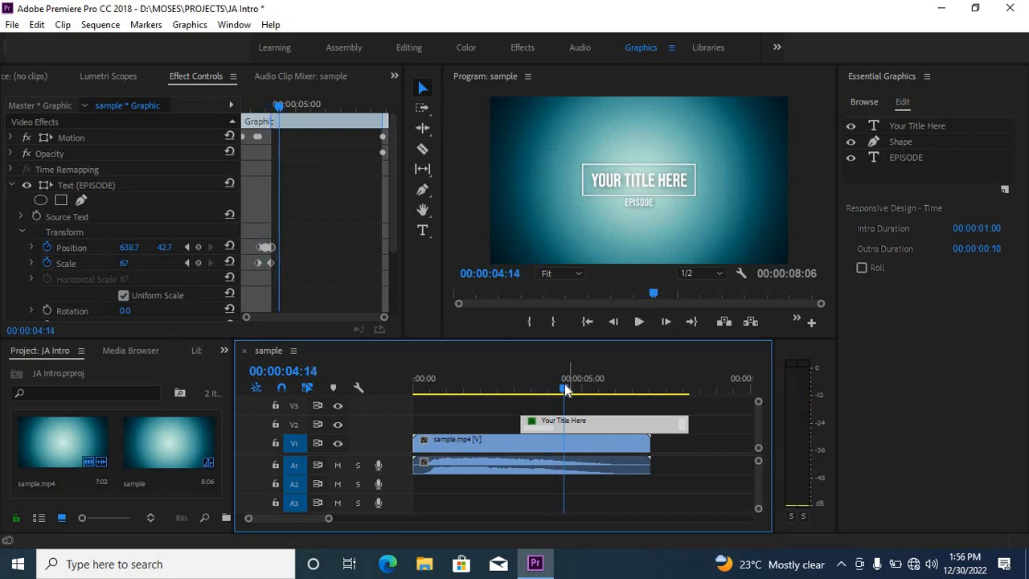
drag(565, 384, 518, 385)
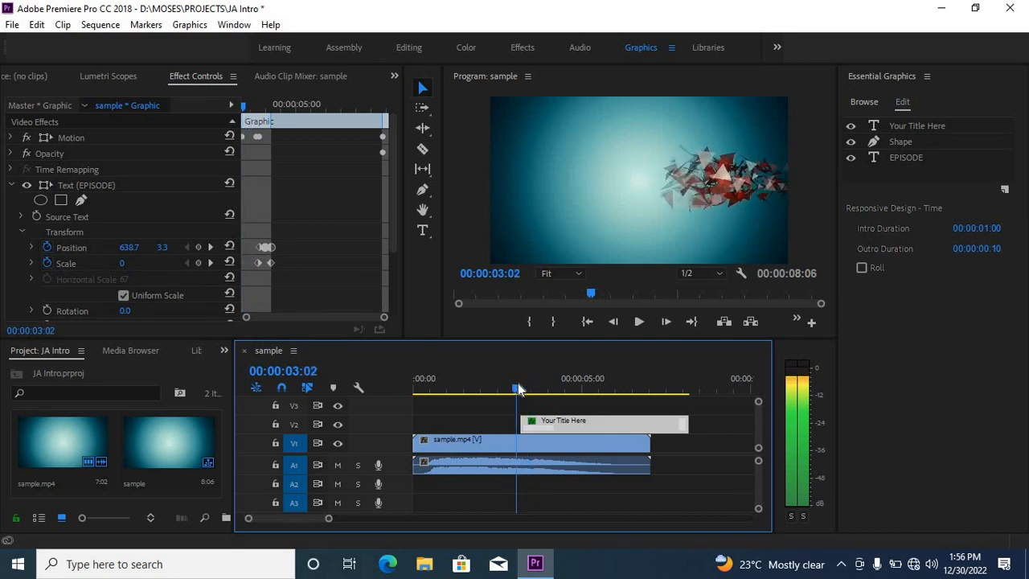
mouse_move(524, 426)
mouse_down()
mouse_move(544, 428)
mouse_move(521, 414)
mouse_up()
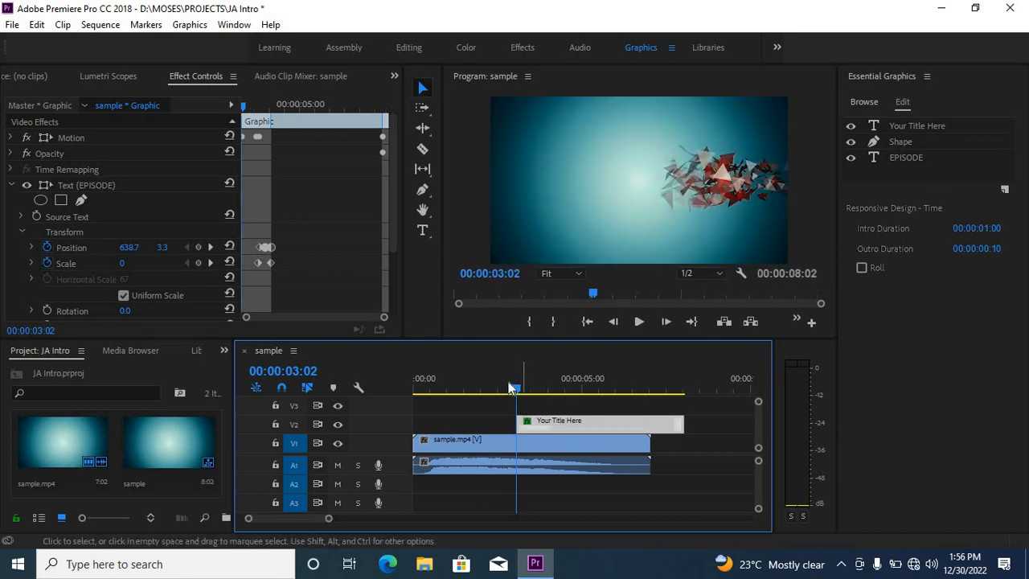
Replay the stretch around the title's entrance to check its timing against the passing particles
key(j)
key(k)
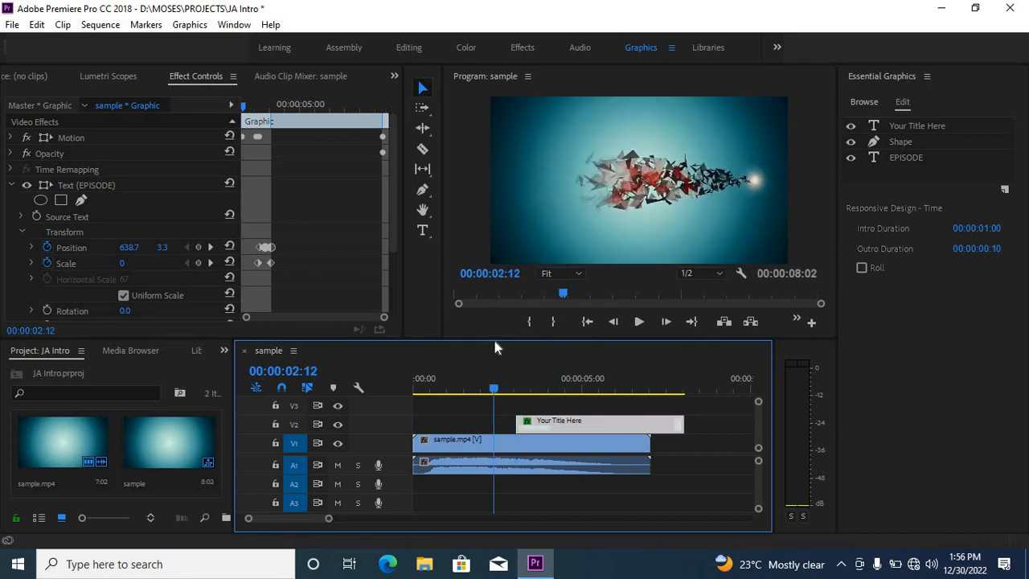
key(space)
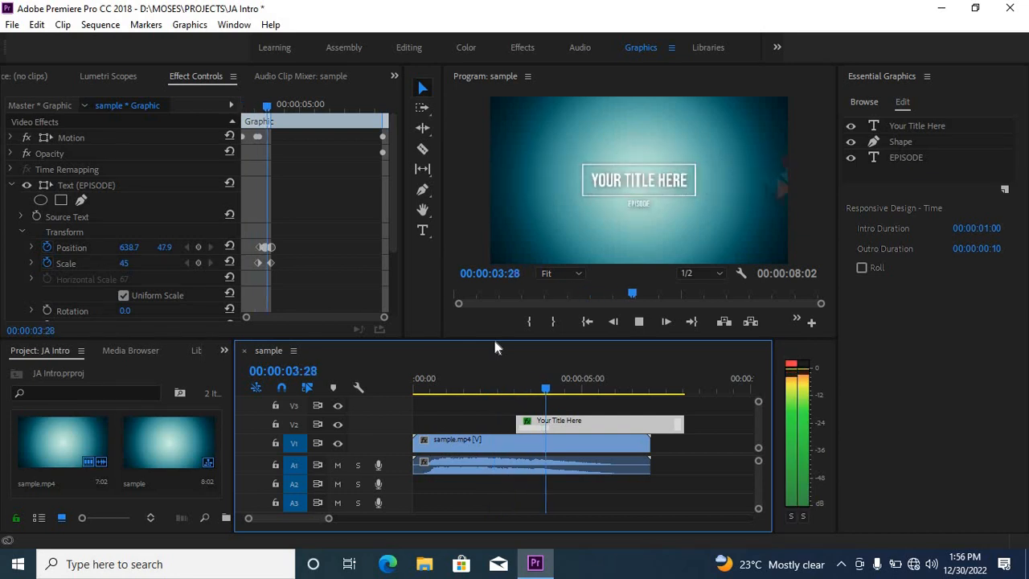
key(space)
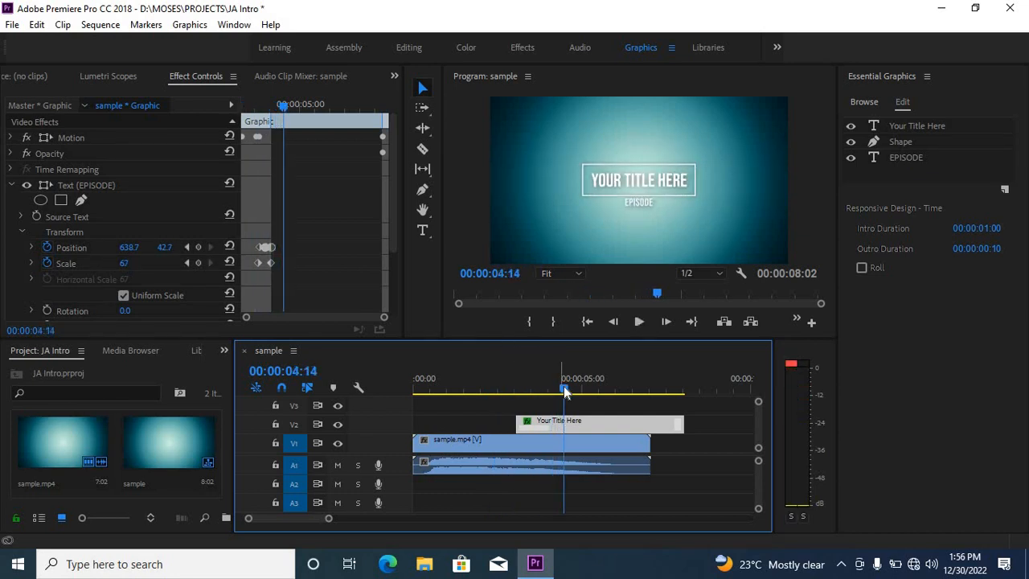
click(494, 383)
key(space)
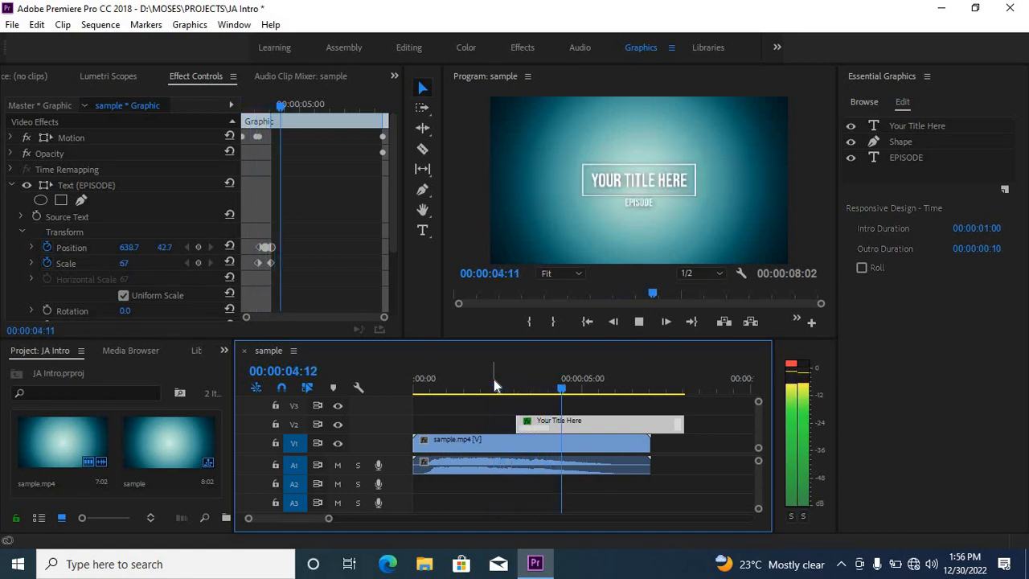
key(space)
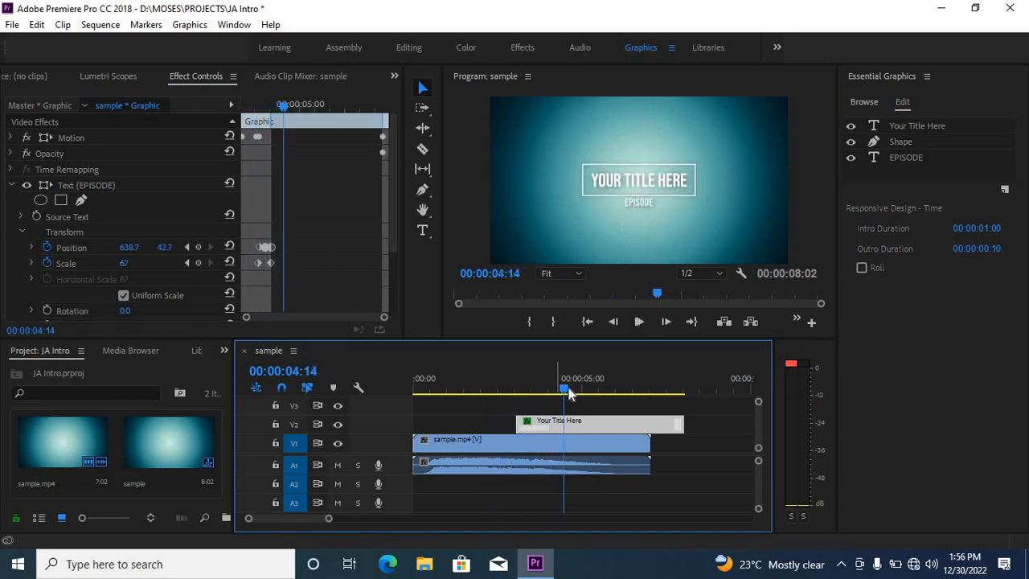
Play the whole sequence from 00:00:00:00 to examine how the title fits the intro clip through to its end
drag(563, 394, 336, 355)
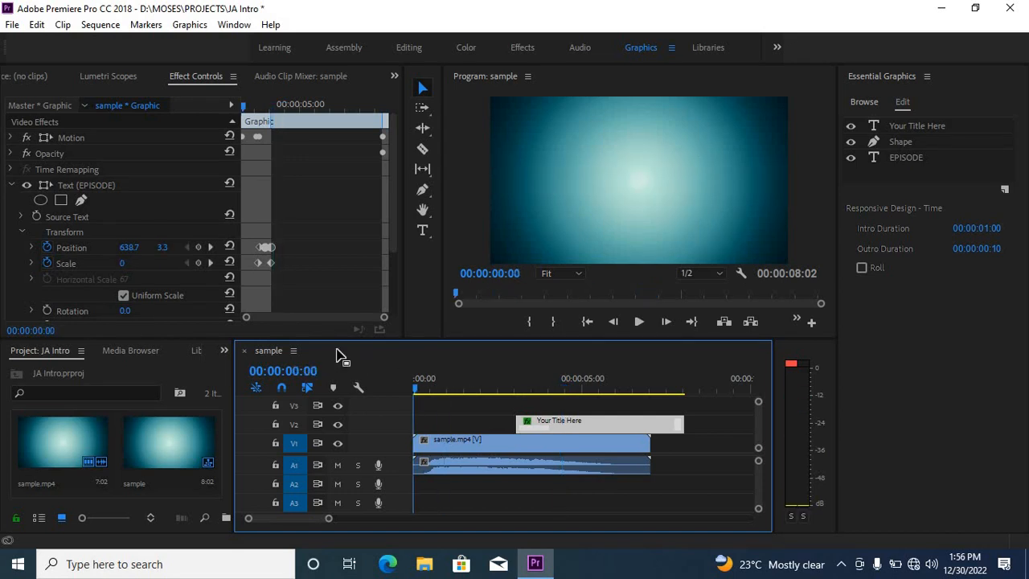
key(space)
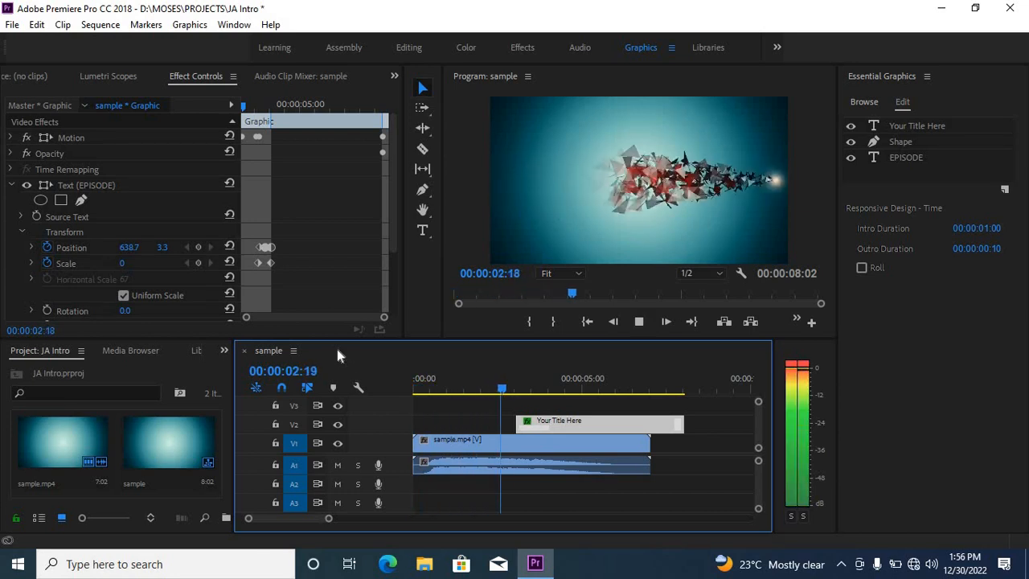
key(space)
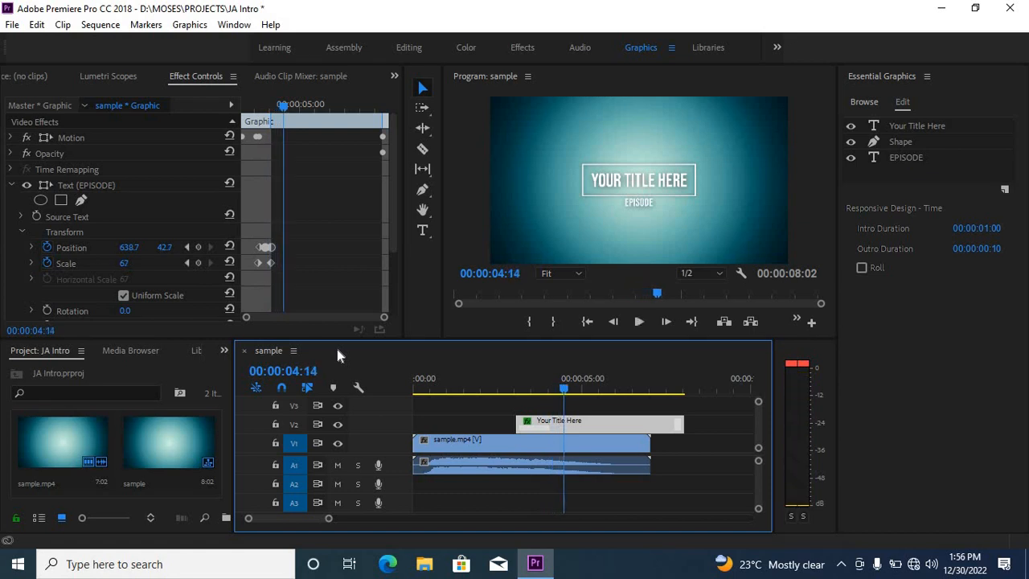
key(space)
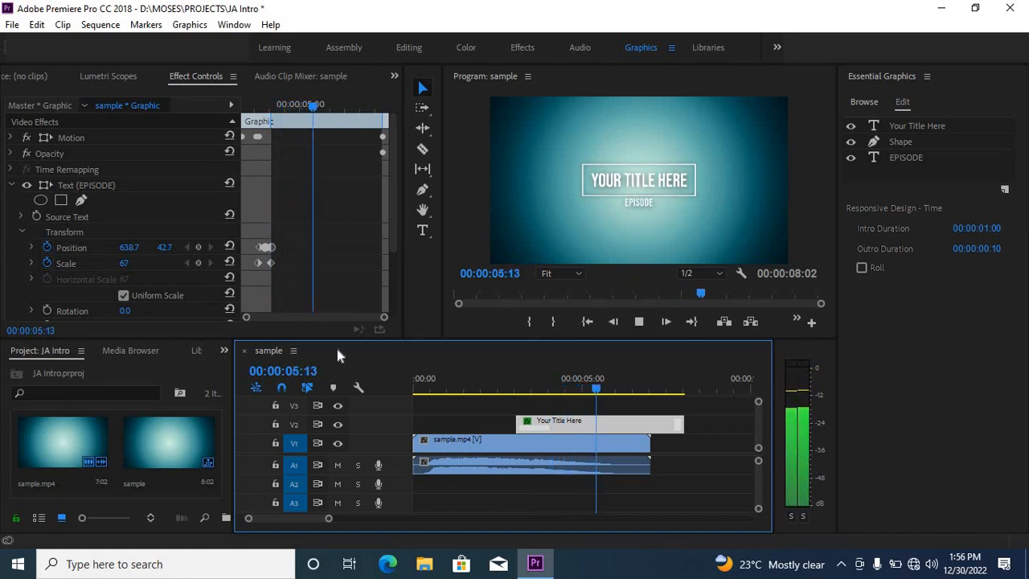
key(space)
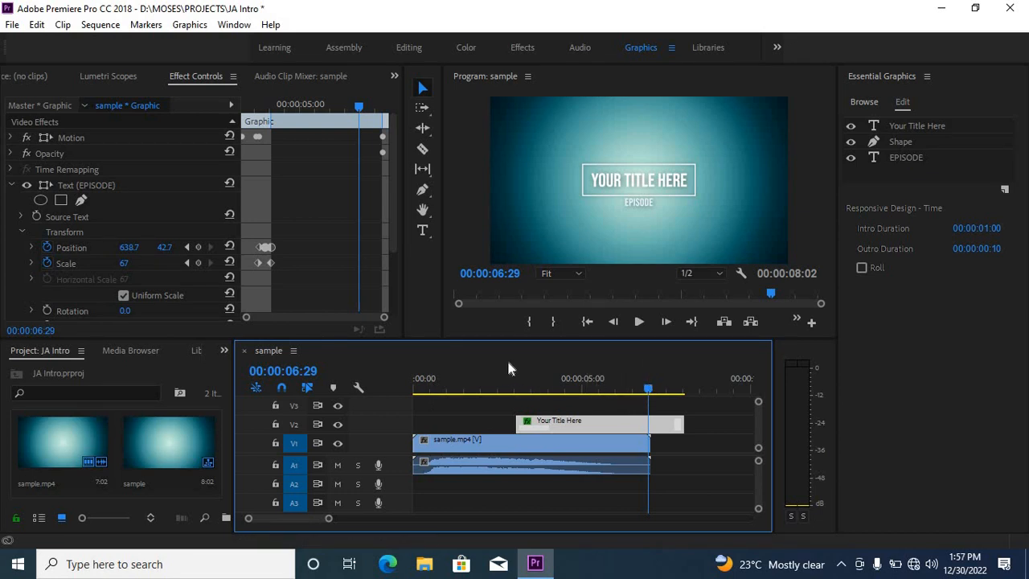
drag(508, 363, 251, 319)
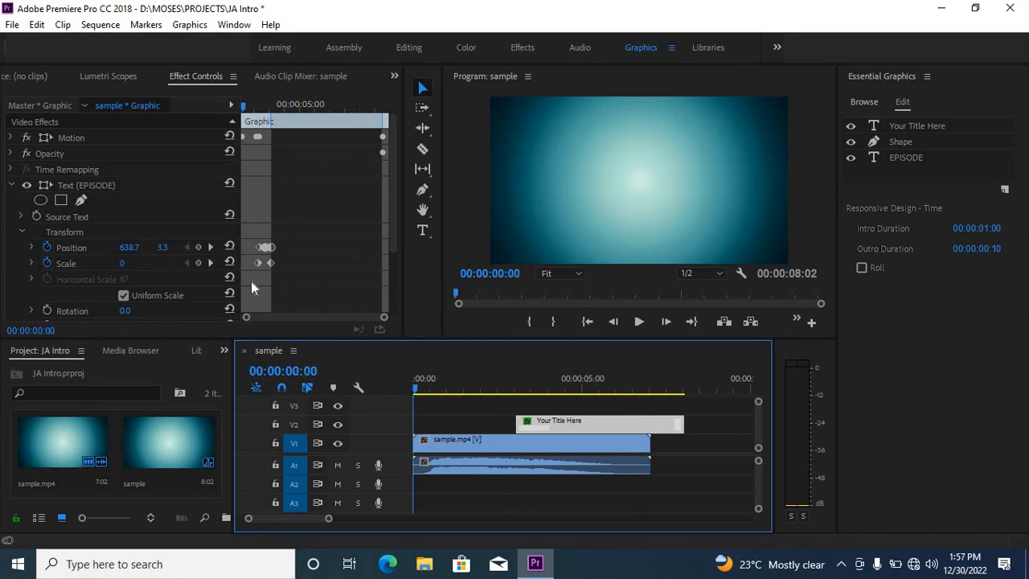
key(space)
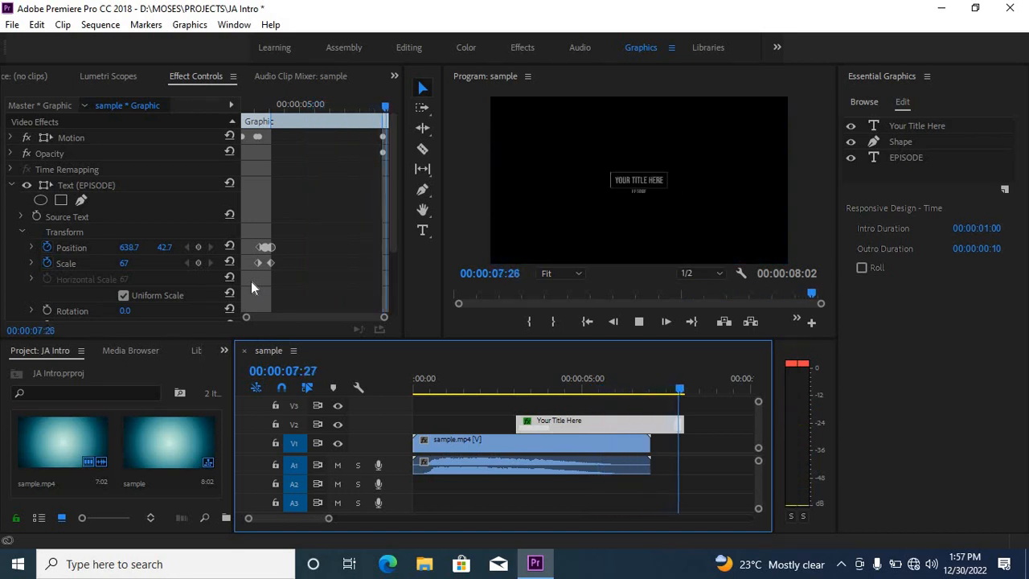
key(space)
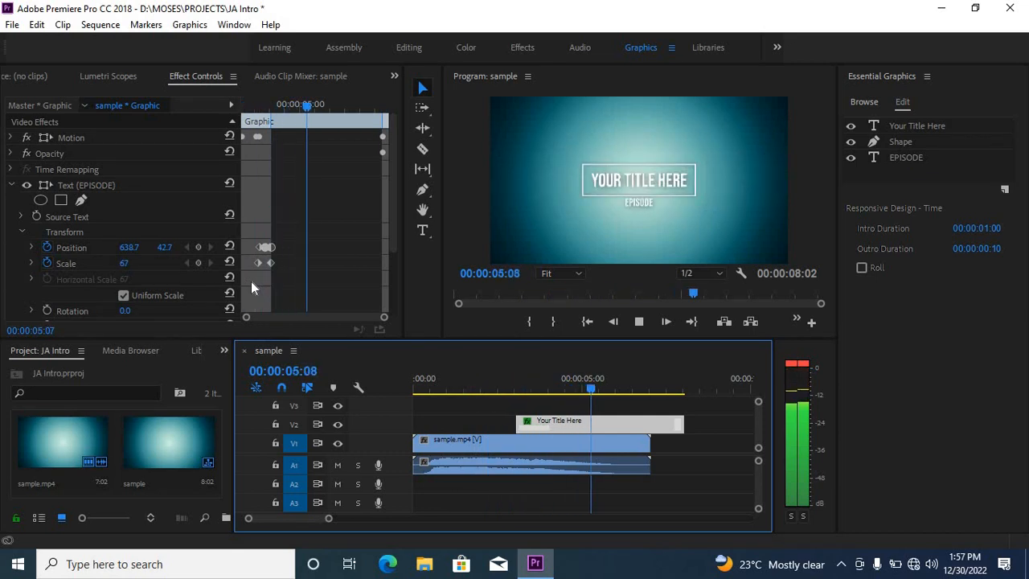
key(space)
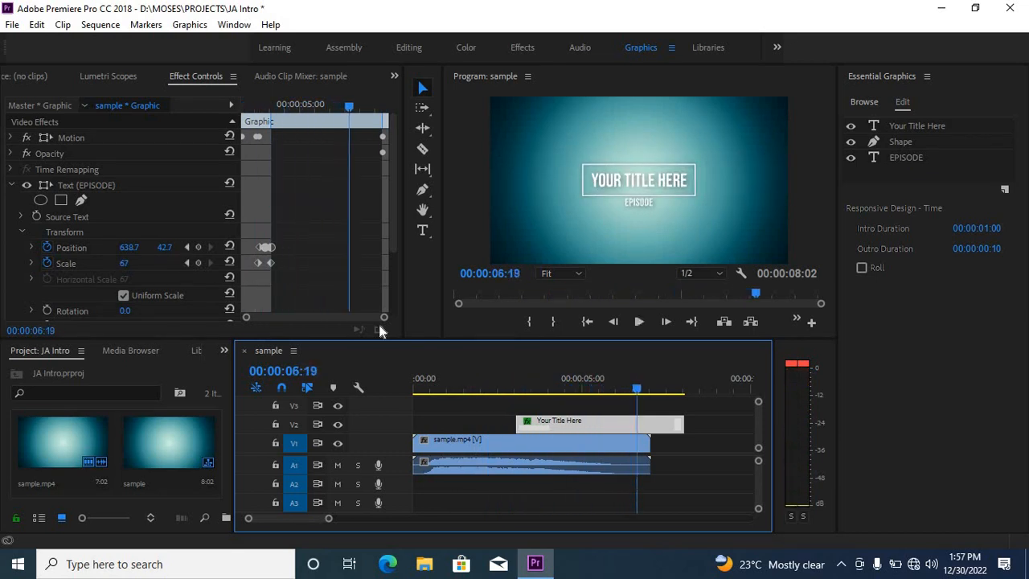
Check the system speaker volume and replay the sequence from shortly after the title appears
click(935, 568)
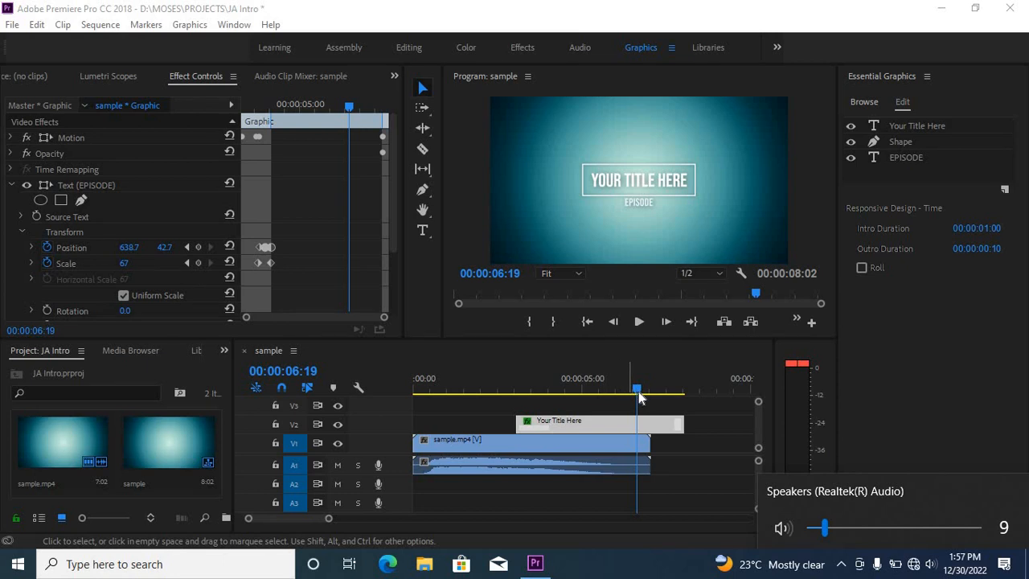
click(544, 372)
key(space)
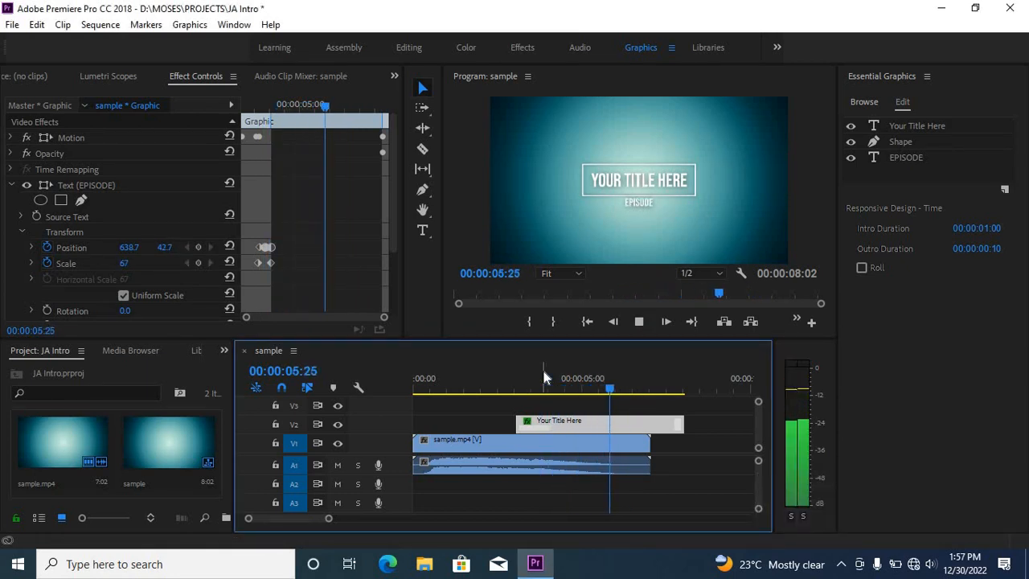
key(space)
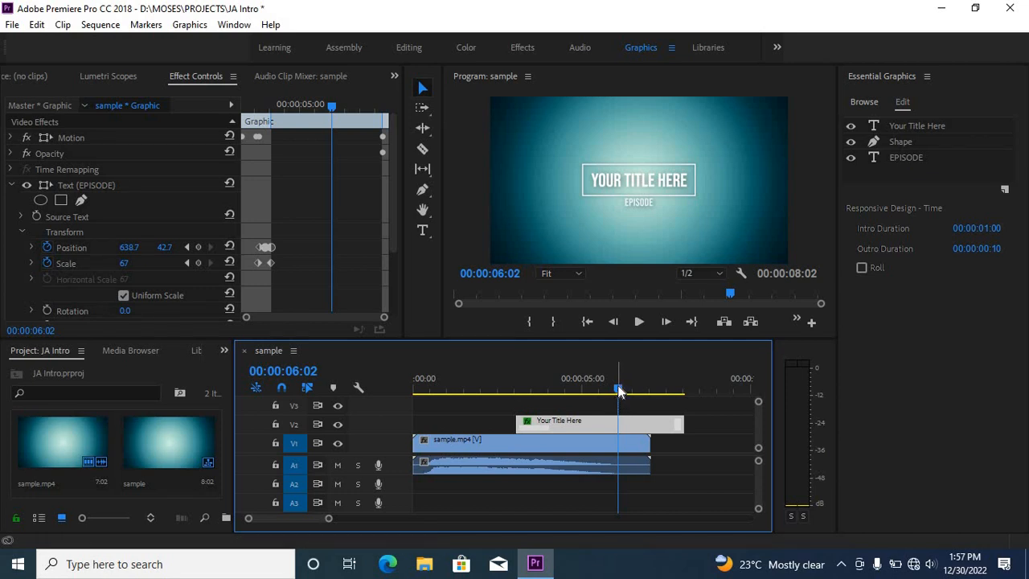
Replay the sequence from 00:00:00:00 to check the title against the intro clip up to about 00:00:06:29
drag(524, 381, 388, 390)
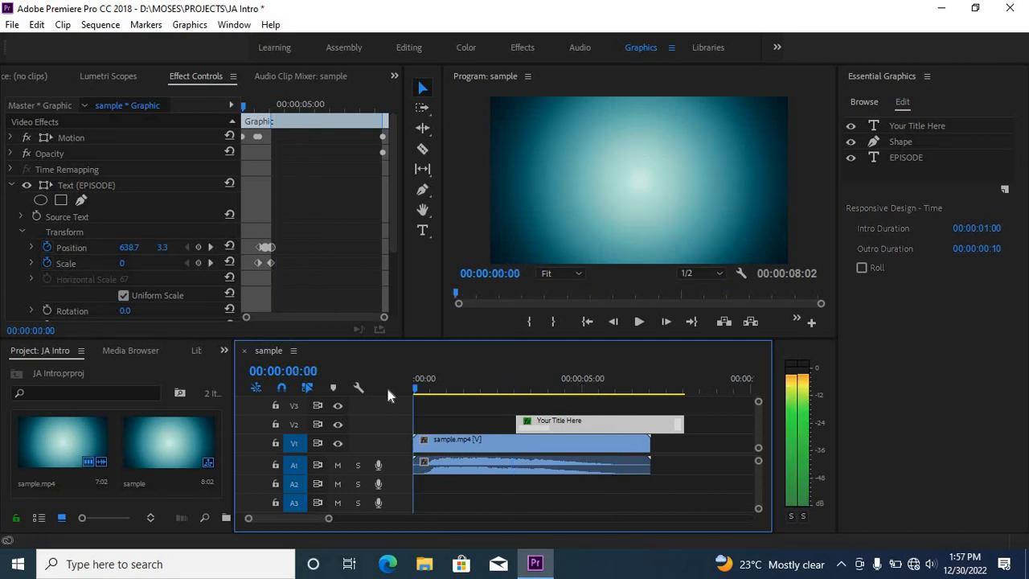
key(space)
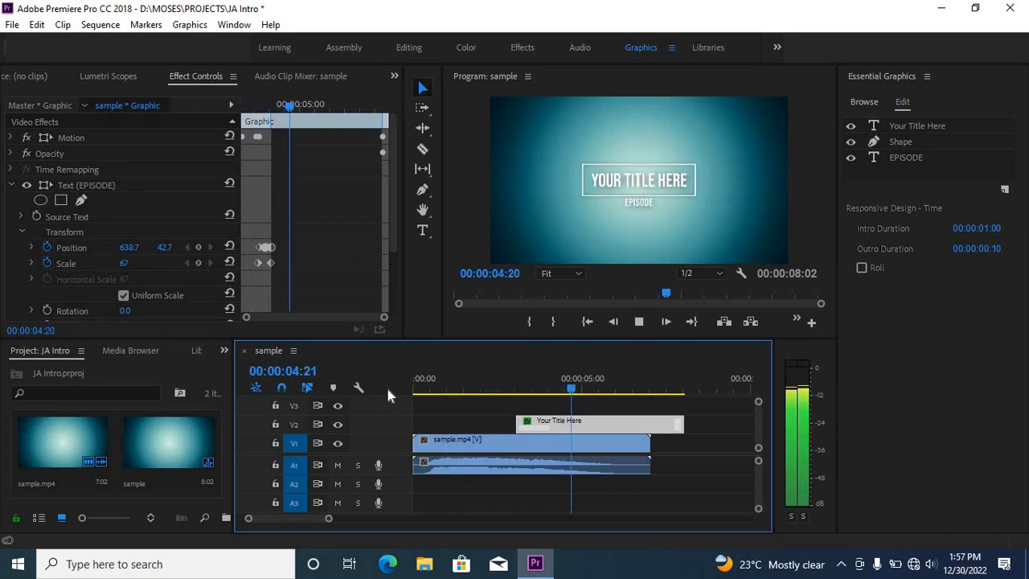
key(space)
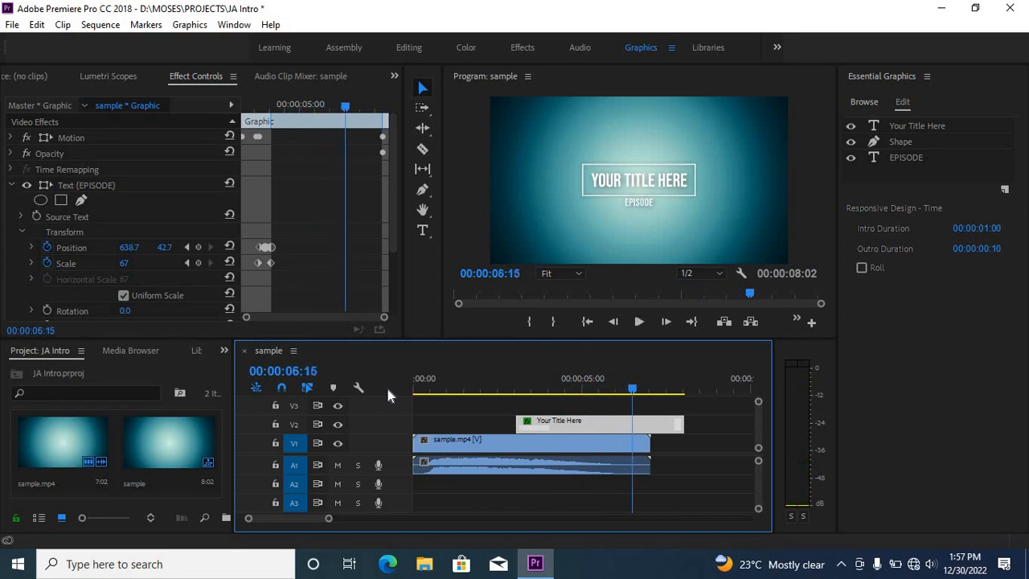
key(space)
key(space)
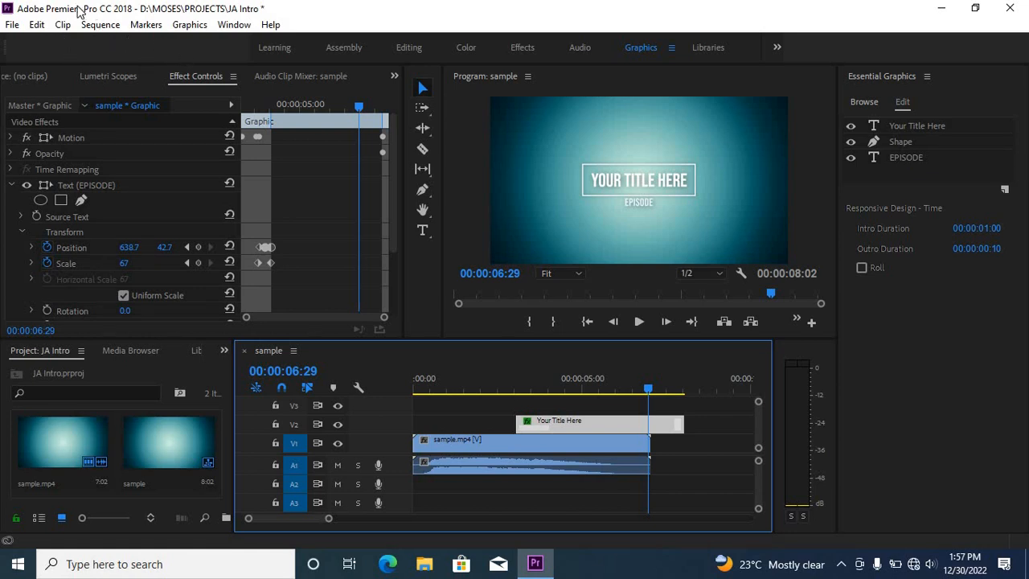
click(12, 25)
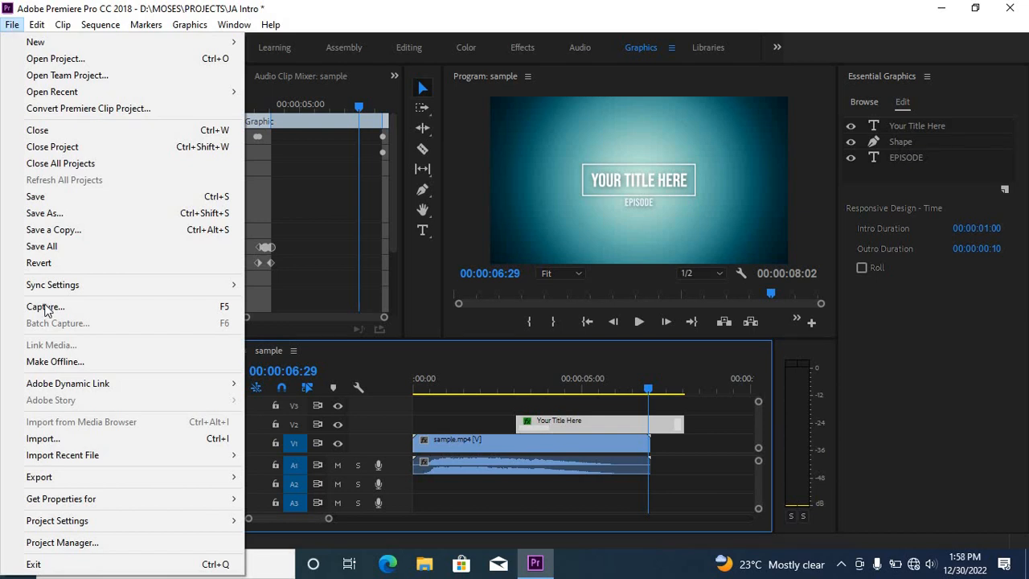
mouse_move(81, 522)
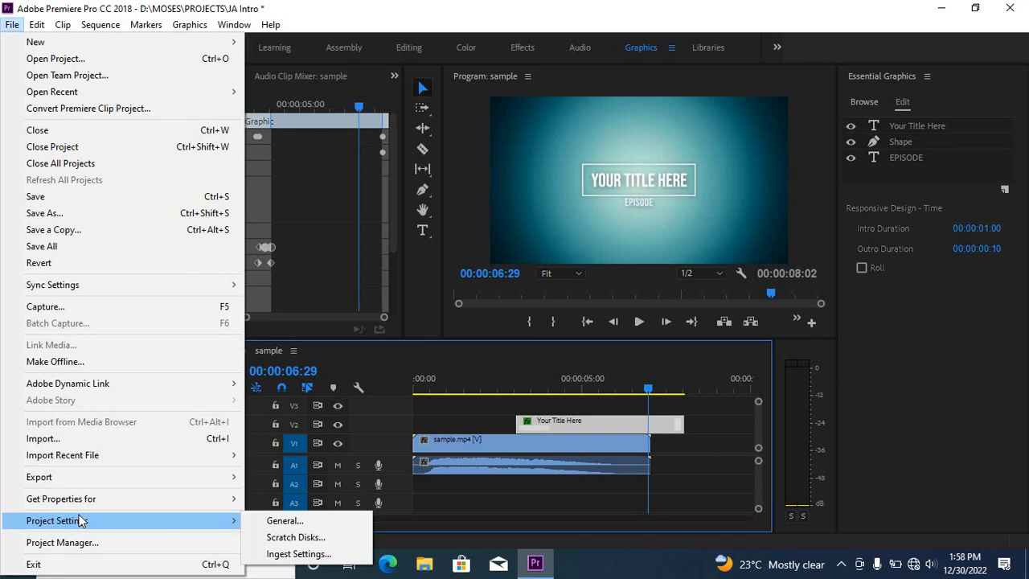
click(15, 22)
click(13, 22)
click(37, 26)
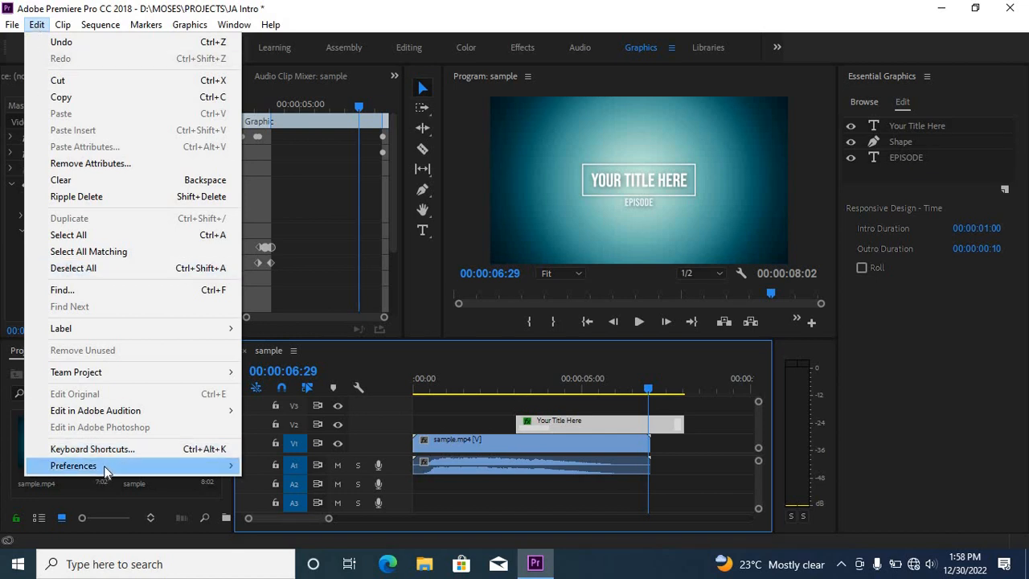
mouse_move(104, 470)
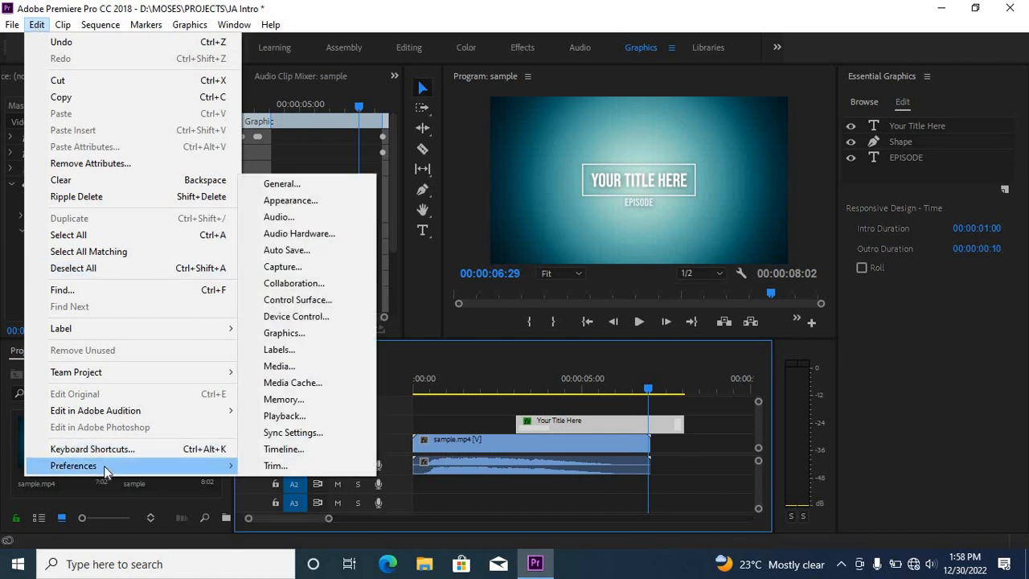
mouse_move(148, 28)
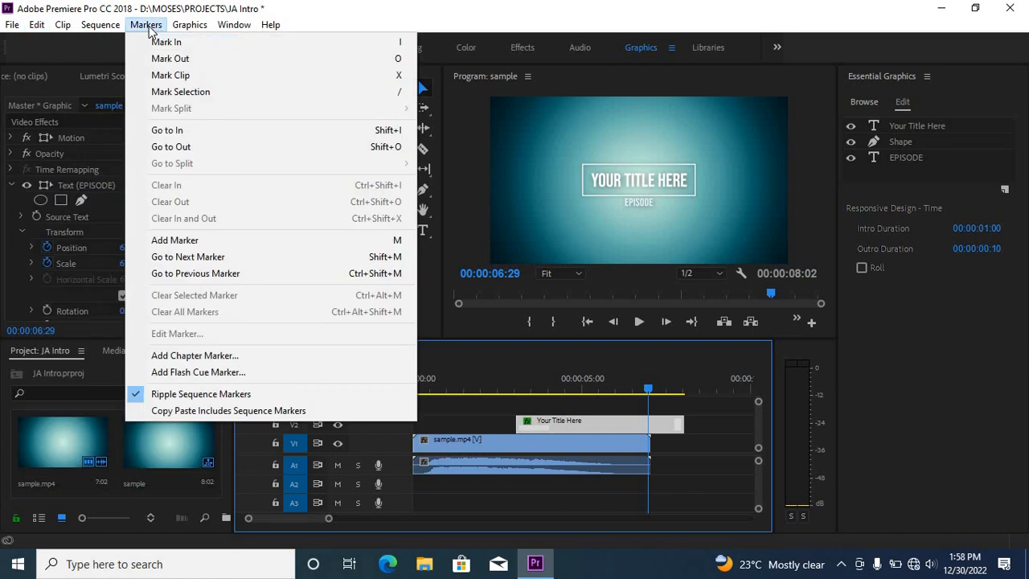
mouse_move(115, 28)
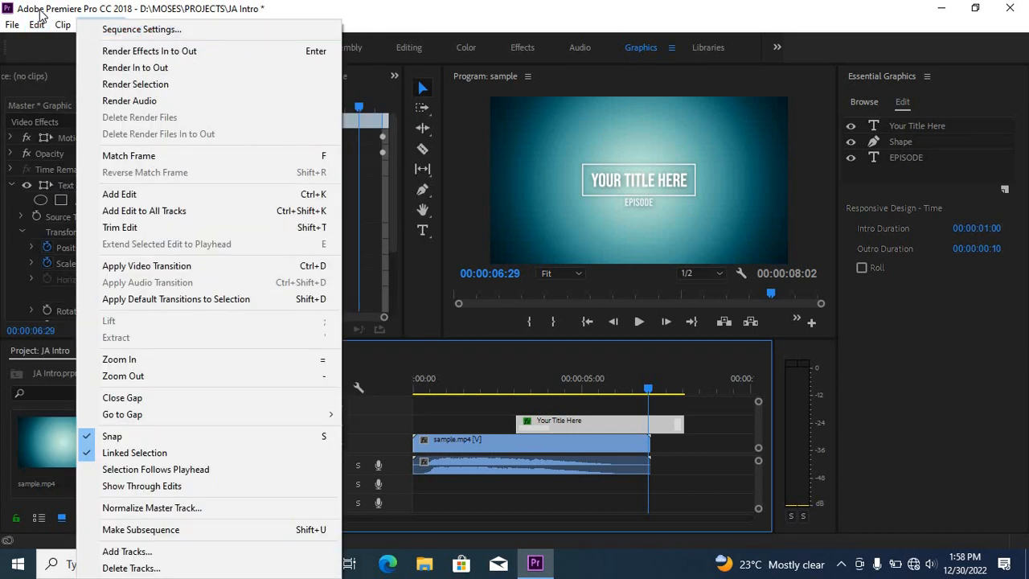
click(11, 27)
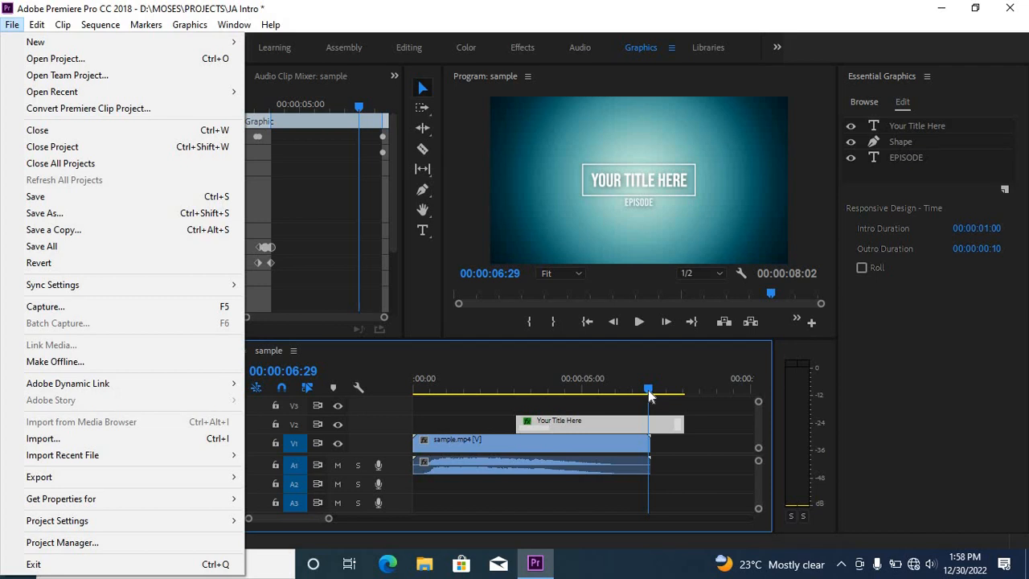
Play the sequence from the start past the end of the sample clip to examine how long the title stays on screen
drag(609, 383, 301, 330)
key(space)
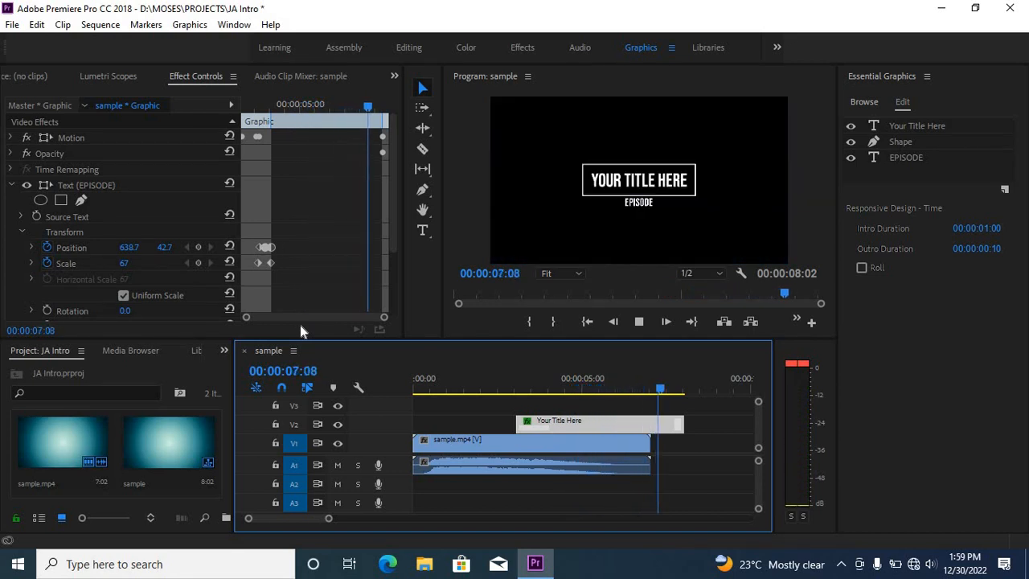
key(space)
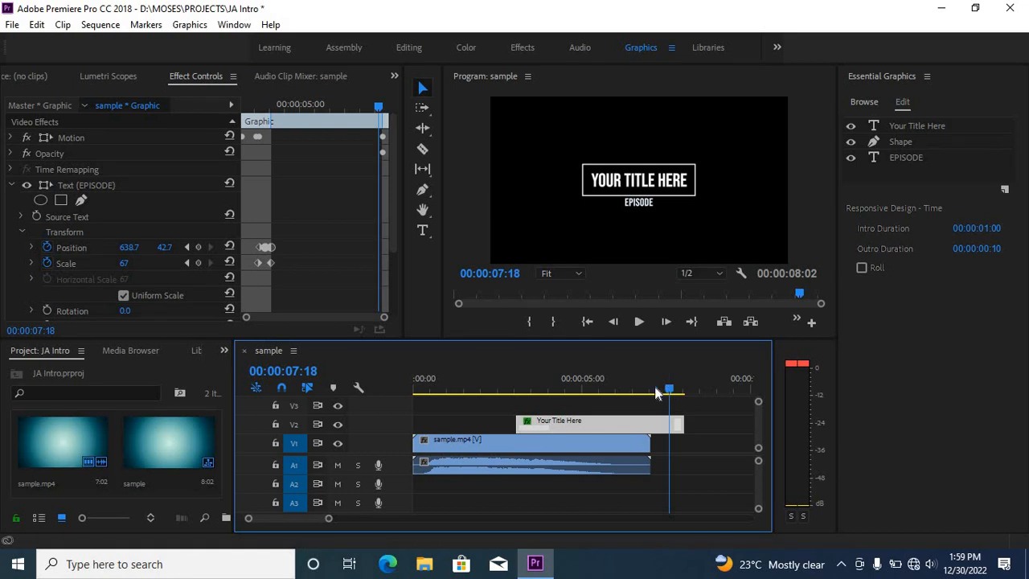
Trim the end of the title graphic on V2 back to 00:00:06:24, just before the sample clip ends
drag(654, 387, 535, 366)
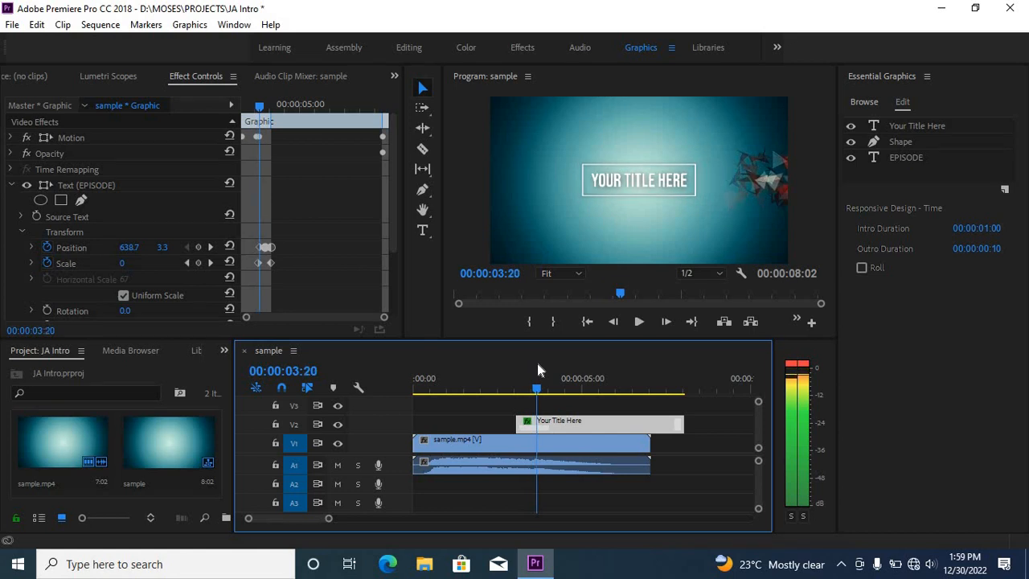
drag(558, 362, 643, 372)
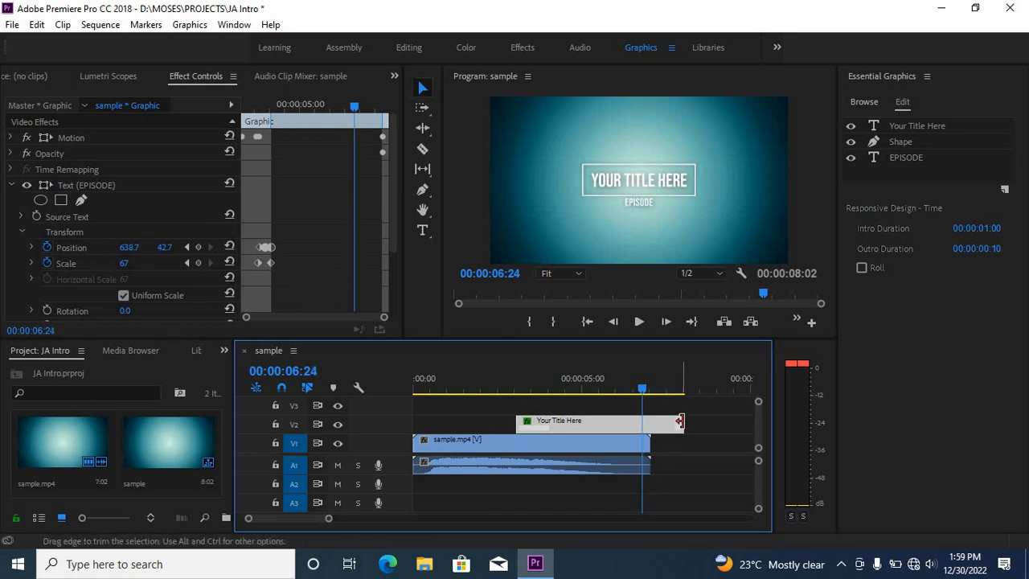
drag(679, 421, 641, 420)
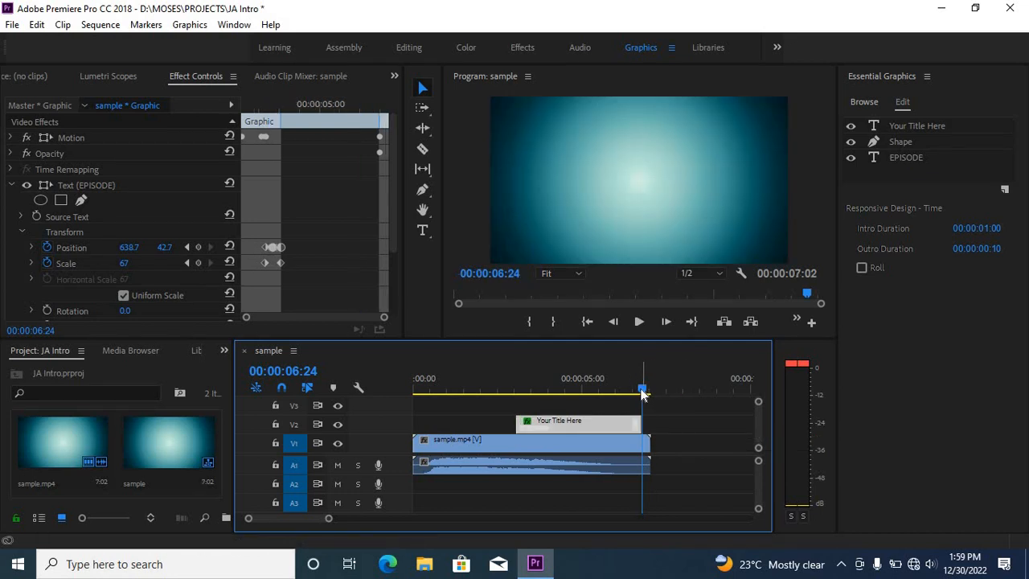
Replay the sequence from the start to check the trimmed title's exit and entrance, stopping at 00:00:04:20
drag(641, 394, 457, 392)
key(Home)
key(space)
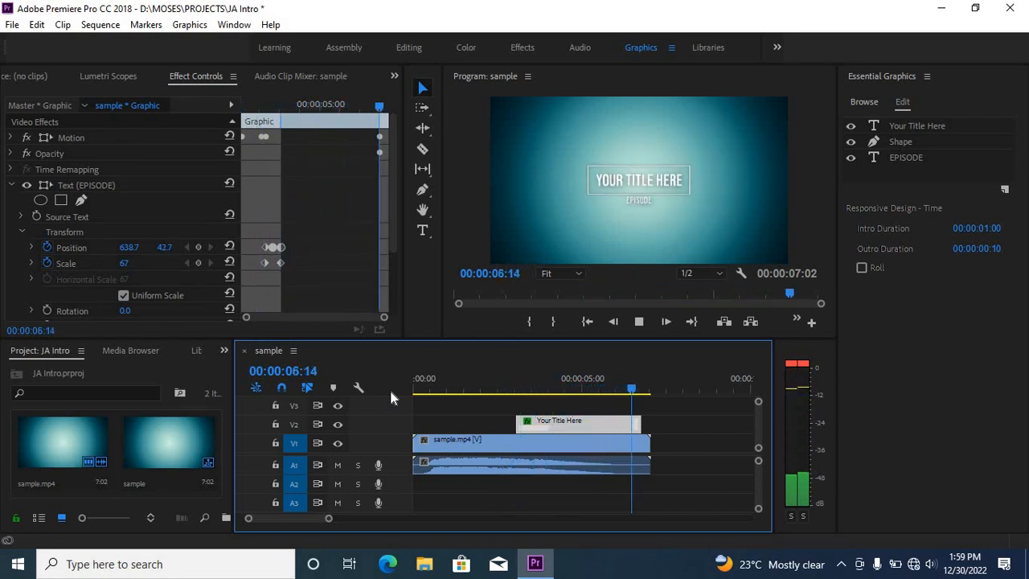
key(space)
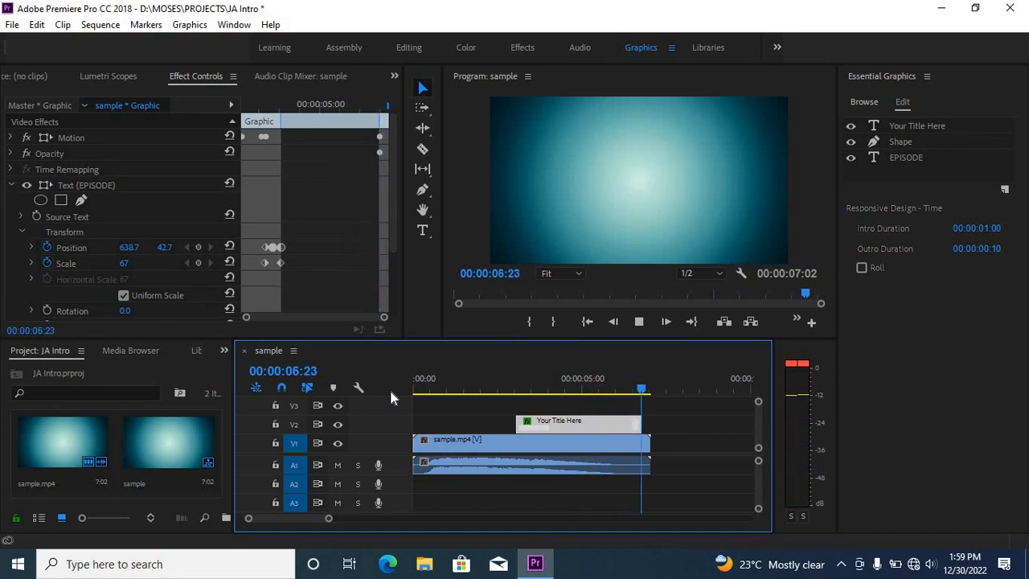
key(space)
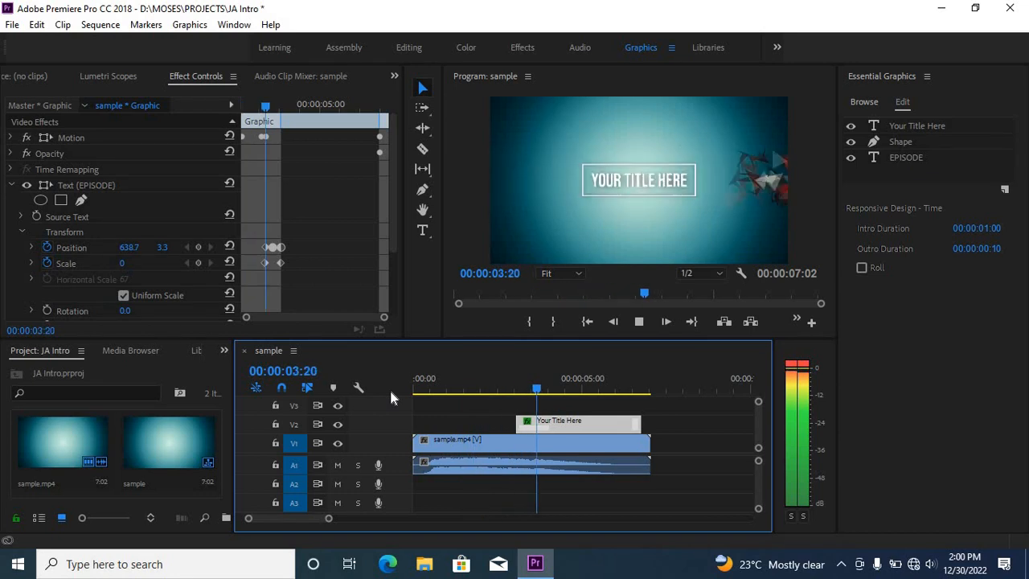
key(space)
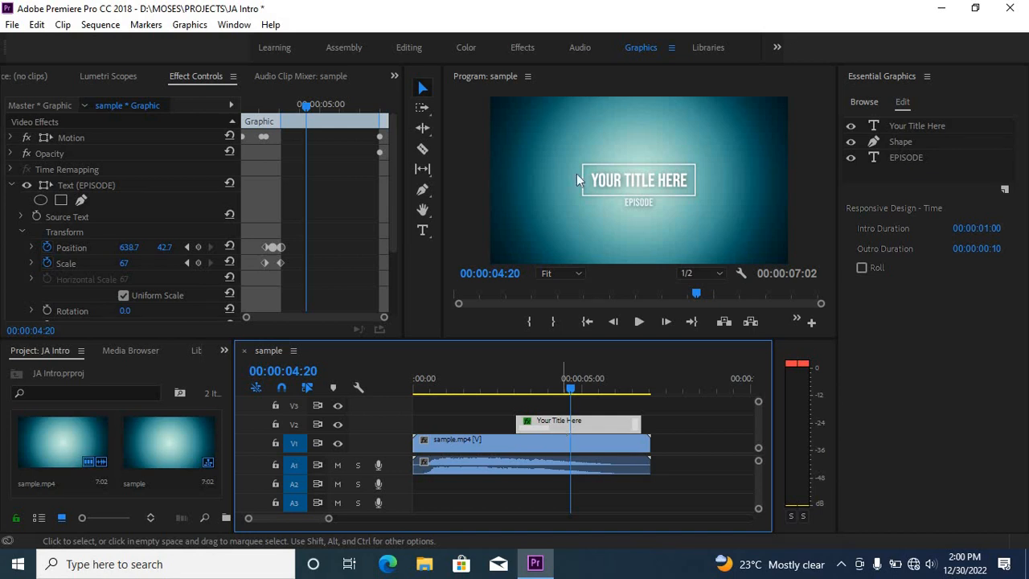
Replace the main title text inside the frame with "JESUS ALIVE CHURCH"
click(628, 183)
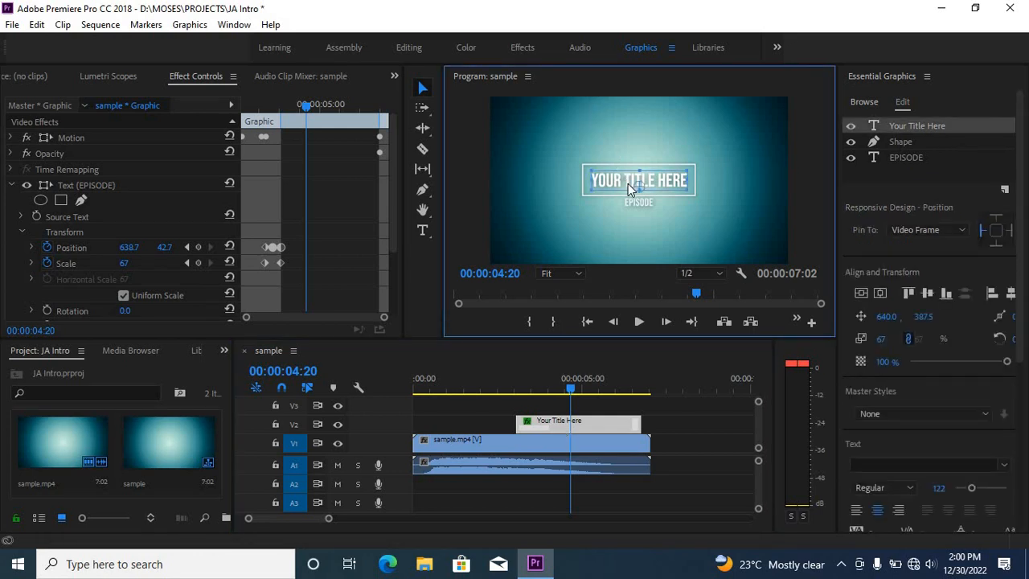
double_click(632, 185)
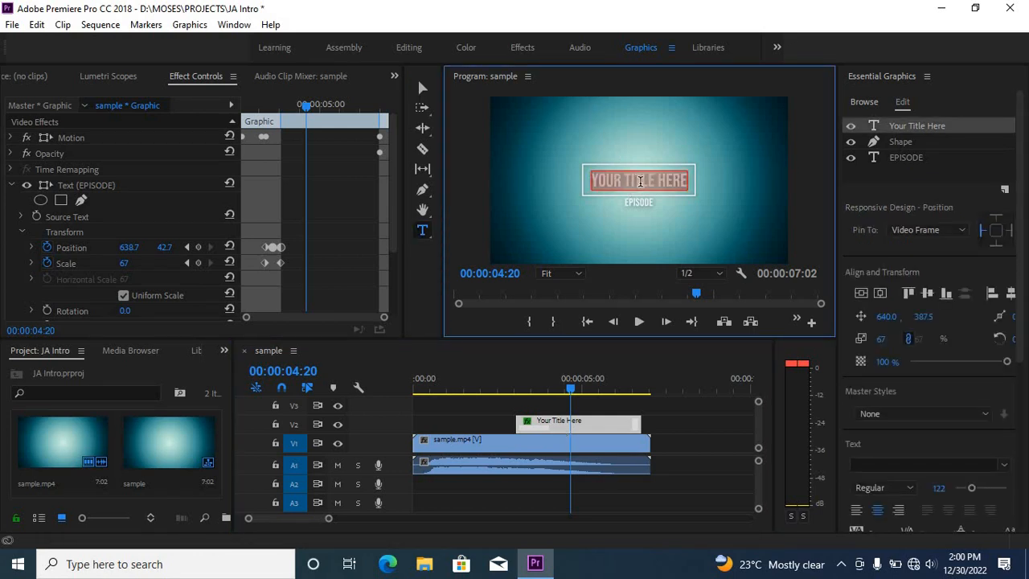
click(640, 182)
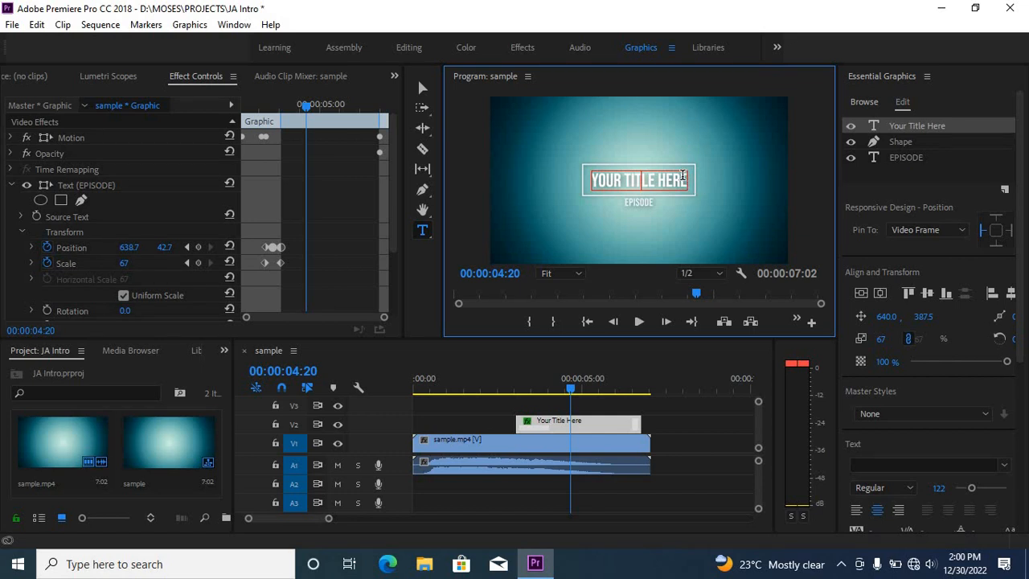
click(688, 178)
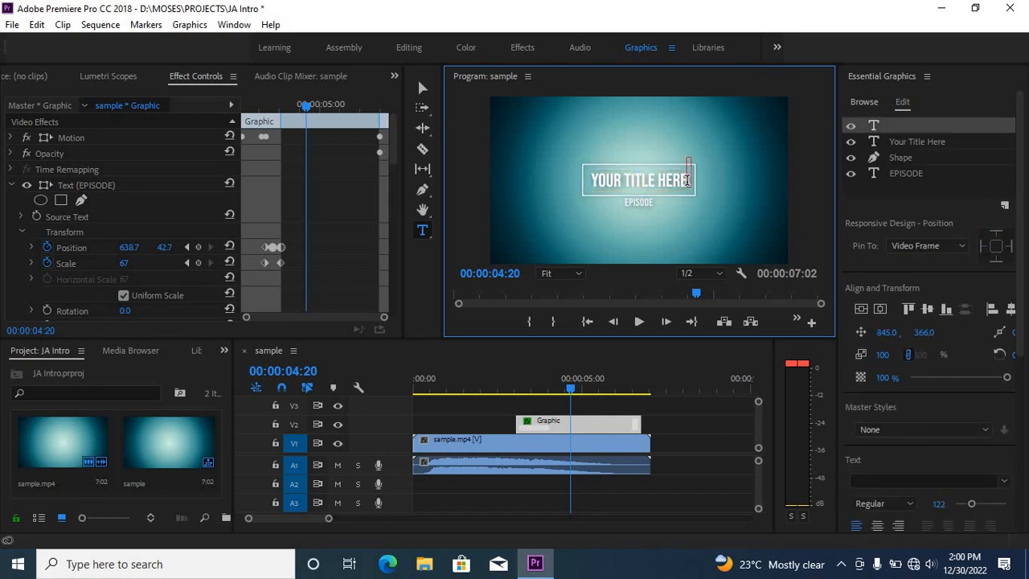
click(653, 172)
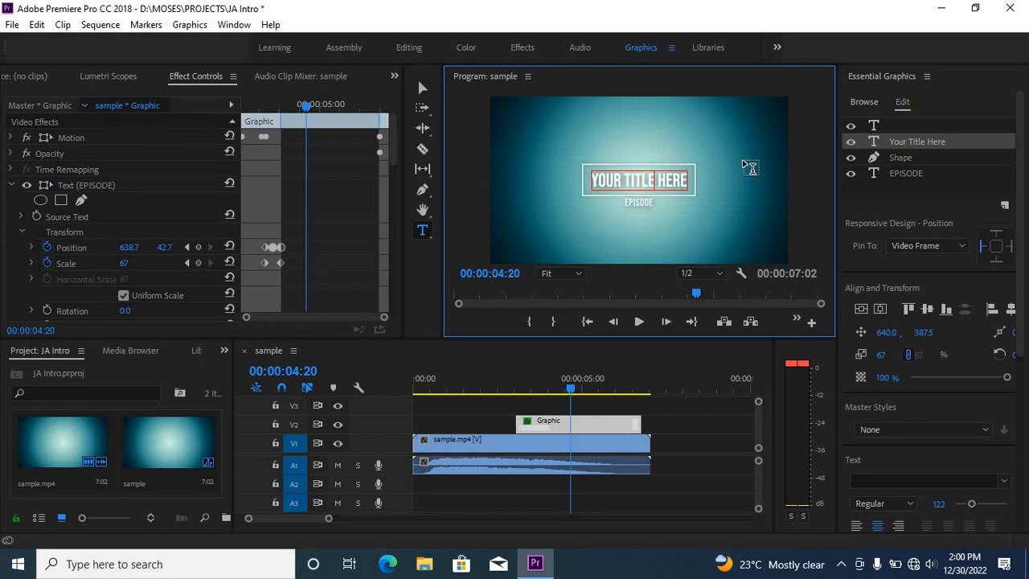
key(BackSpace)
key(BackSpace)
key(BackSpace)
key(BackSpace)
key(BackSpace)
key(BackSpace)
key(BackSpace)
key(BackSpace)
key(BackSpace)
key(BackSpace)
key(BackSpace)
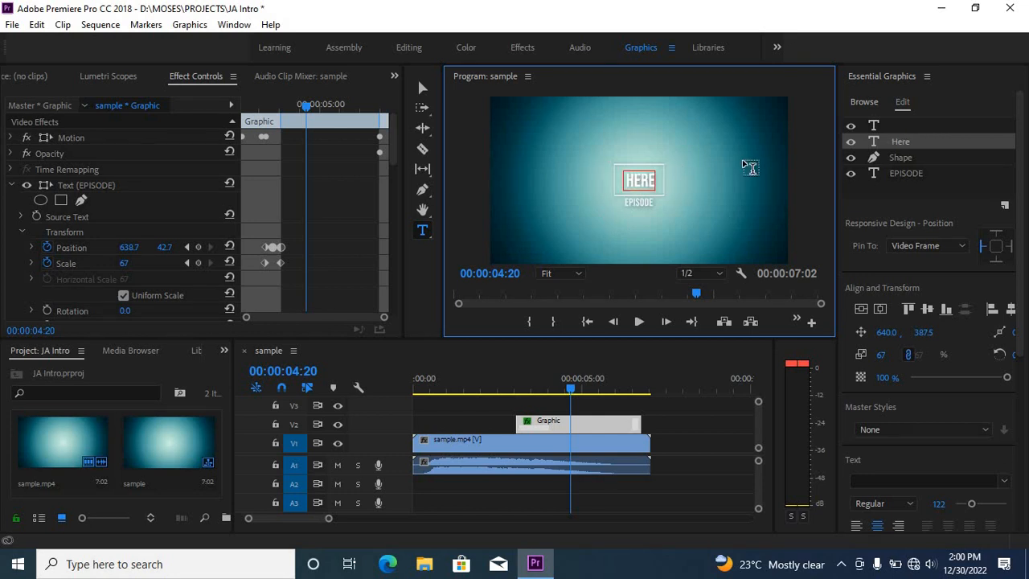
key(BackSpace)
key(BackSpace)
key(BackSpace)
key(BackSpace)
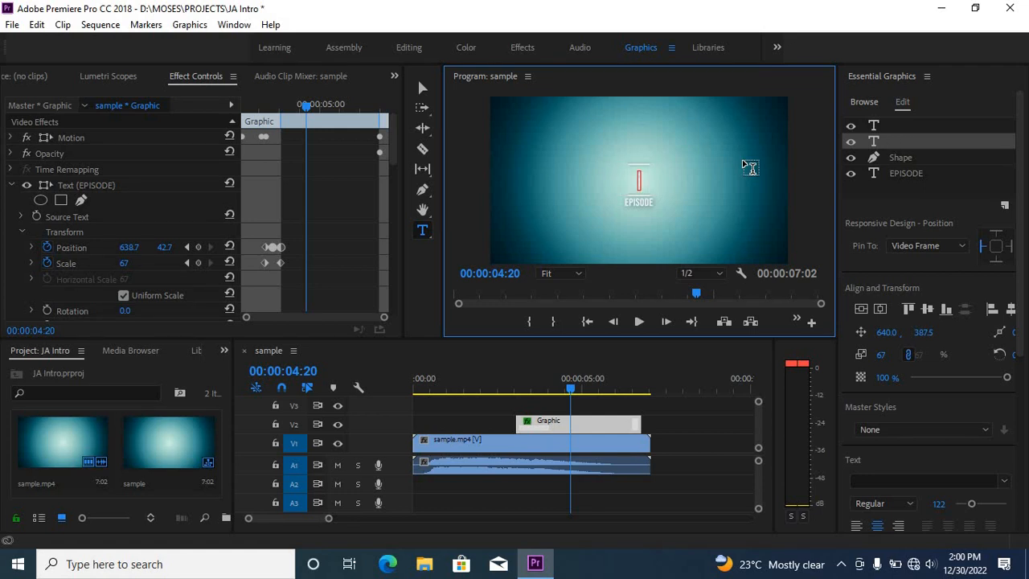
text(JESU)
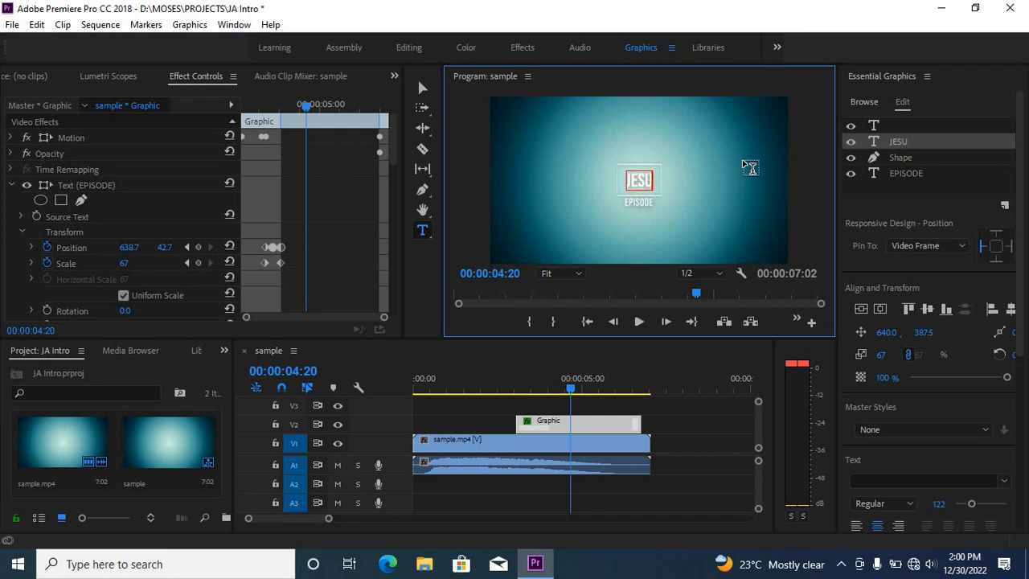
text(S ALI)
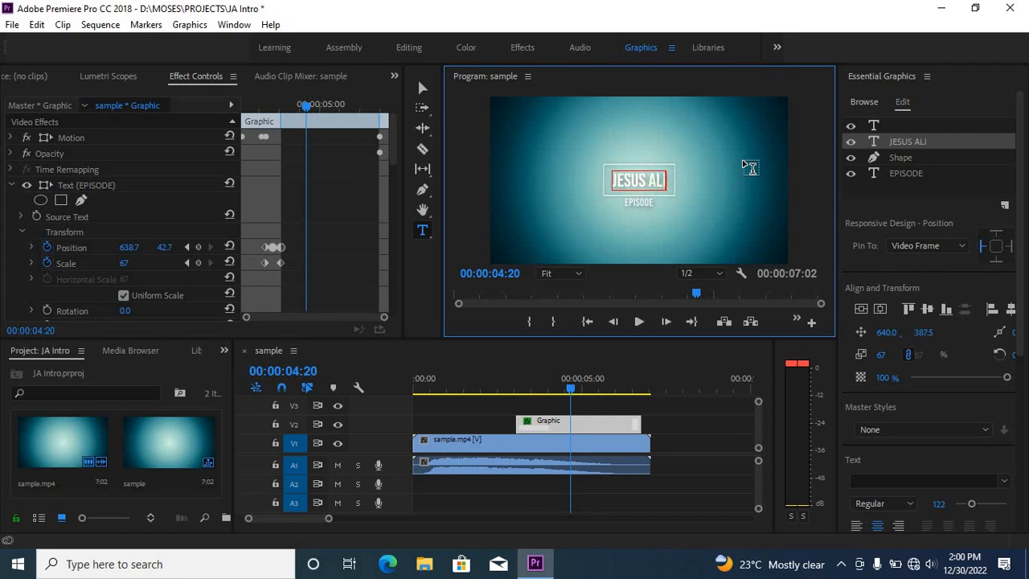
text(VE)
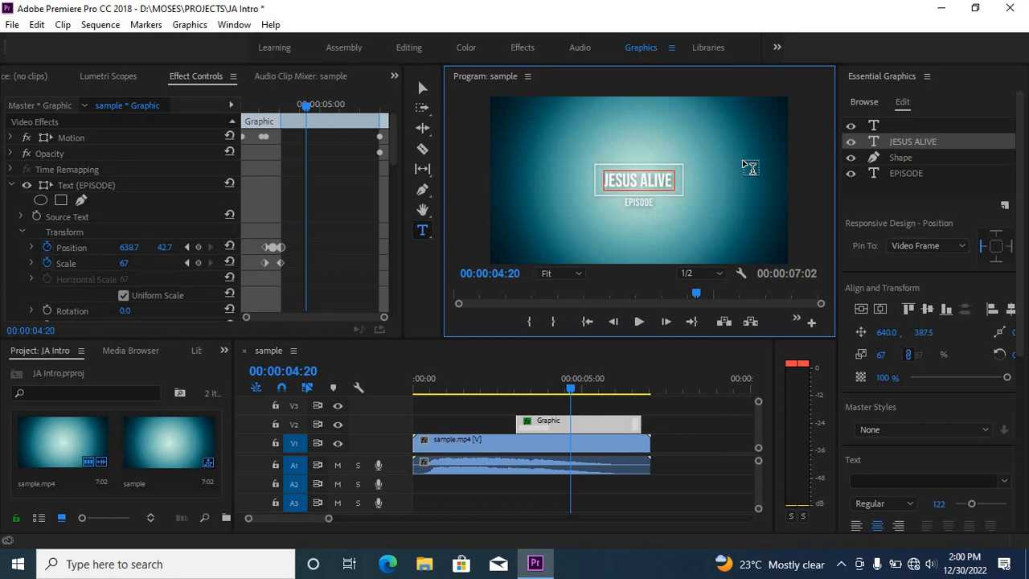
text( CHU)
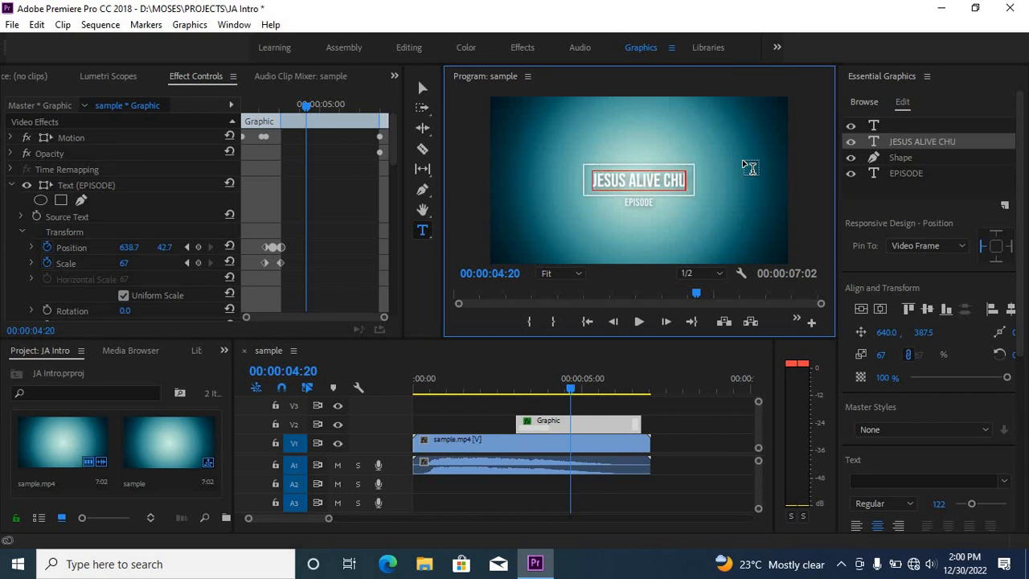
text(R)
text(CH)
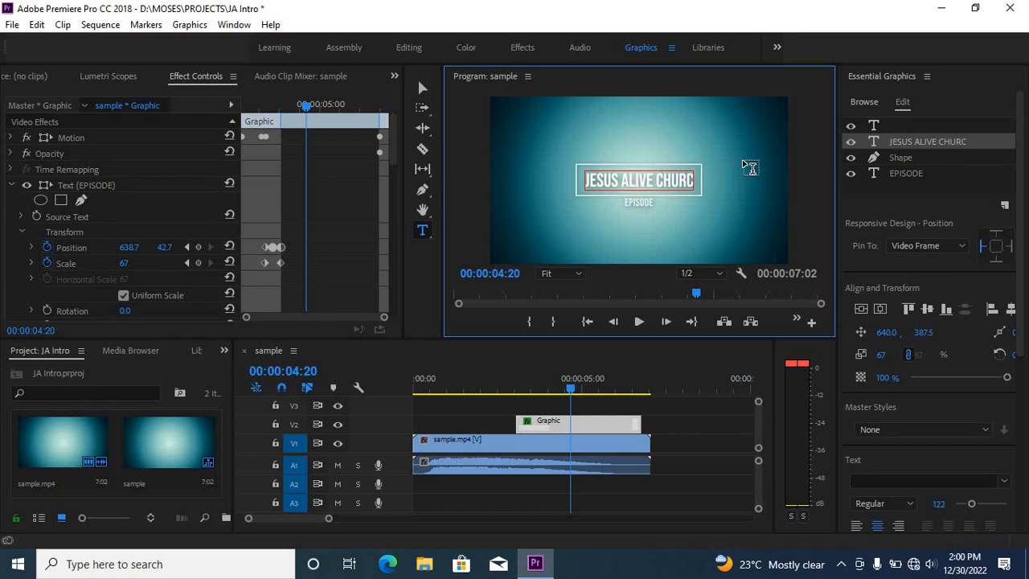
Replace the EPISODE subtitle below the title frame with "WE'RE GLADE"
click(637, 203)
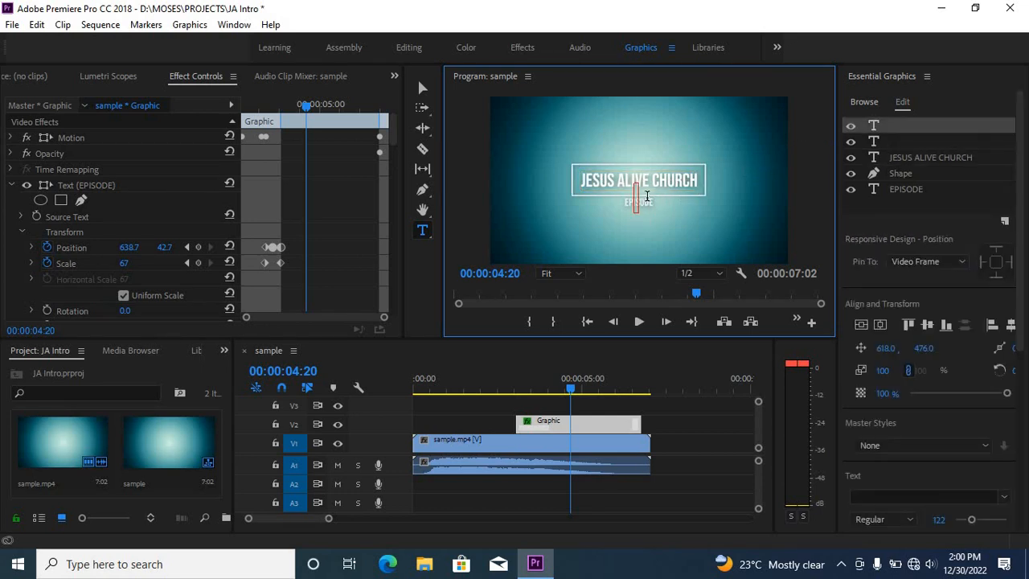
click(647, 203)
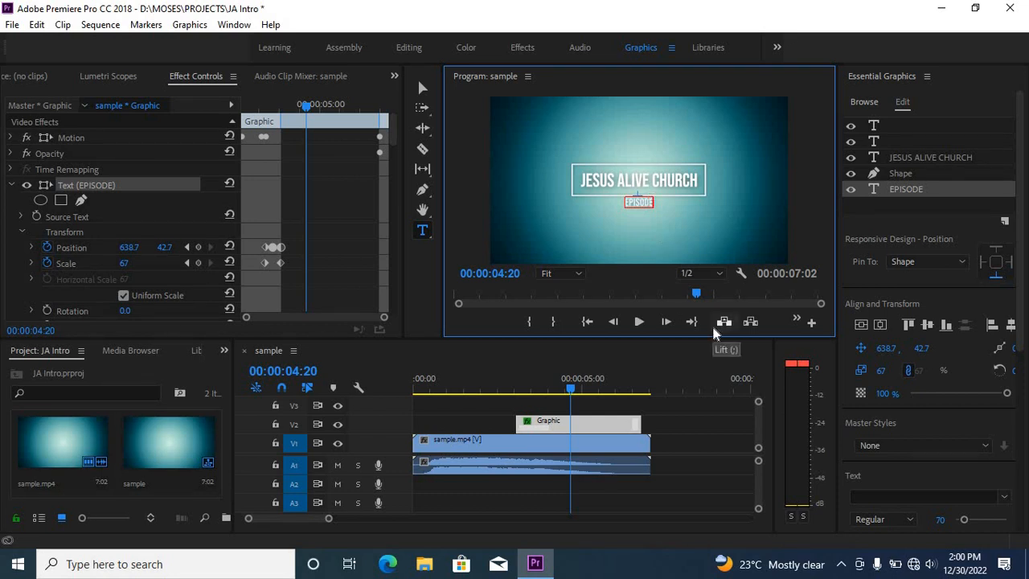
key(BackSpace)
key(BackSpace)
key(BackSpace)
key(BackSpace)
key(BackSpace)
key(BackSpace)
key(BackSpace)
key(BackSpace)
key(BackSpace)
text(WER)
key(BackSpace)
text('RE GLADE)
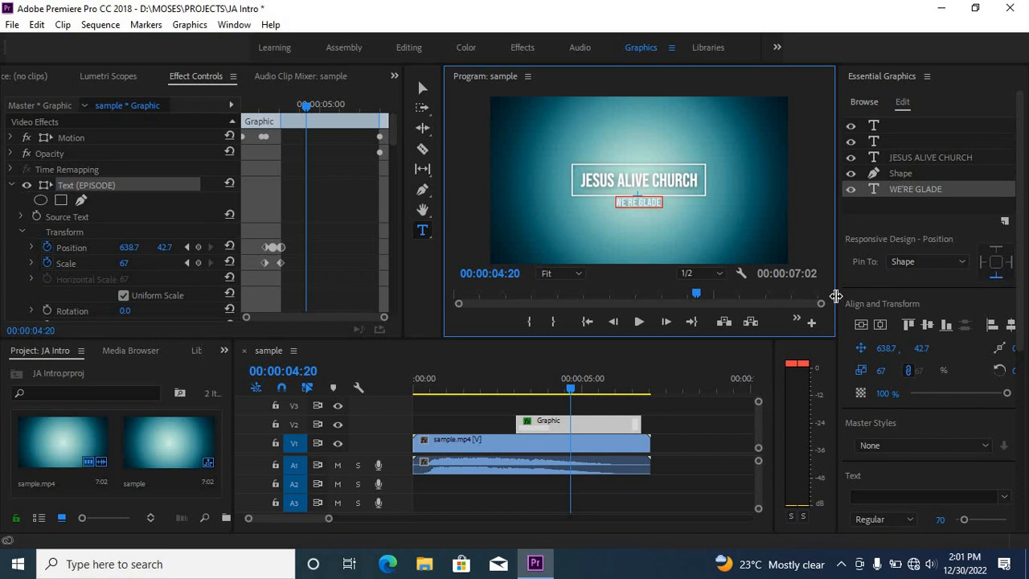
Complete the subtitle below the title frame so it reads "WE'RE GLADE YOU'RE HERE", leaving the graphic deselected
text( YOU'RE)
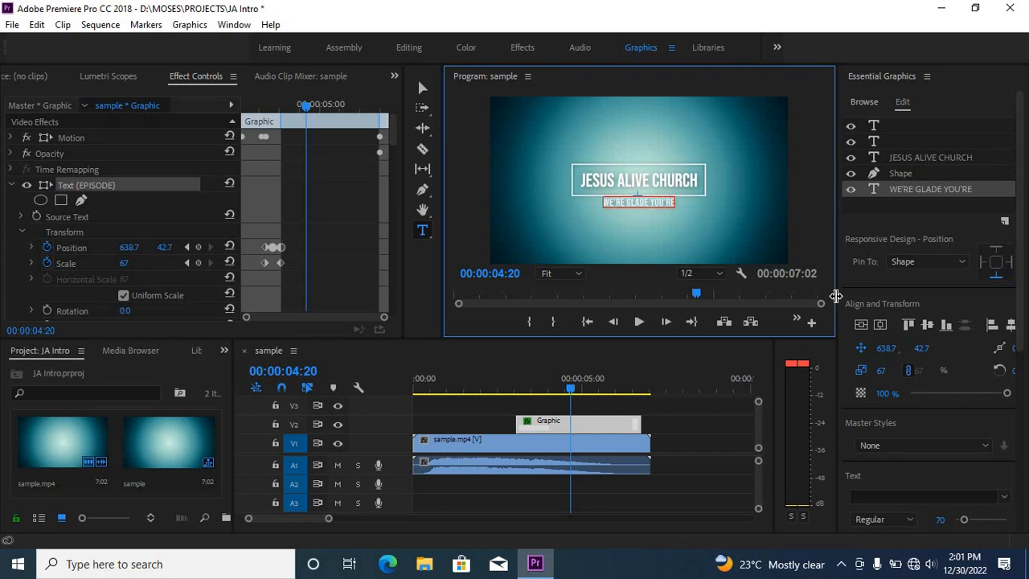
text( HERE)
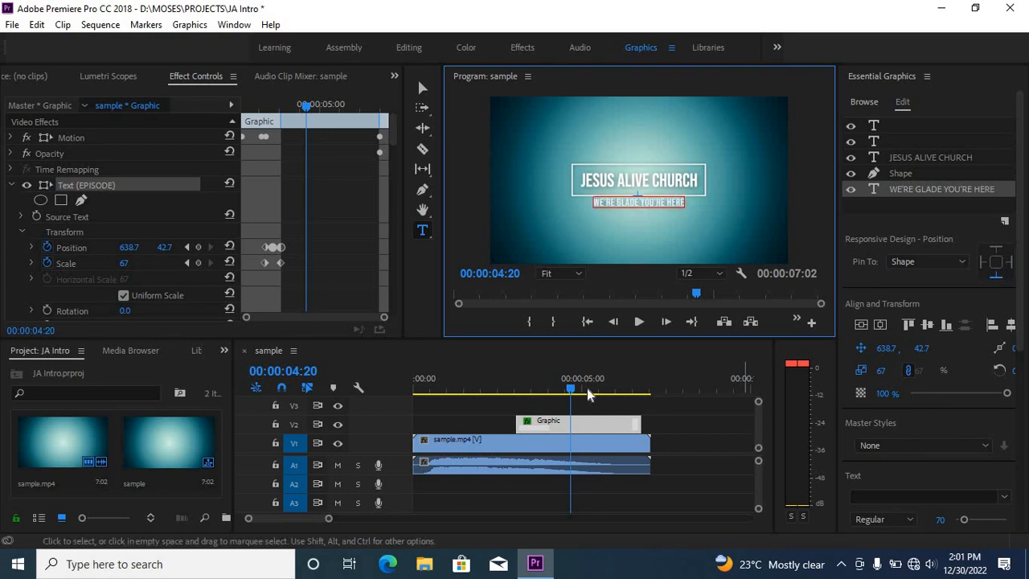
click(489, 418)
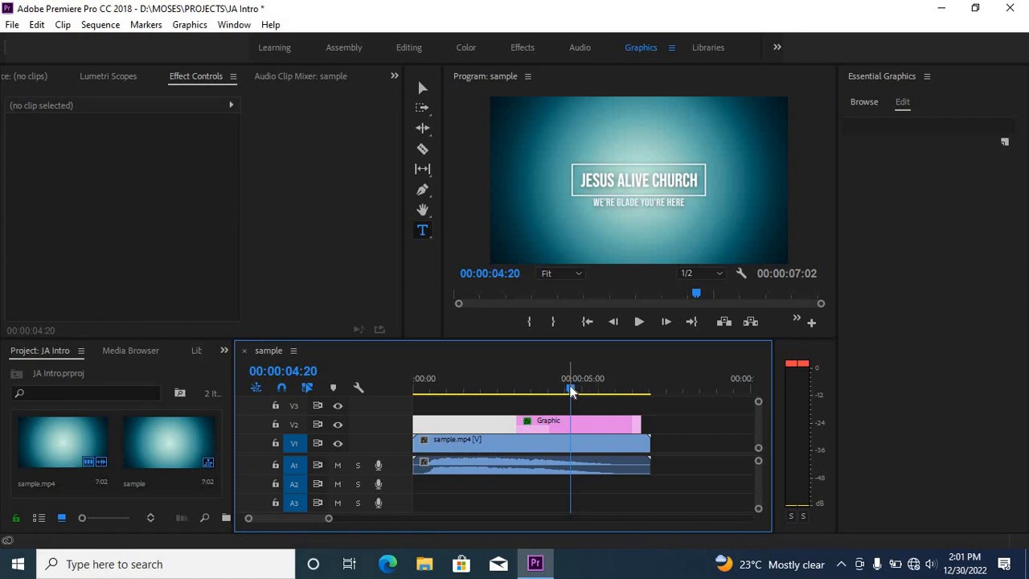
Play the sequence from the start through to its end to check the new title and subtitle
drag(571, 391, 312, 400)
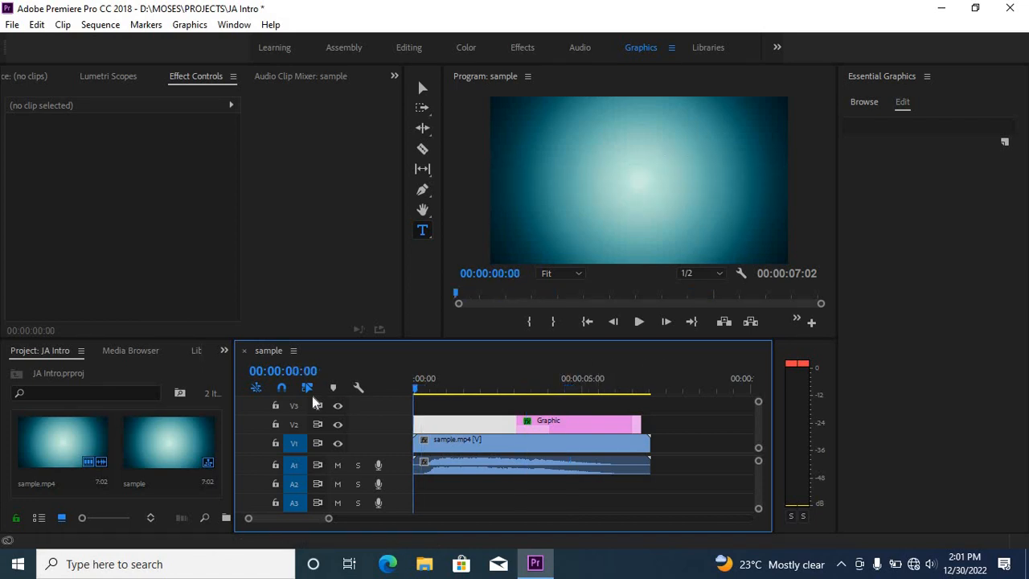
key(space)
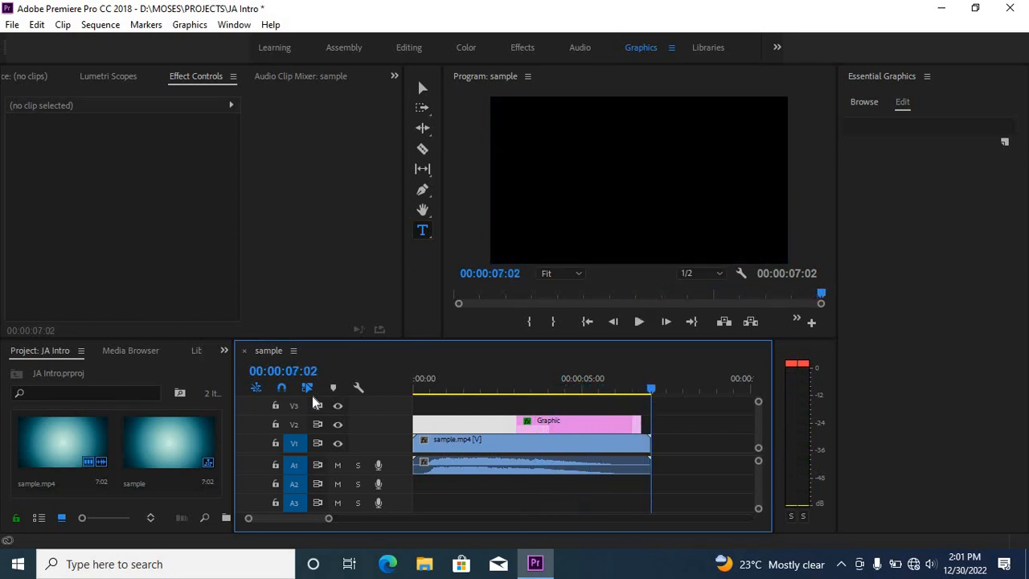
key(space)
Scrub and step through the title graphic's part of the sequence to examine its animation, stopping at 00:00:04:06
drag(607, 390, 550, 400)
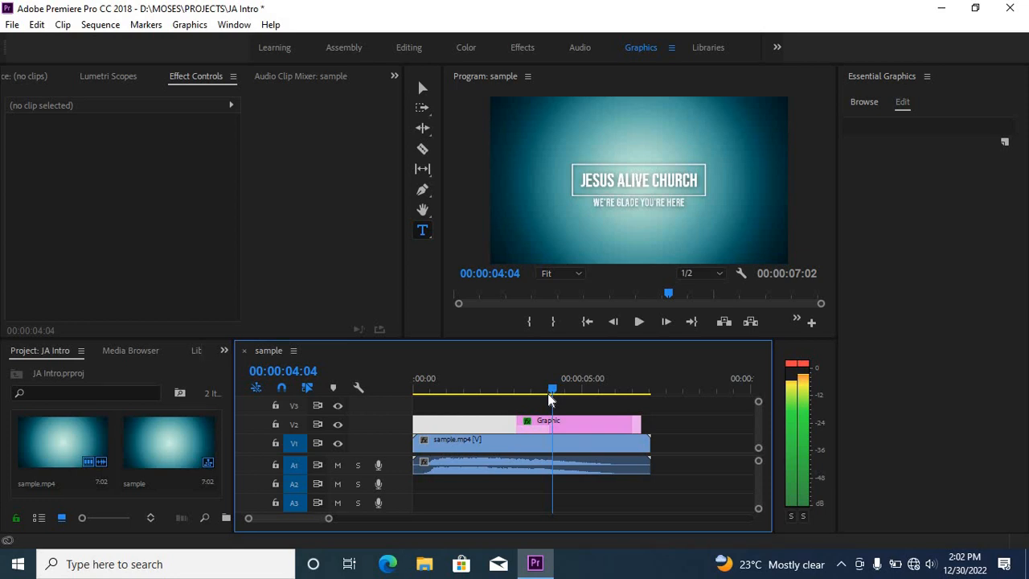
drag(550, 400, 507, 425)
key(Right)
key(Right)
key(Left)
key(Left)
key(Left)
key(Left)
key(Left)
key(Left)
key(Left)
key(Left)
key(Left)
key(Left)
key(Left)
key(Left)
key(Left)
key(Left)
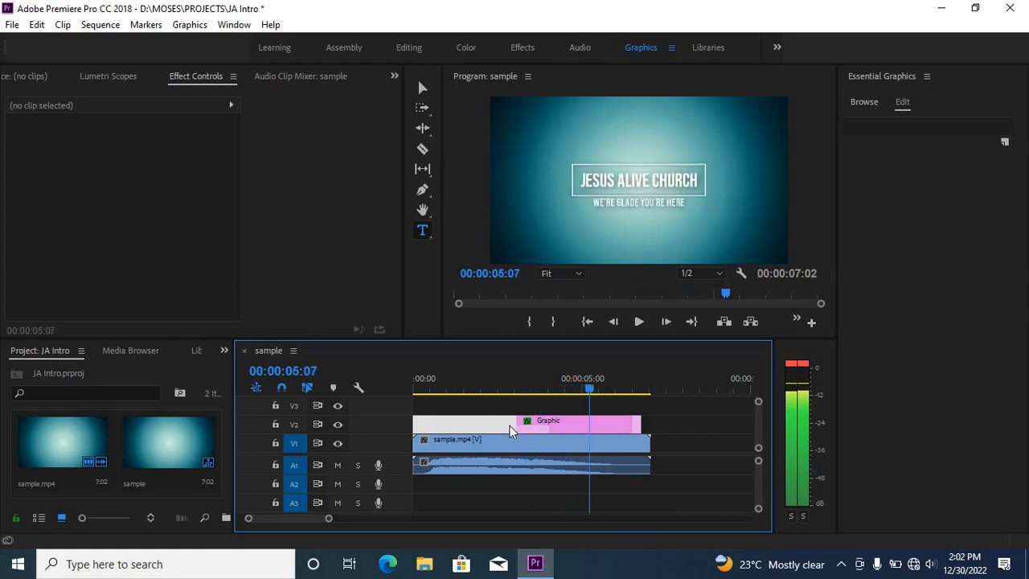
drag(442, 444, 554, 439)
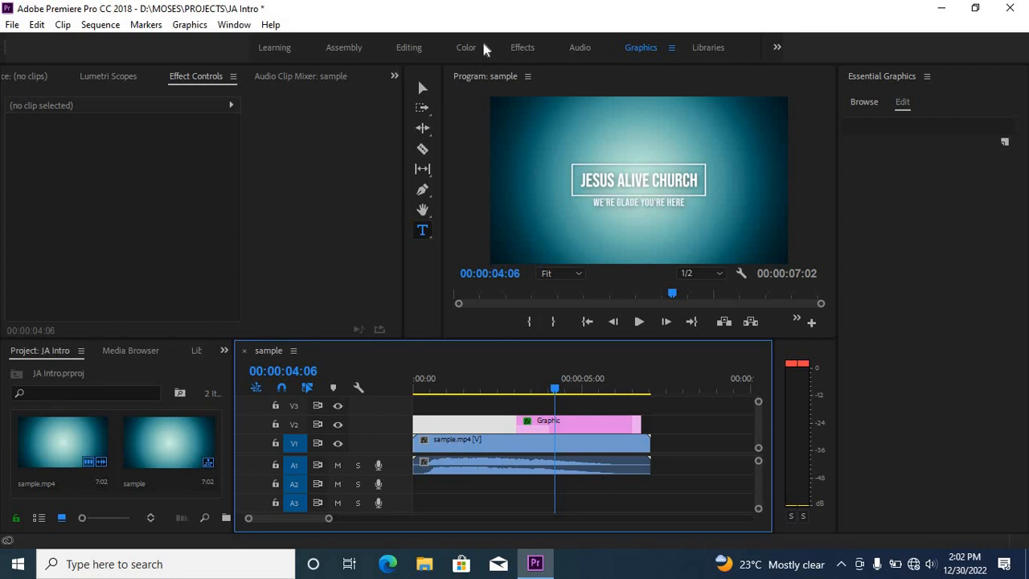
Search the effects for "STAB" and apply Warp Stabilizer to the title graphic on V2
click(521, 47)
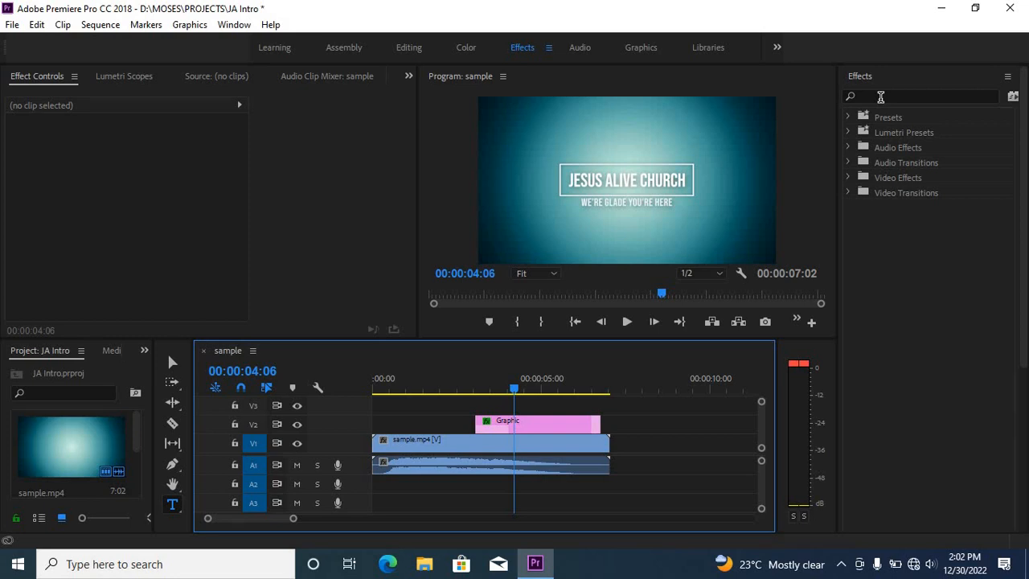
click(881, 97)
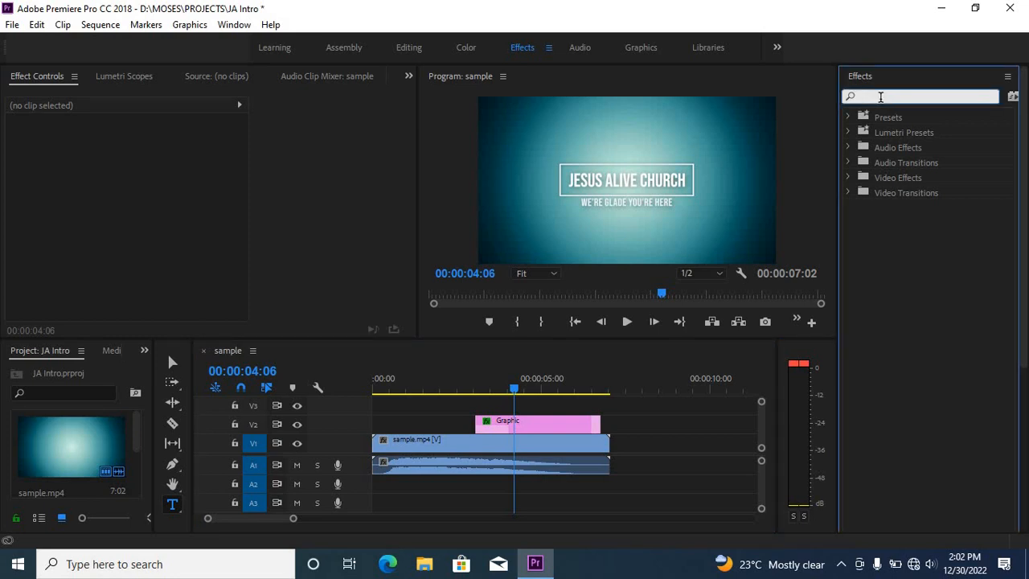
text(STA)
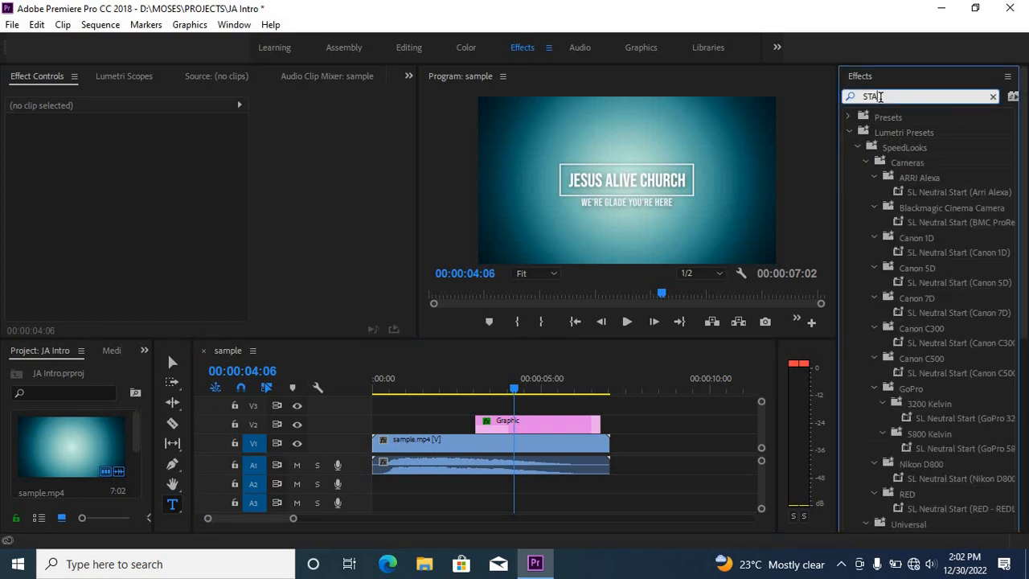
text(B)
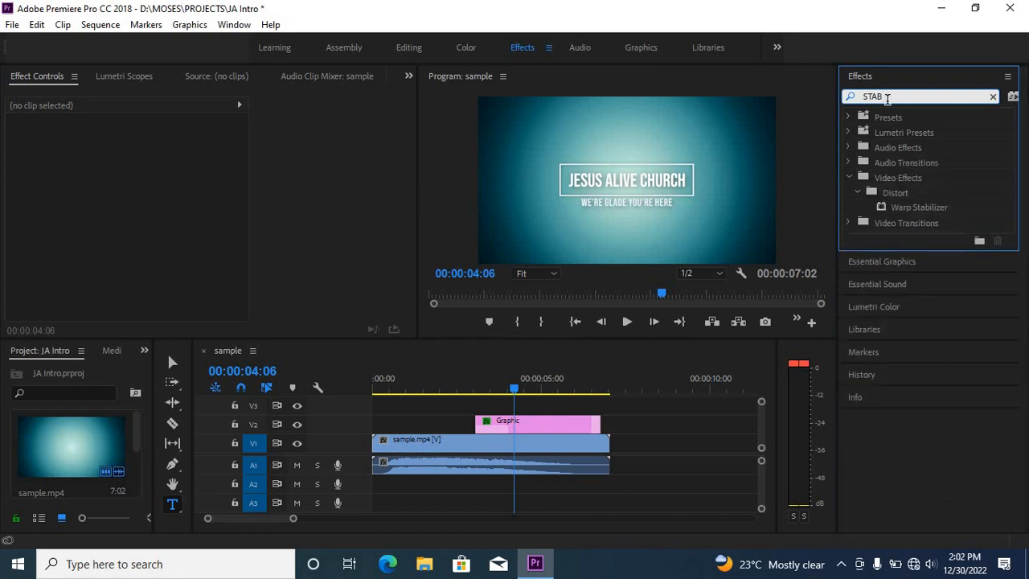
drag(921, 204, 514, 427)
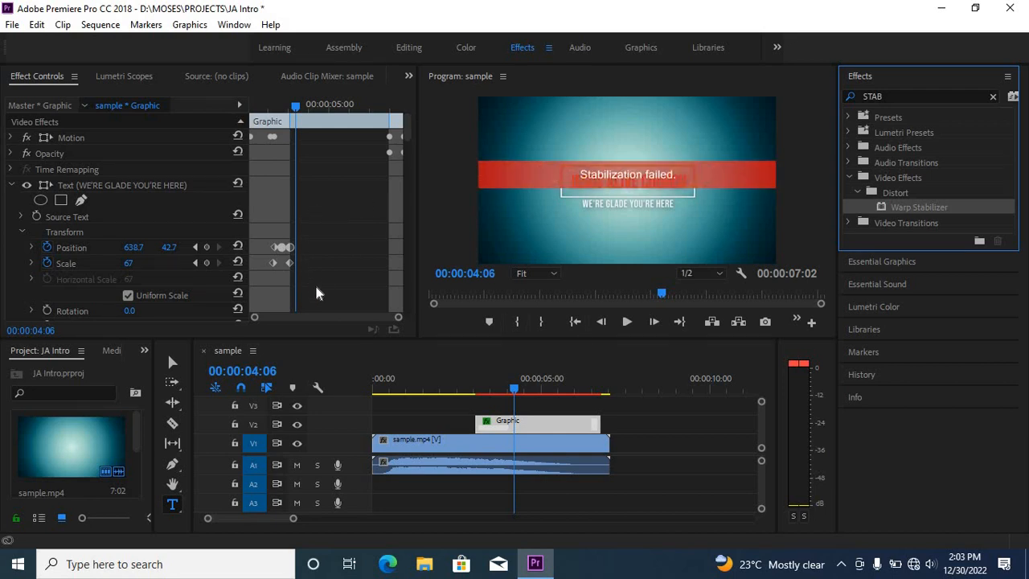
Remove the Warp Stabilizer effect from the title graphic on V2
click(368, 323)
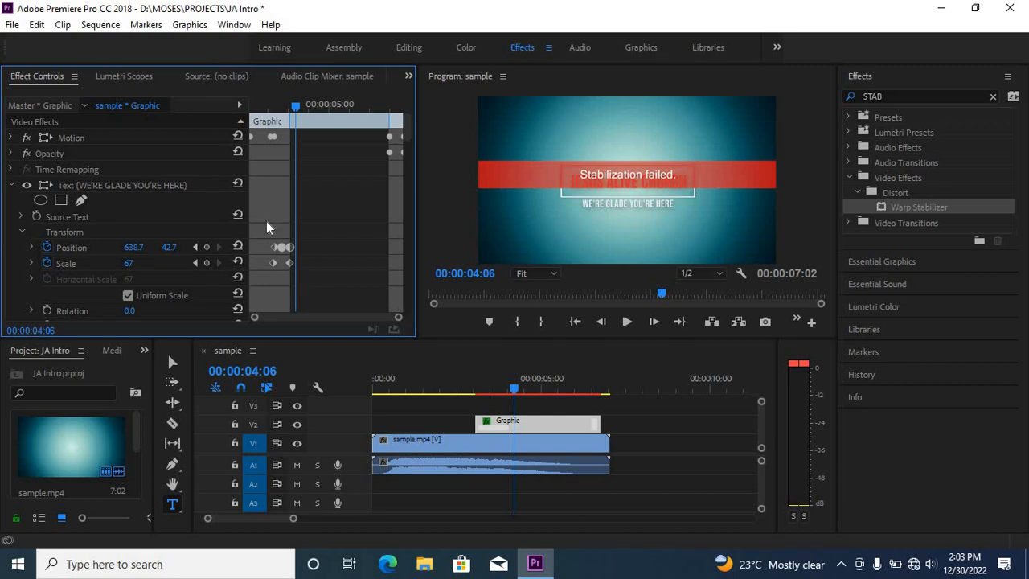
key(End)
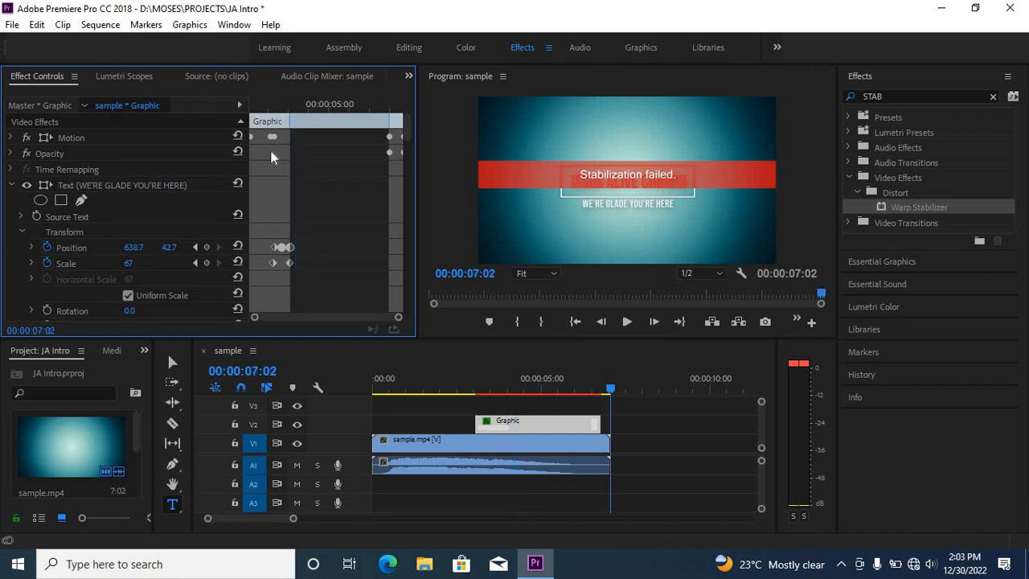
key(Home)
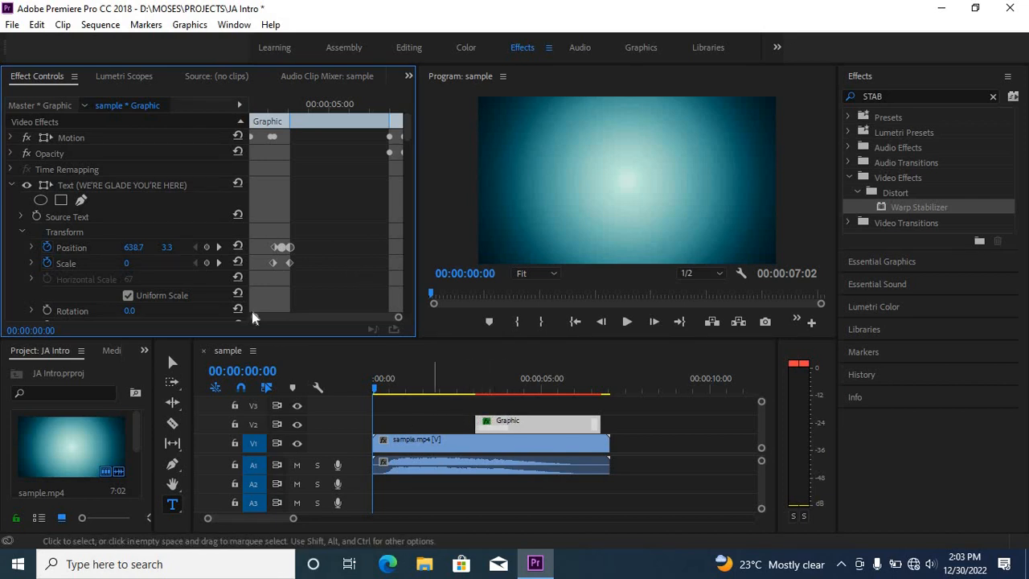
click(513, 426)
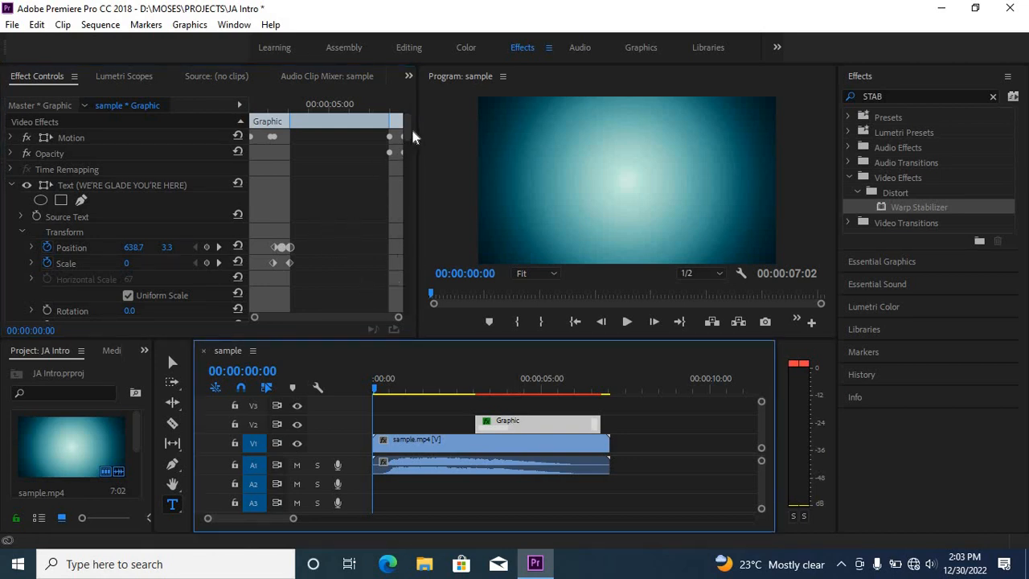
drag(409, 131, 421, 296)
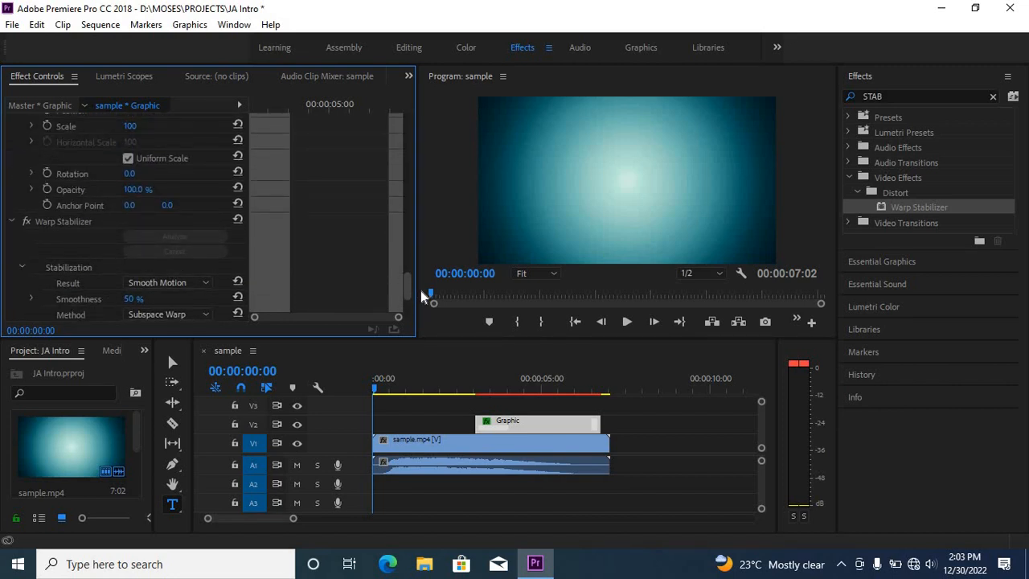
drag(421, 296, 422, 303)
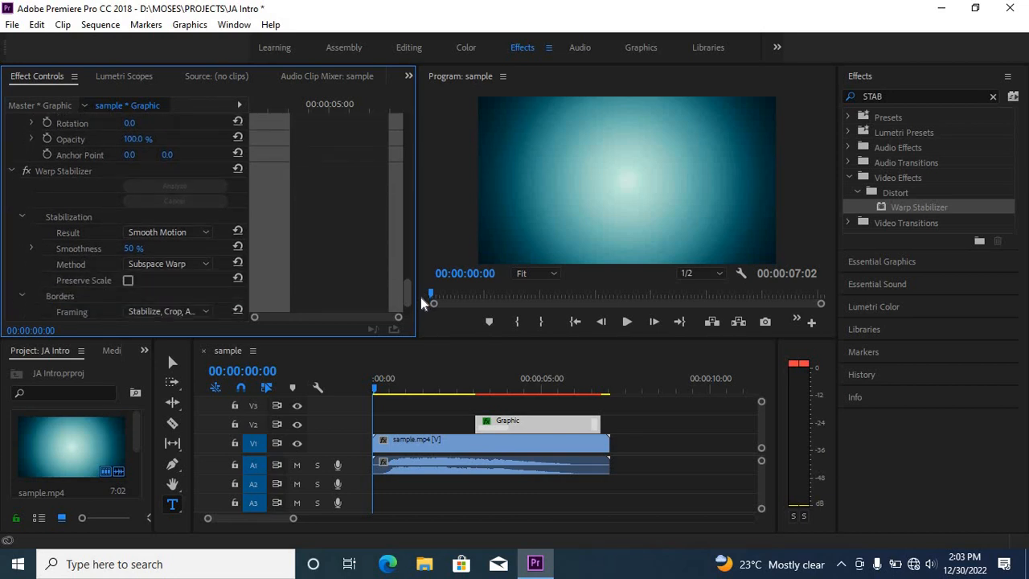
click(73, 175)
right_click(73, 176)
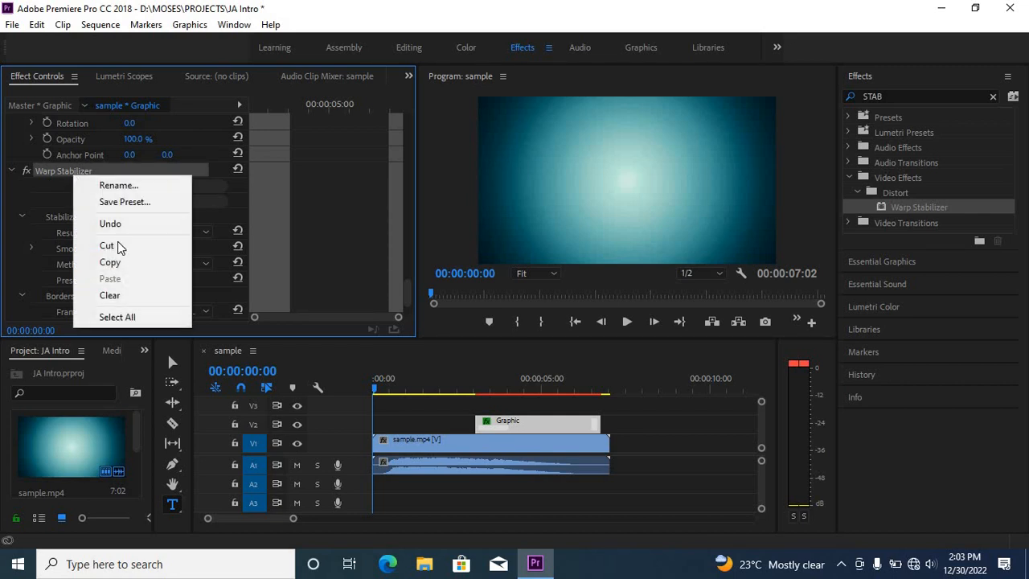
click(113, 295)
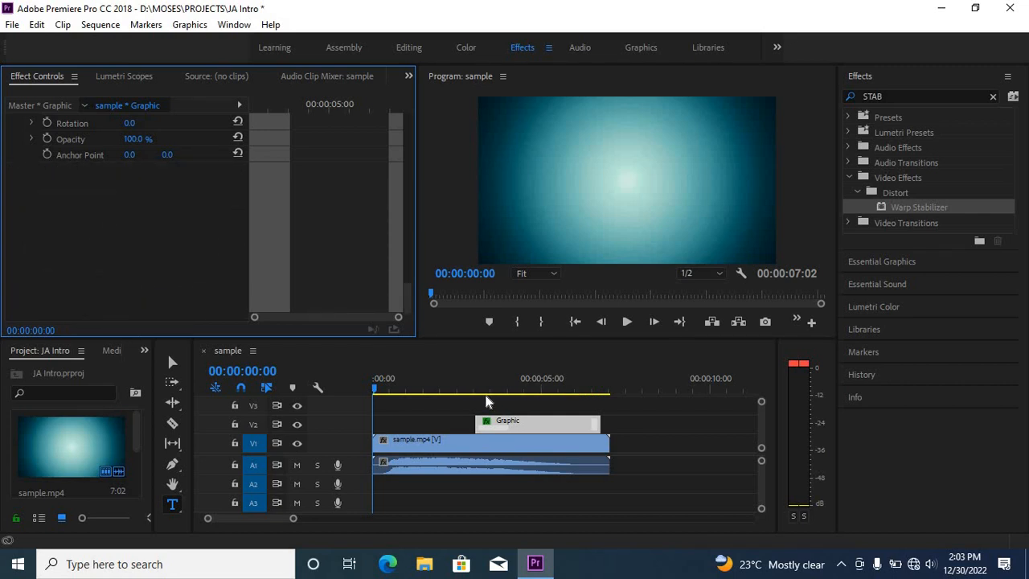
Replay the sequence with pauses to check how the title graphic enters, holds and exits over the sample clip
key(space)
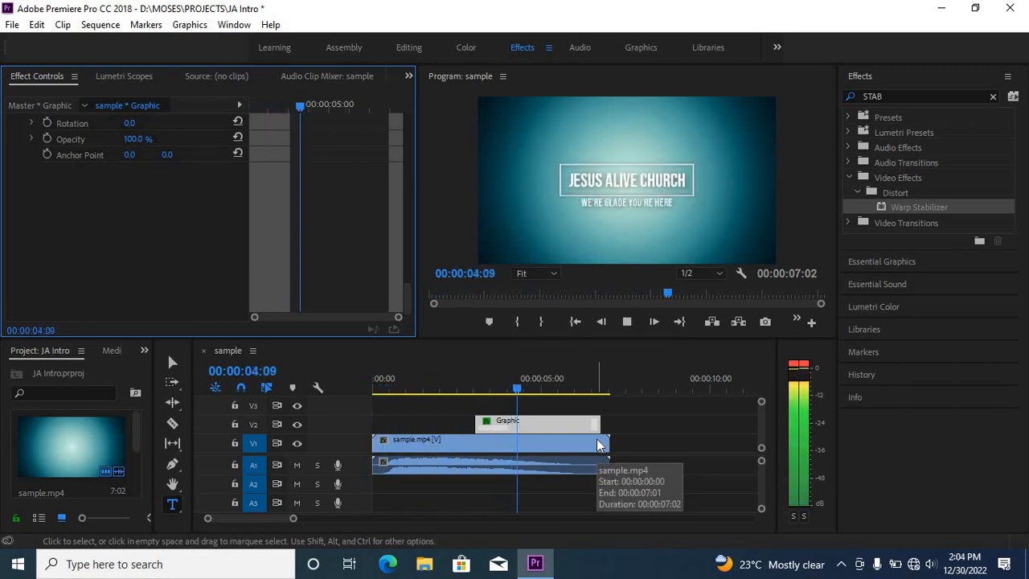
key(space)
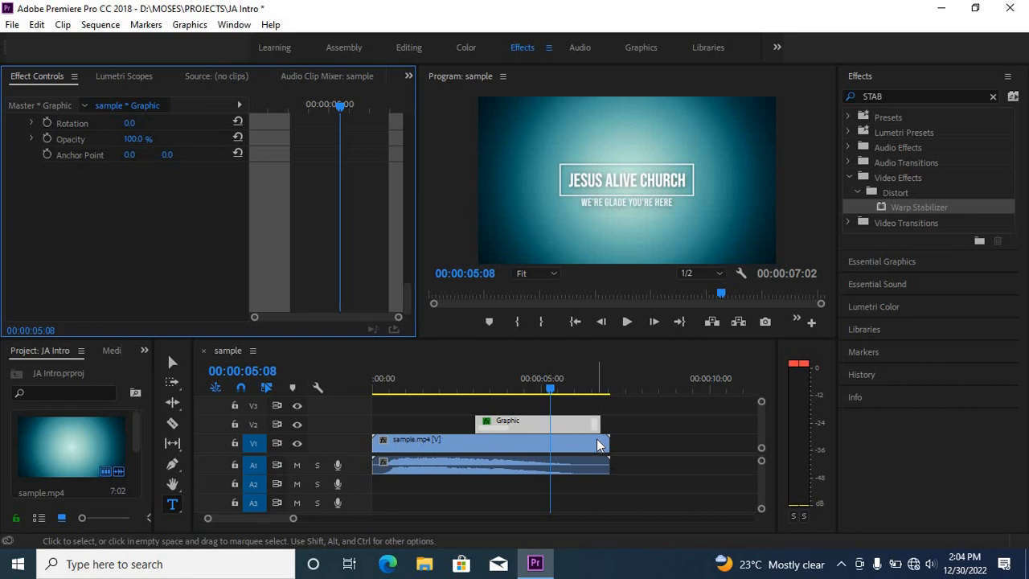
key(space)
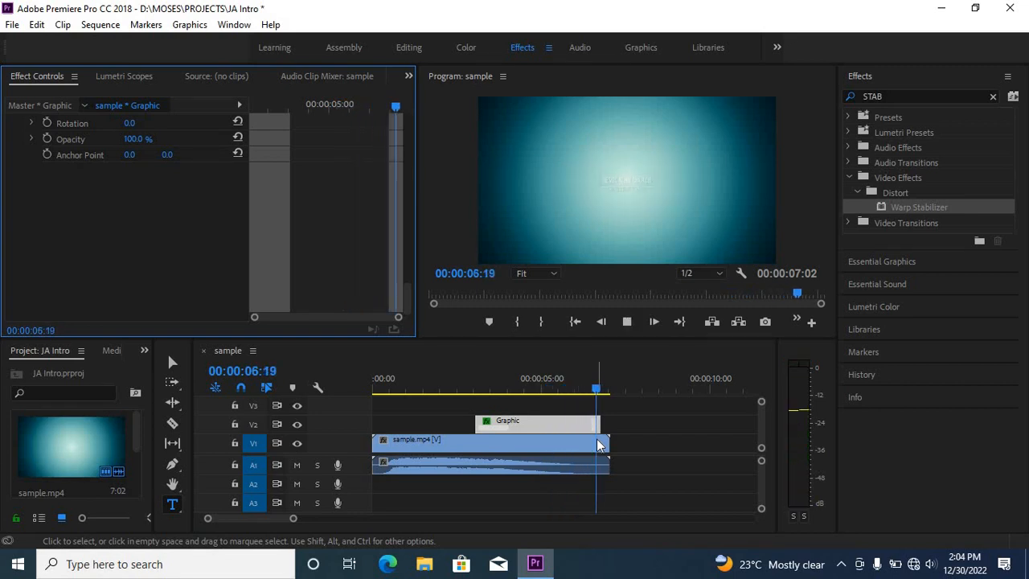
key(space)
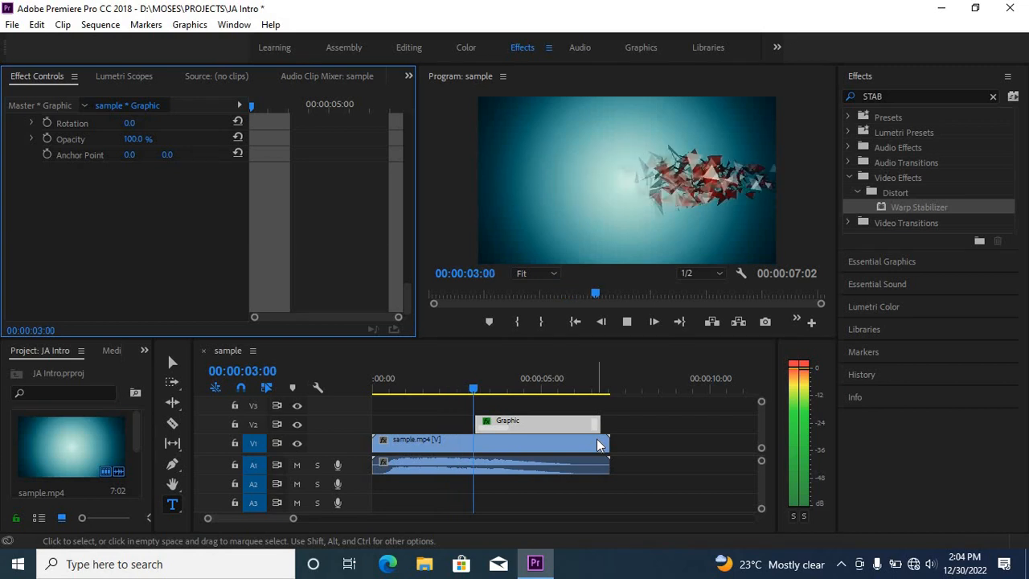
key(space)
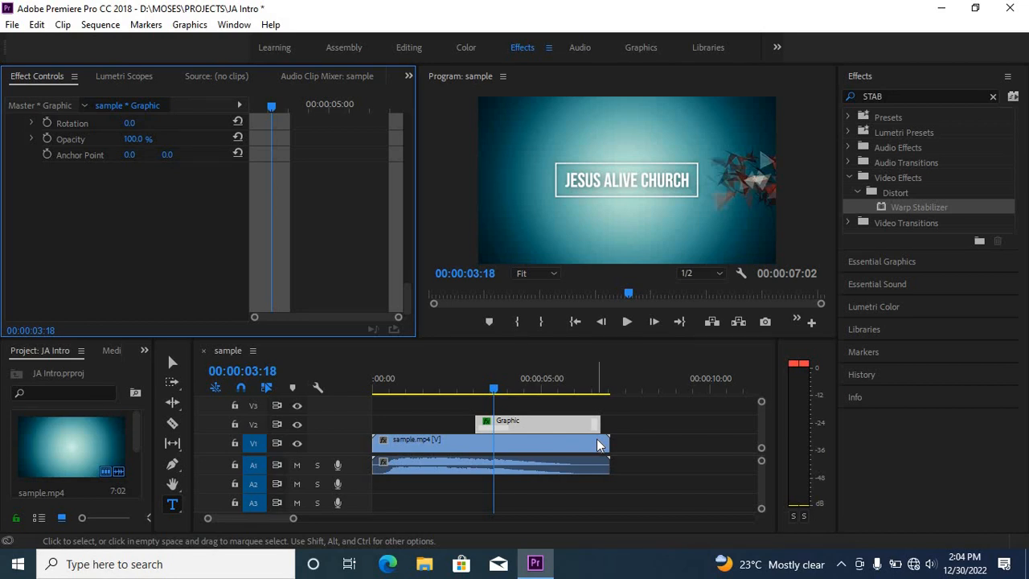
click(659, 311)
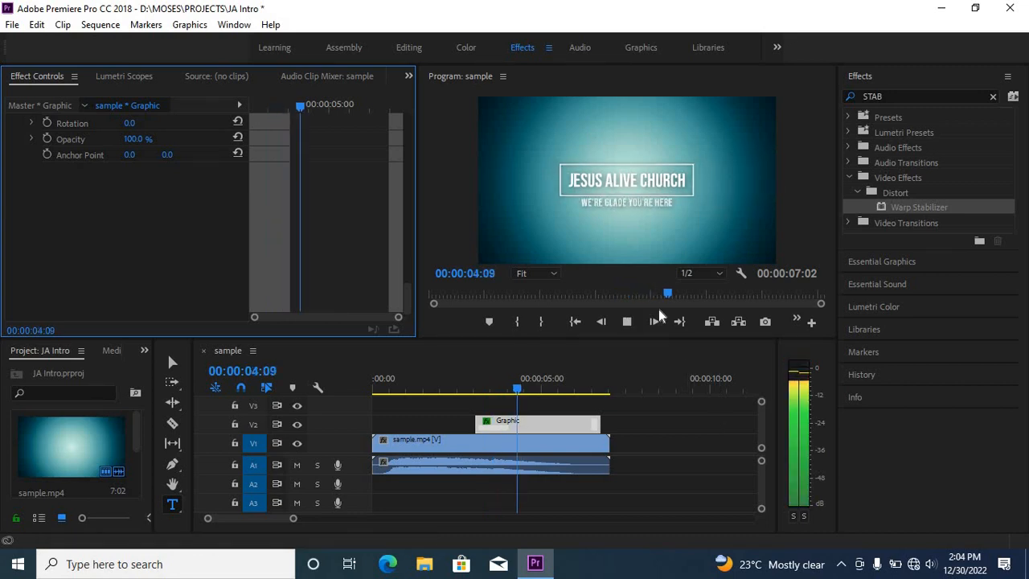
key(space)
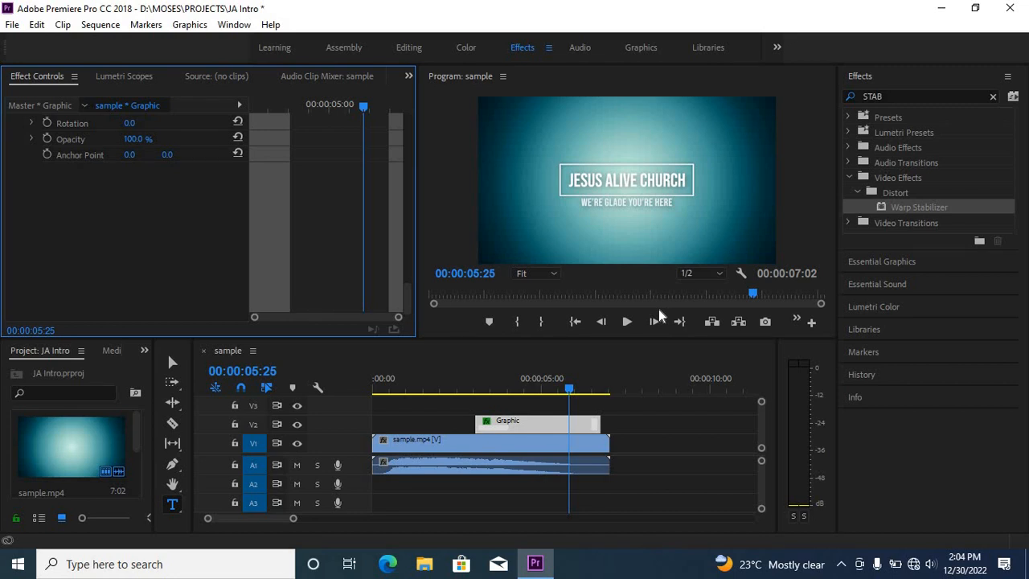
key(space)
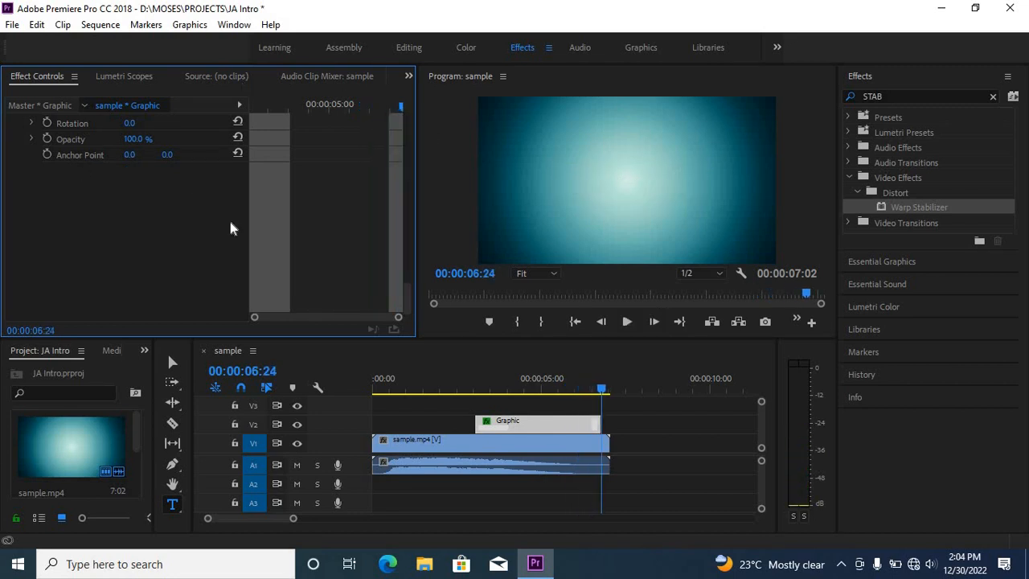
Return to the start of the sequence and play the whole intro through once more
click(615, 395)
drag(616, 396, 541, 395)
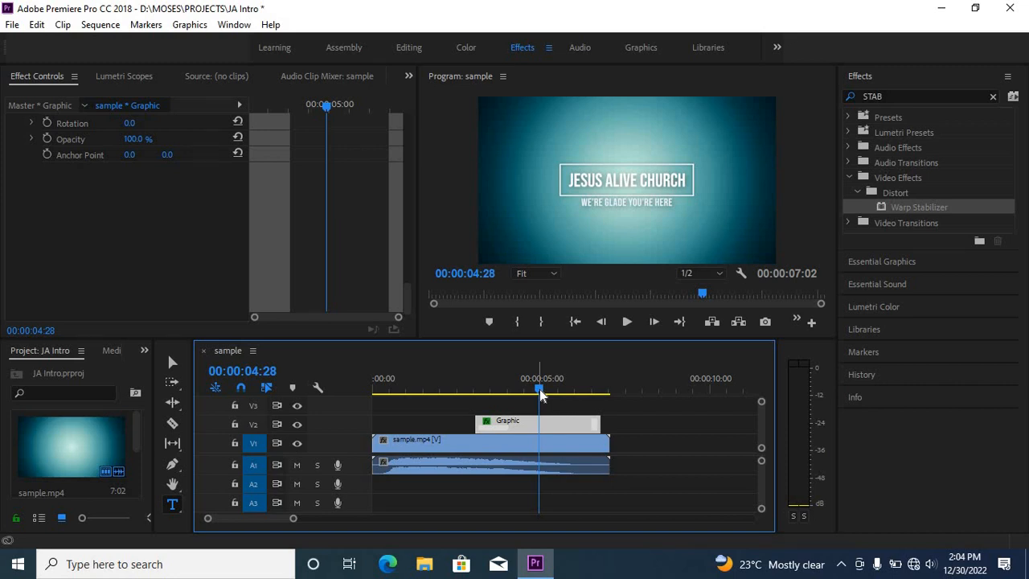
key(Home)
key(space)
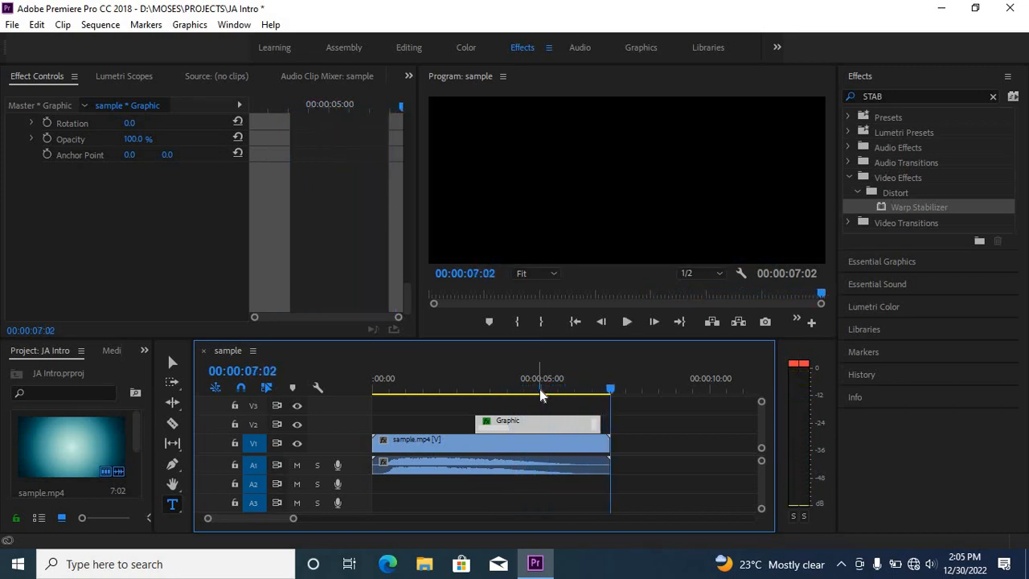
Open the media export settings for the sample sequence
click(36, 25)
click(17, 27)
click(11, 25)
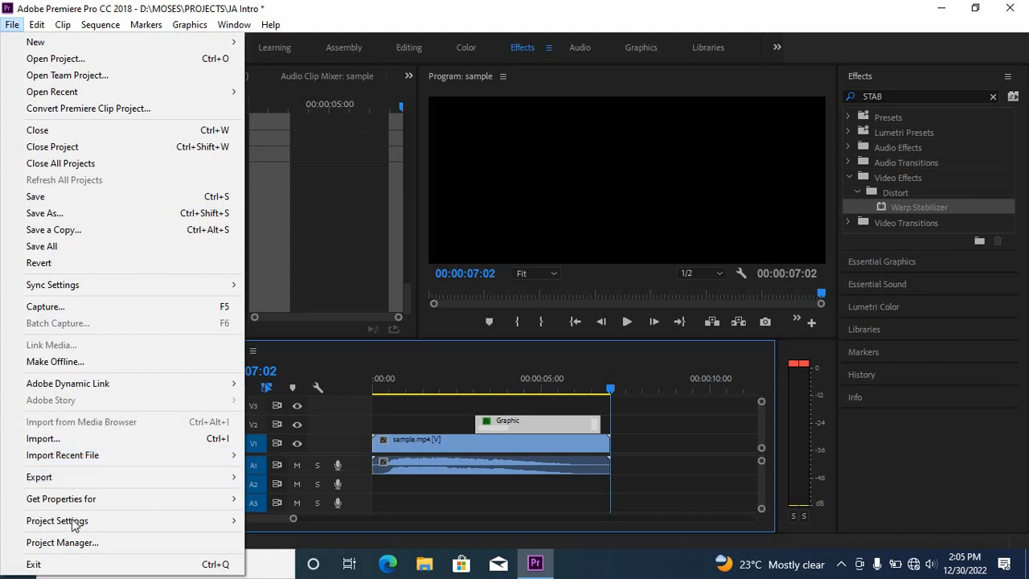
mouse_move(160, 476)
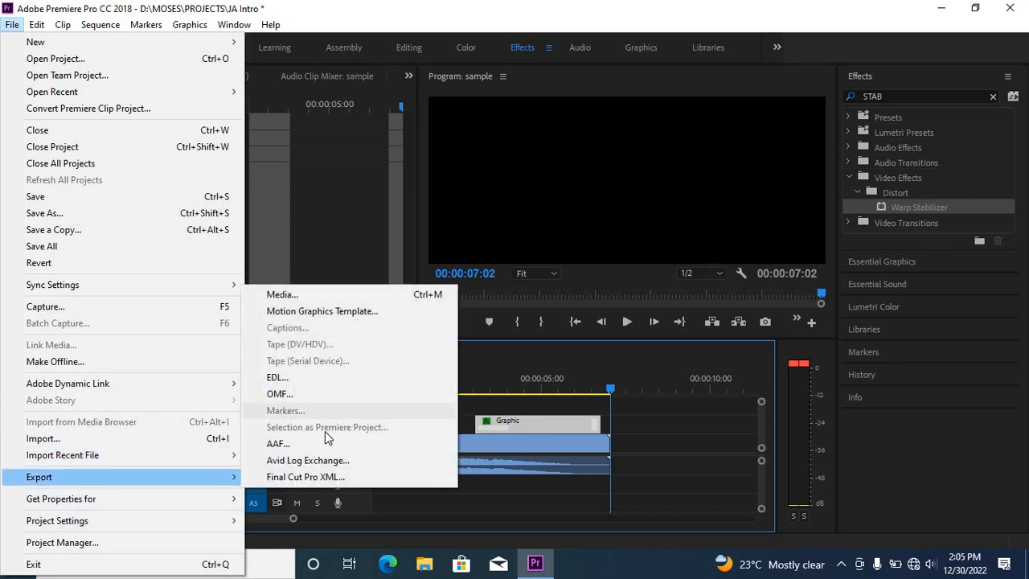
click(287, 298)
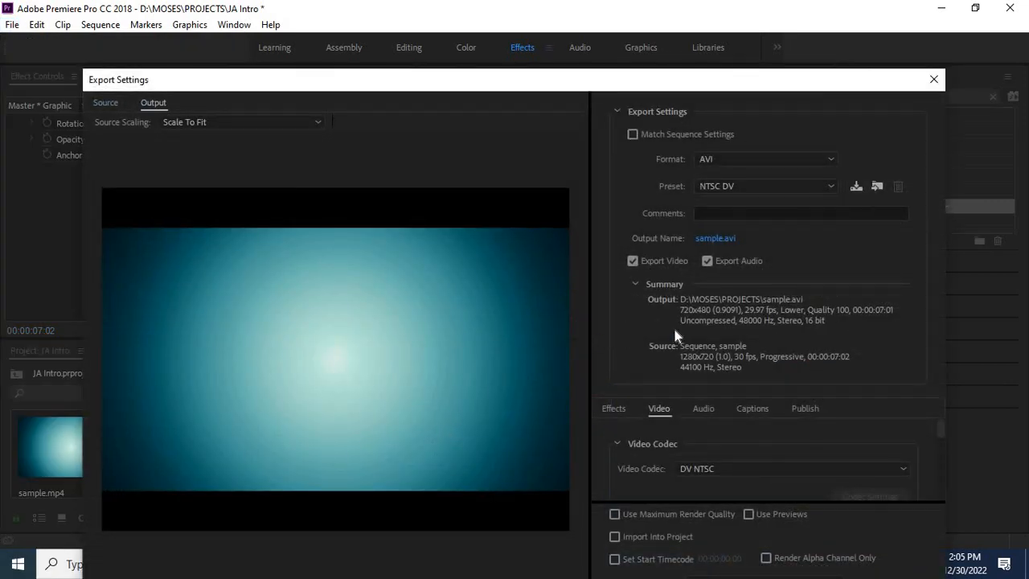
Look through the full list of available export formats and keep AVI selected
click(727, 159)
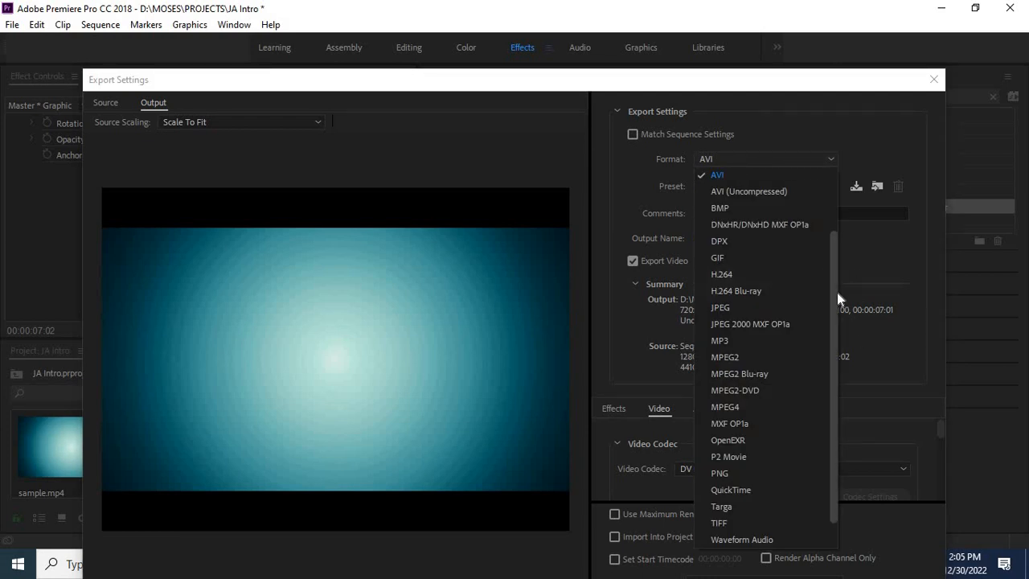
scroll(839, 345, down, 1)
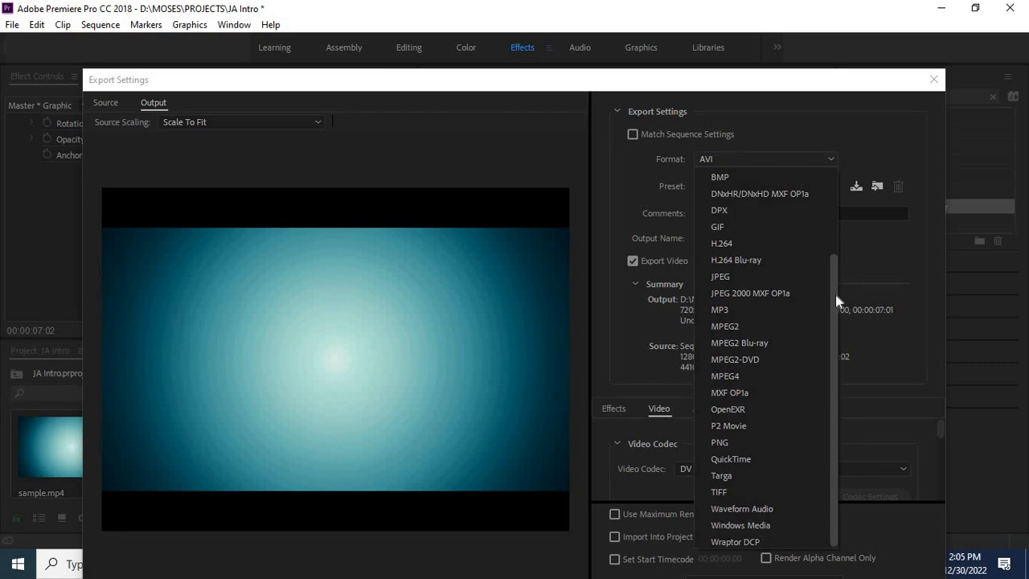
scroll(835, 294, up, 3)
scroll(820, 232, up, 1)
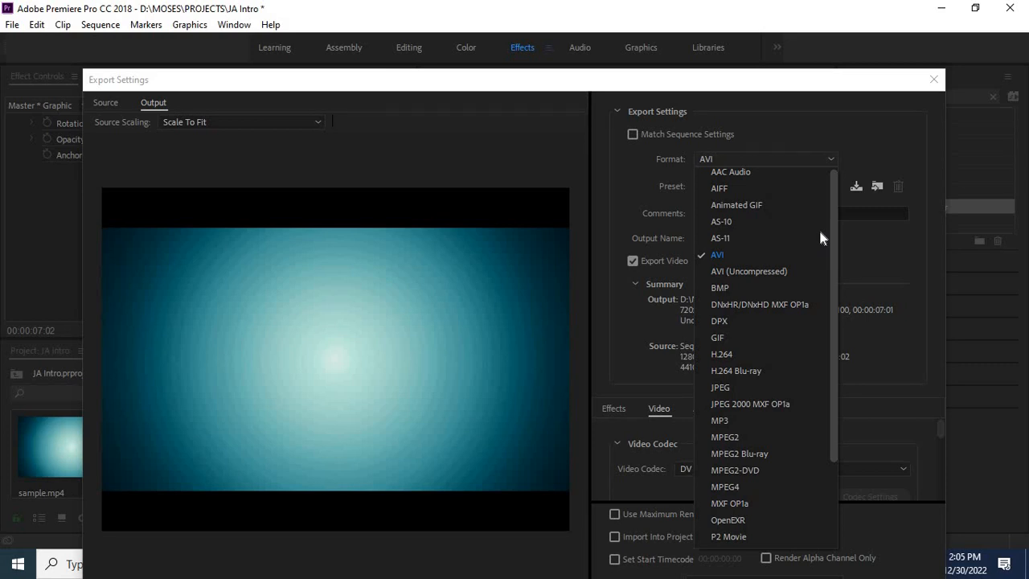
scroll(828, 306, down, 3)
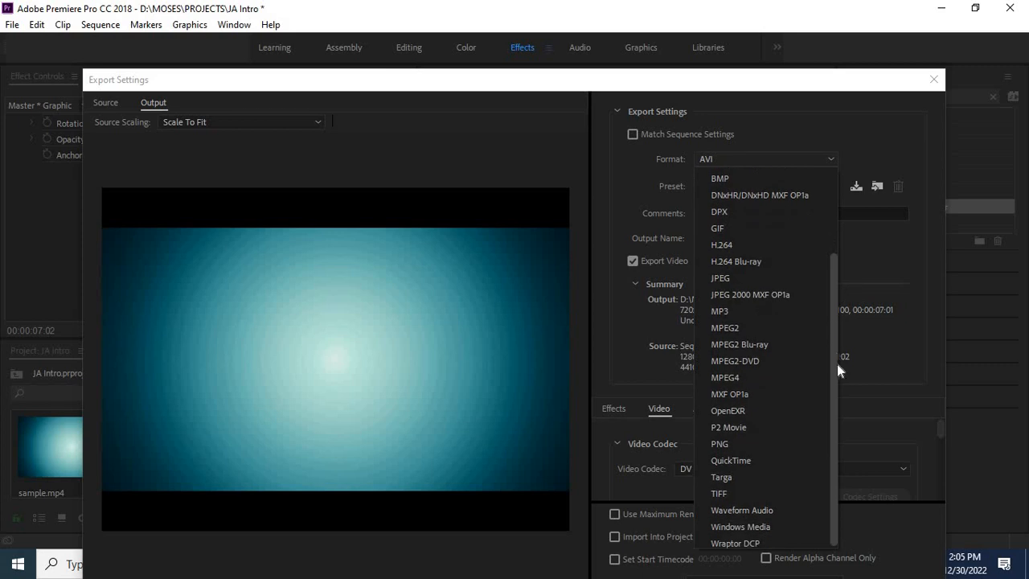
scroll(837, 366, down, 1)
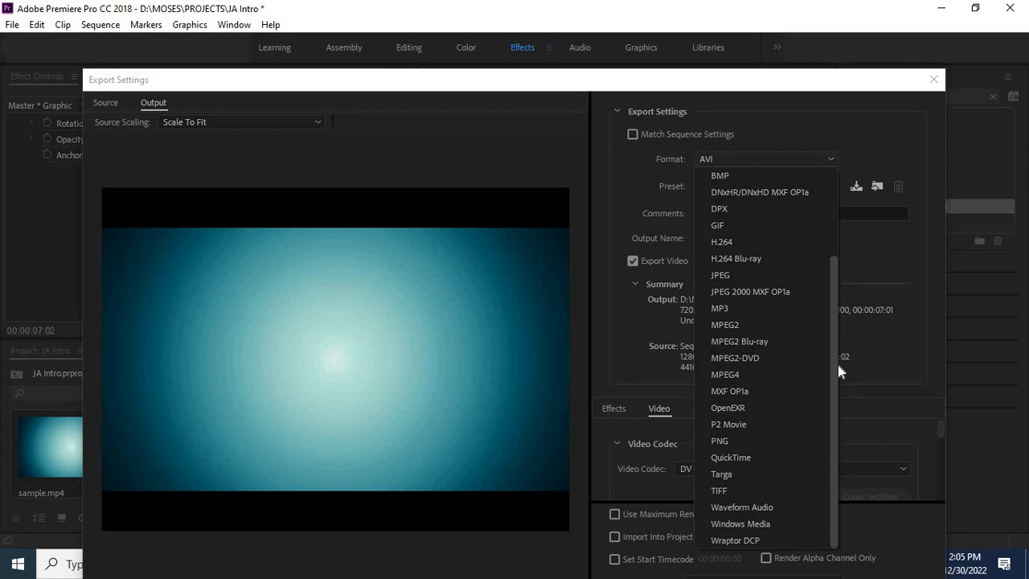
scroll(820, 249, up, 4)
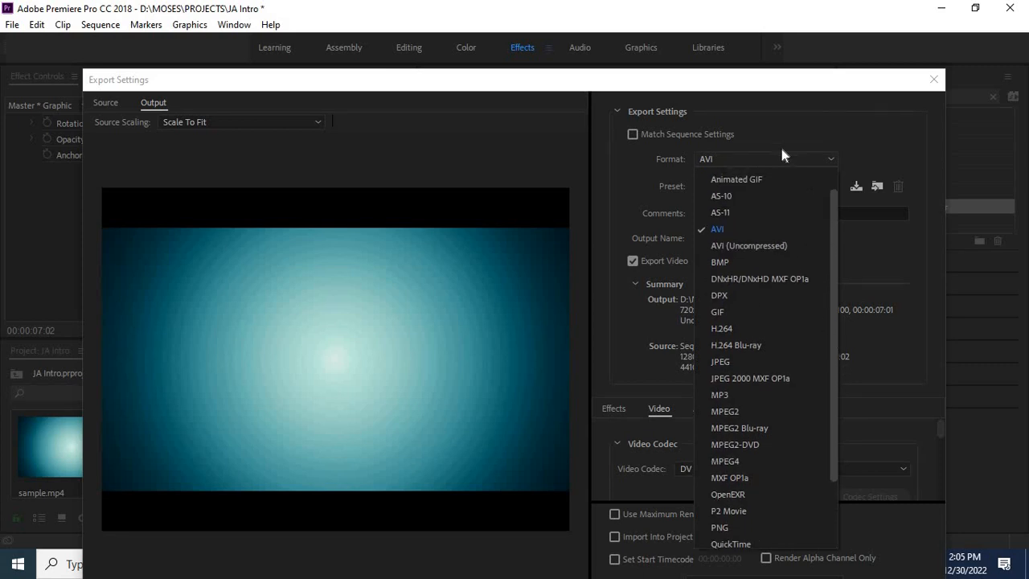
click(641, 168)
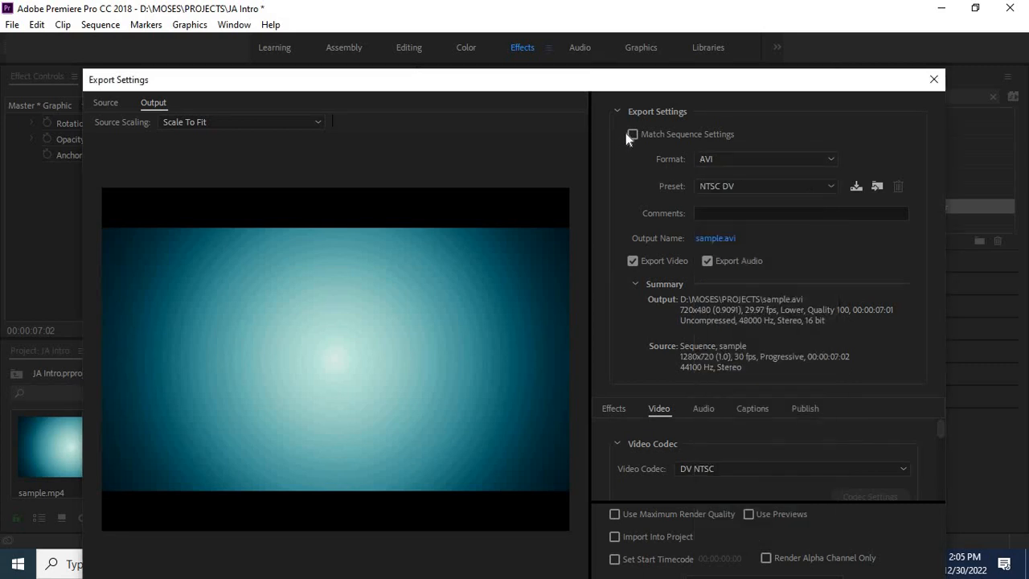
Match the export to the sequence settings and name the output file JA Intro in the PROJECTS folder
click(632, 133)
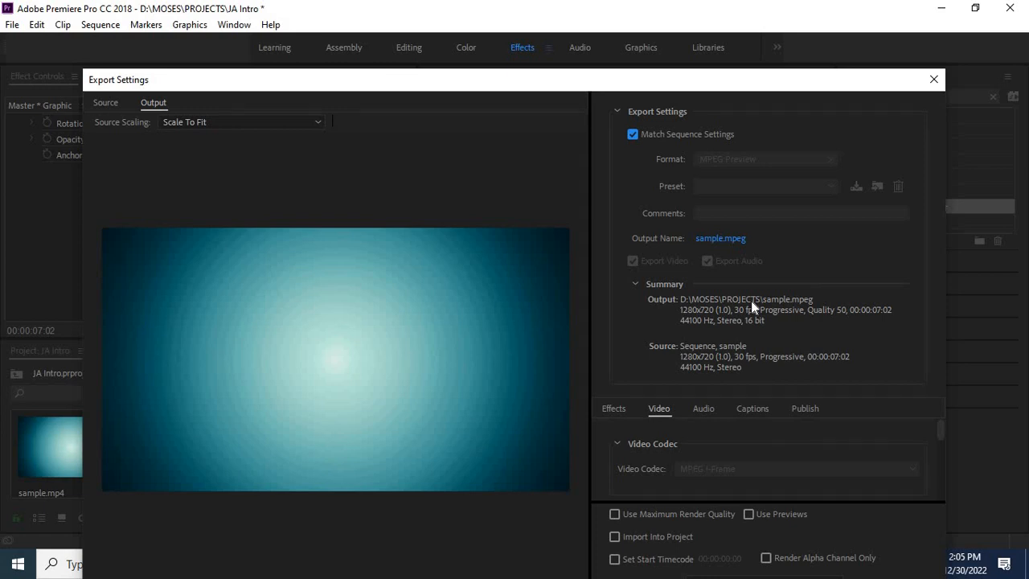
click(722, 239)
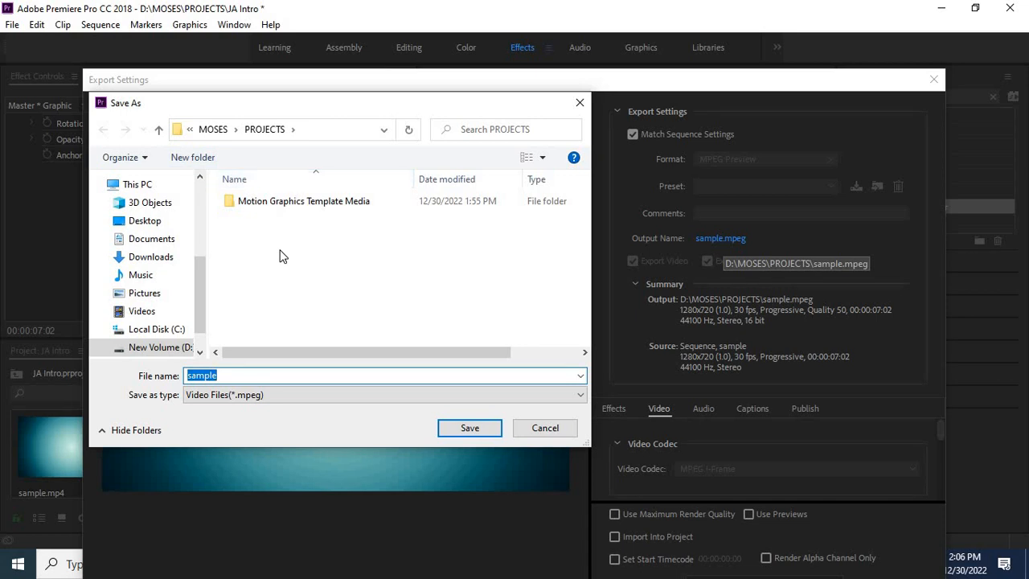
text(JA)
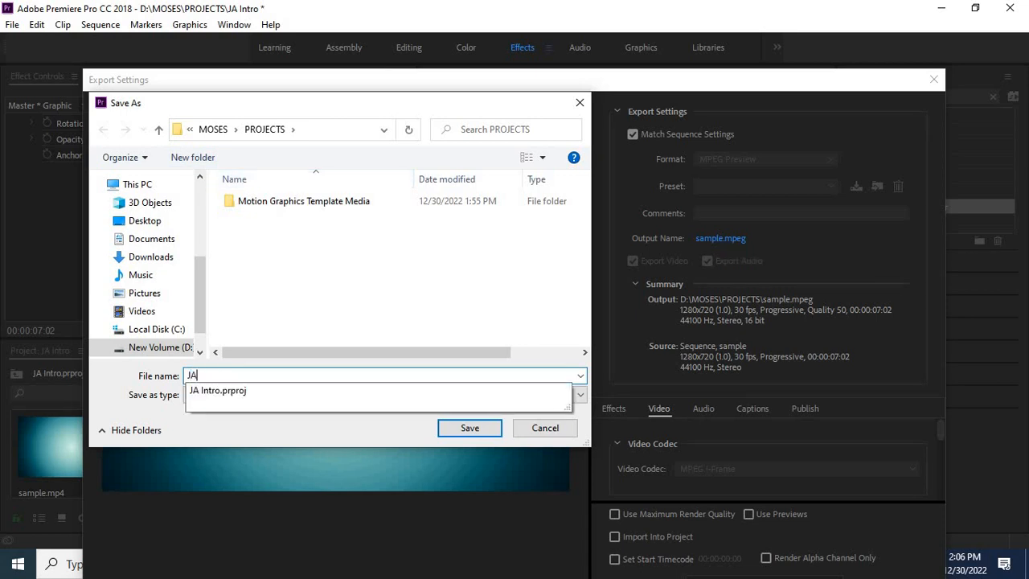
click(233, 392)
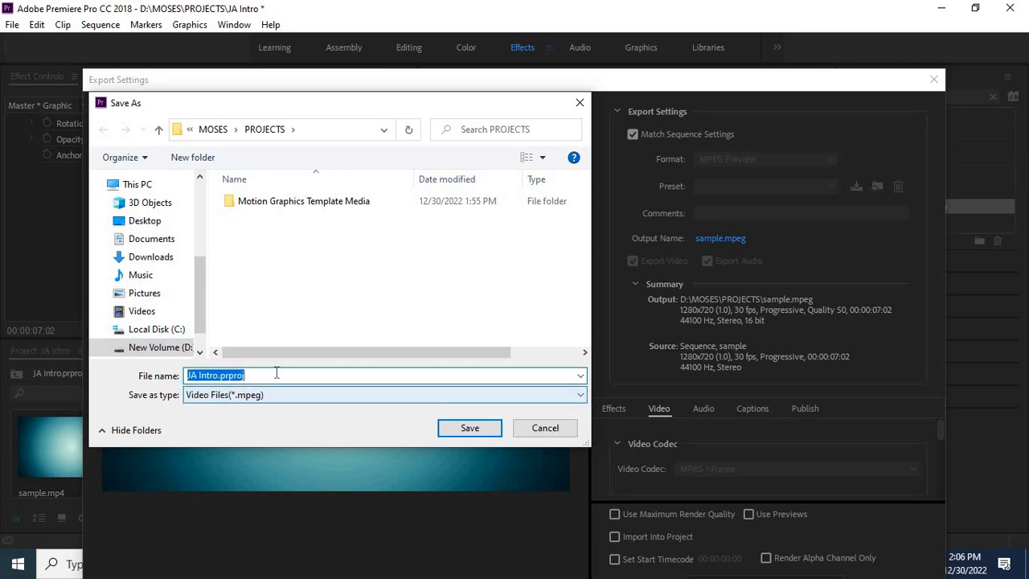
click(275, 373)
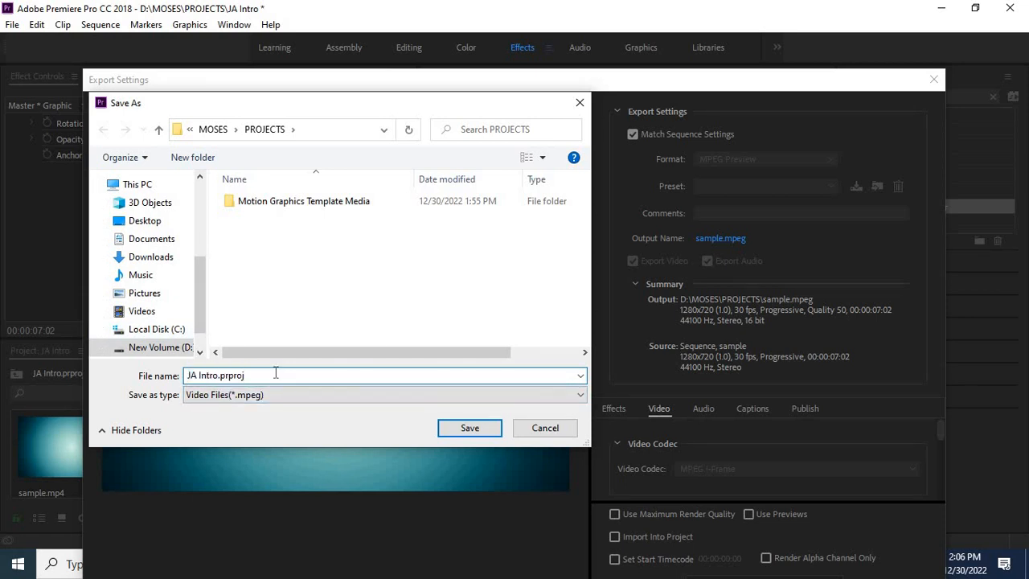
key(BackSpace)
key(BackSpace)
key(BackSpace)
key(BackSpace)
key(BackSpace)
key(BackSpace)
key(BackSpace)
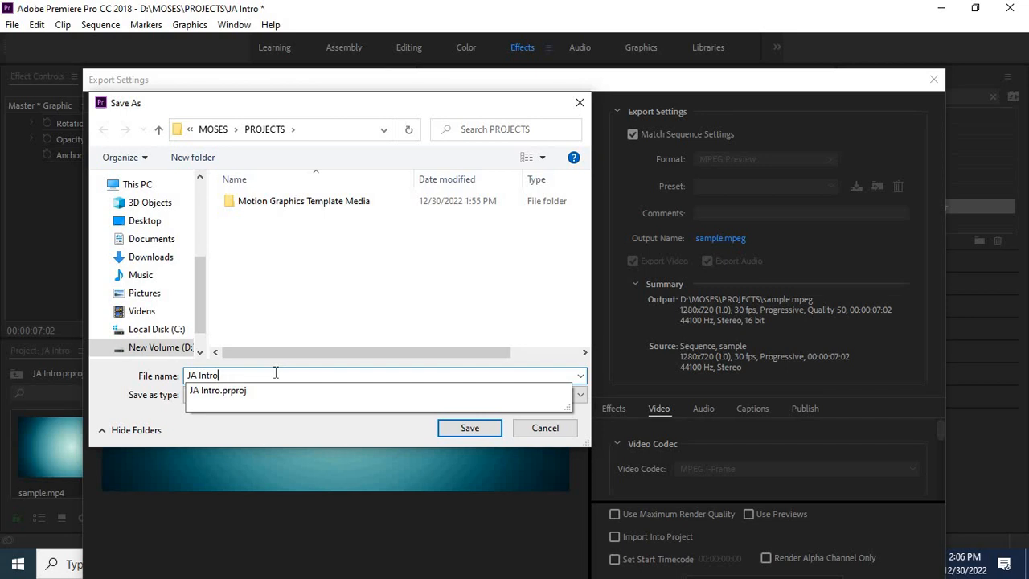
click(469, 428)
click(470, 429)
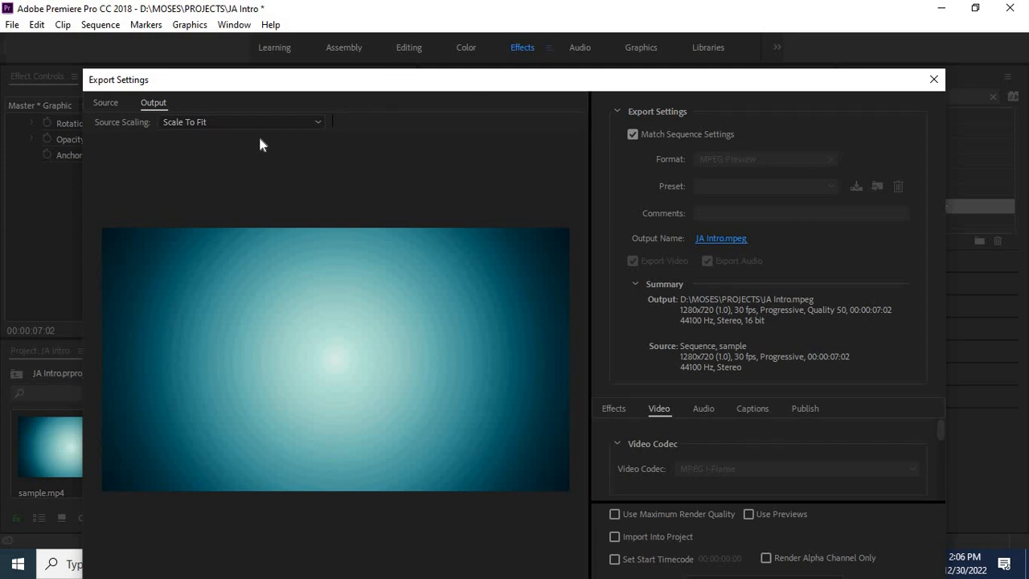
Check the source scaling options and compare the source and output previews of the export
click(300, 127)
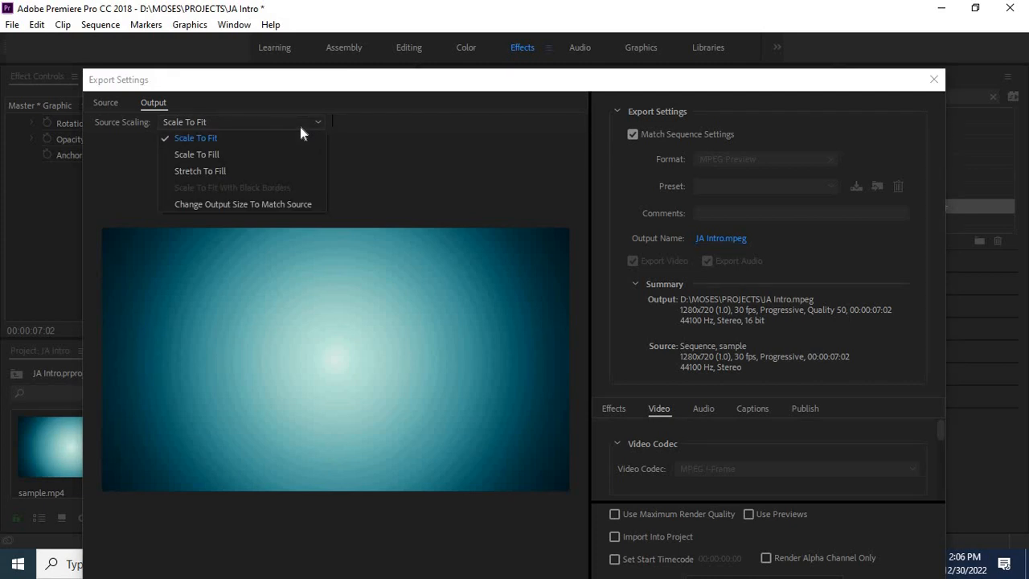
click(300, 127)
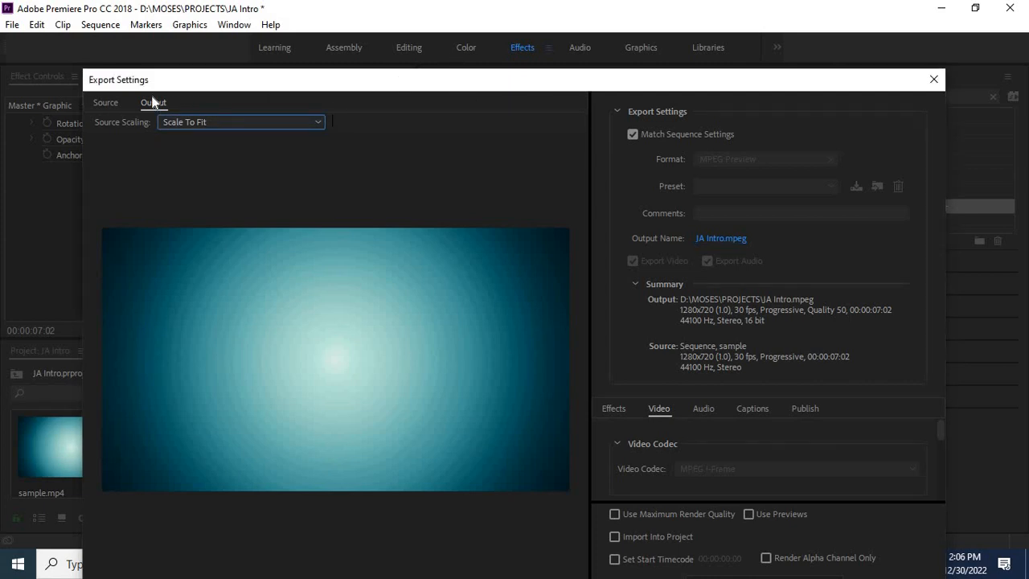
click(108, 101)
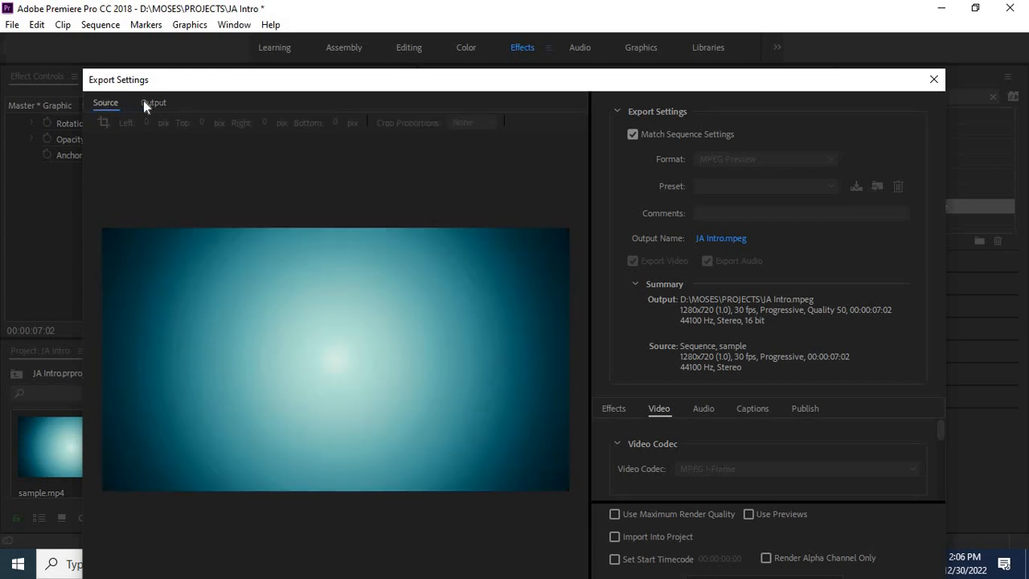
click(150, 103)
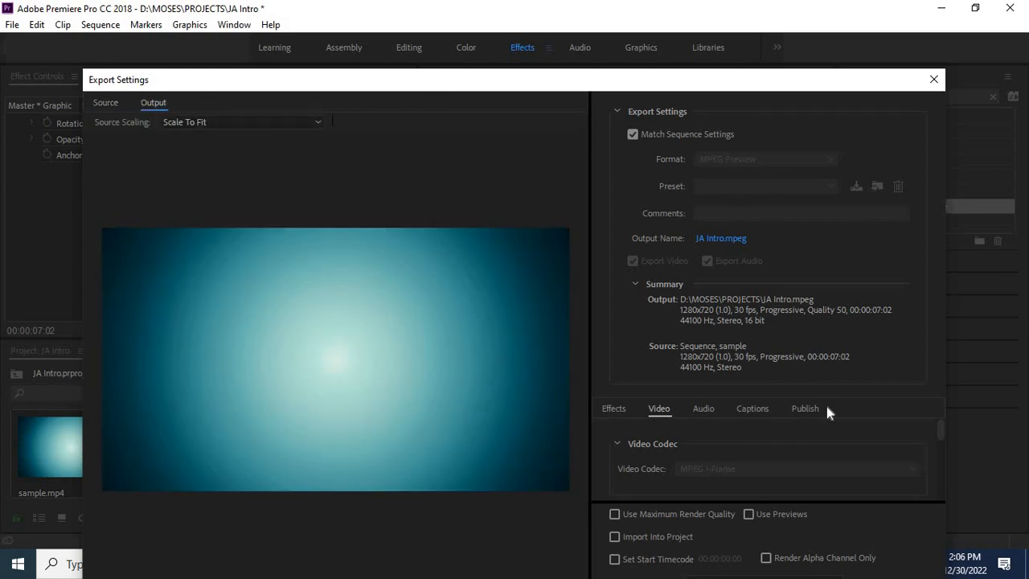
Enable maximum render quality, keep Frame Sampling as the time interpolation, and export the video
click(614, 515)
drag(834, 87, 830, 16)
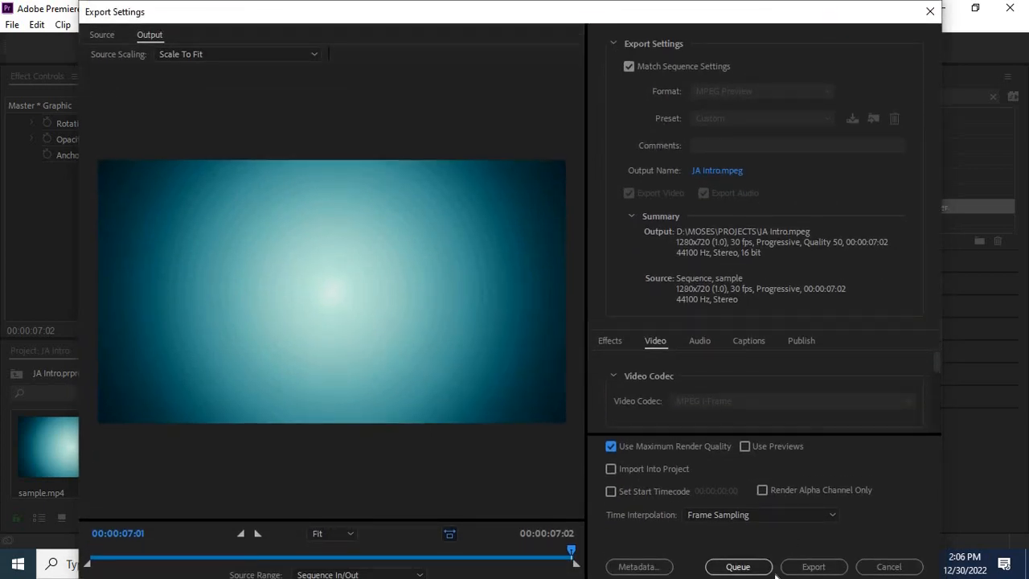
click(820, 515)
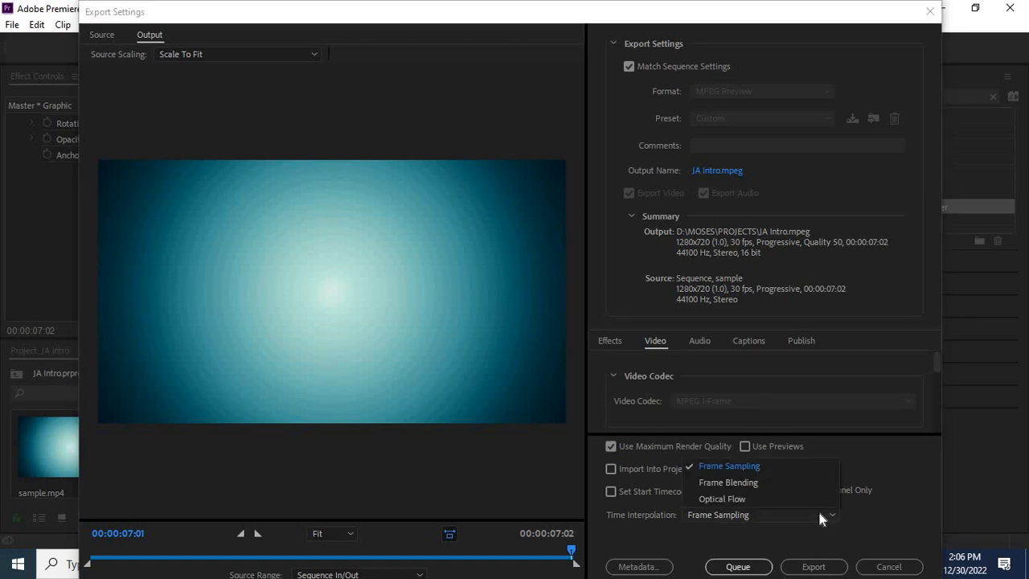
click(820, 516)
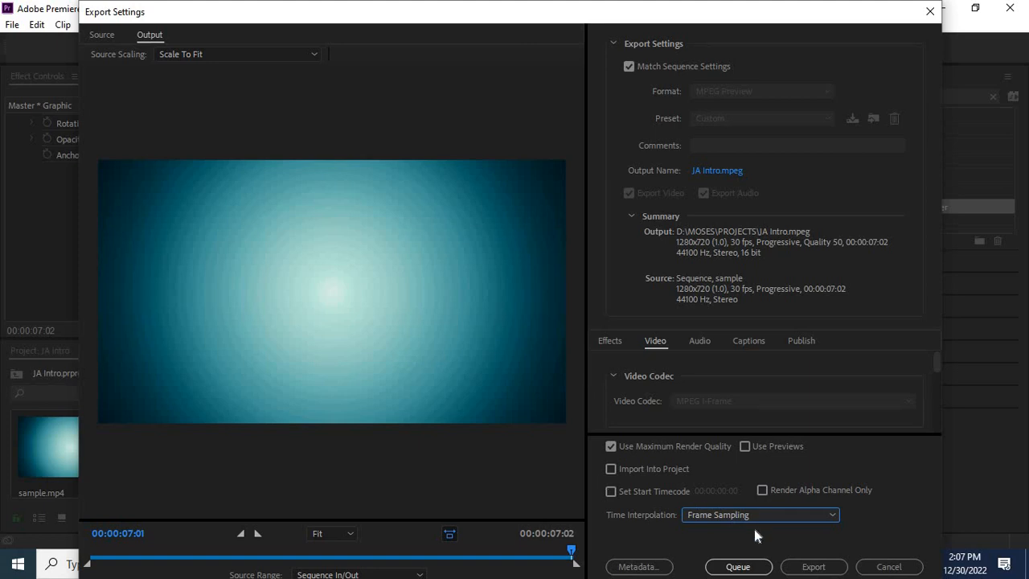
click(812, 567)
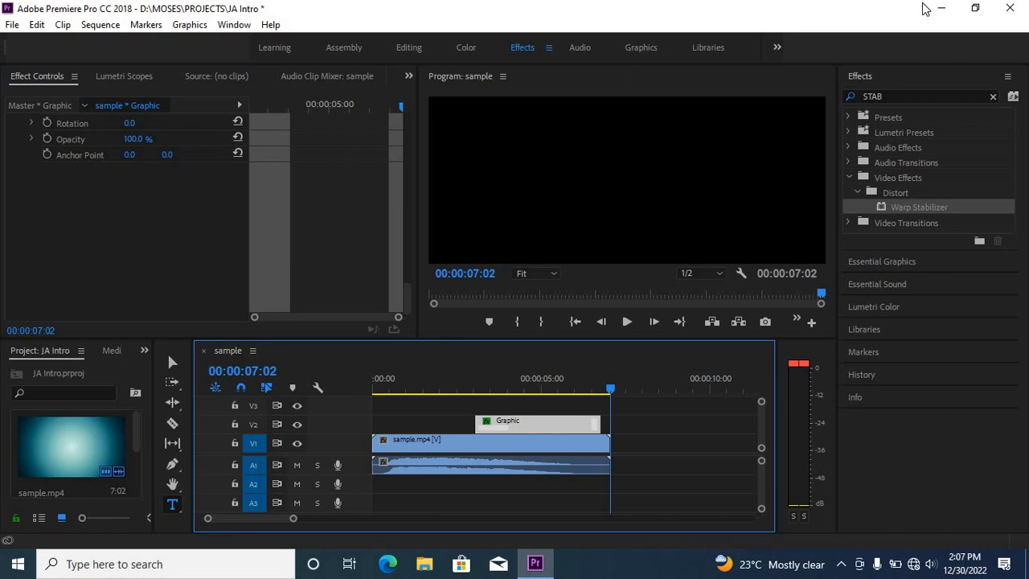
Switch to File Explorer and open the PROJECTS folder on New Volume (D:) that holds the exported video
click(943, 11)
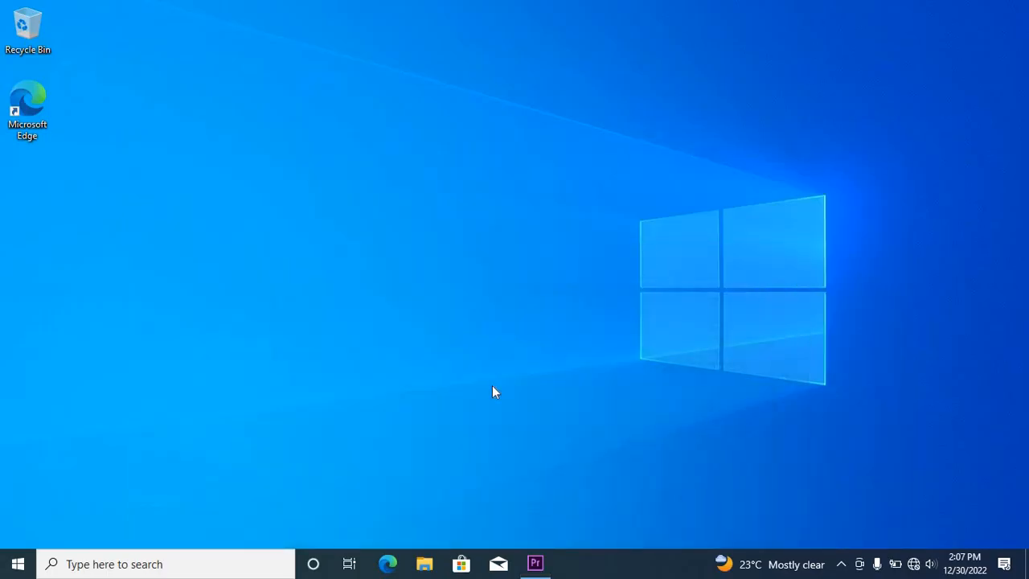
click(424, 565)
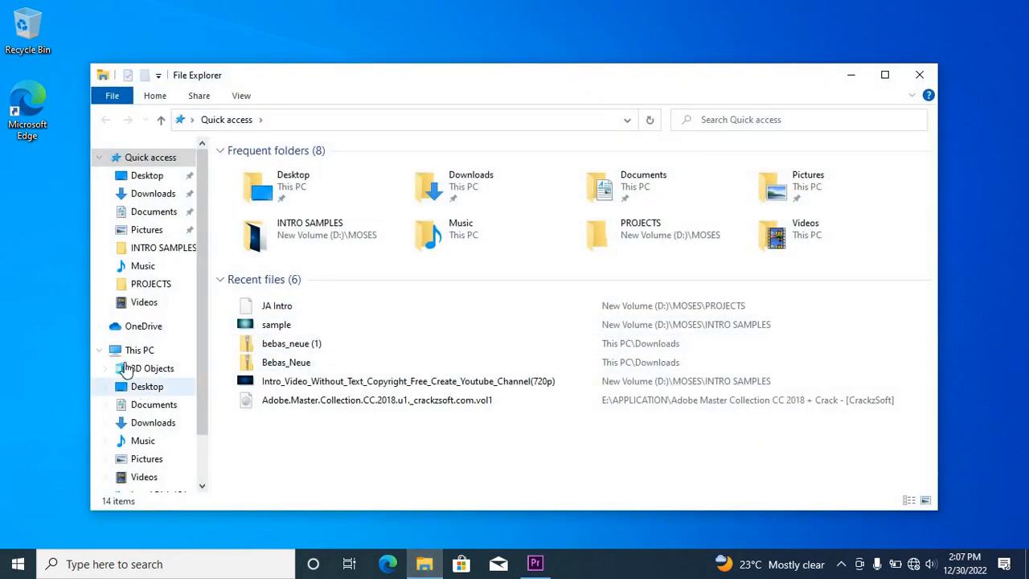
click(136, 350)
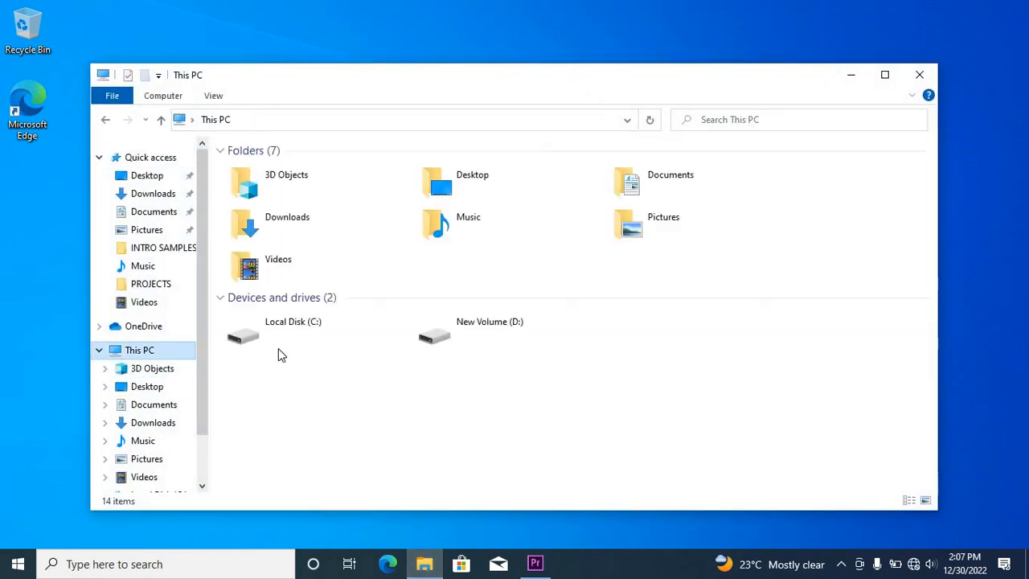
double_click(438, 344)
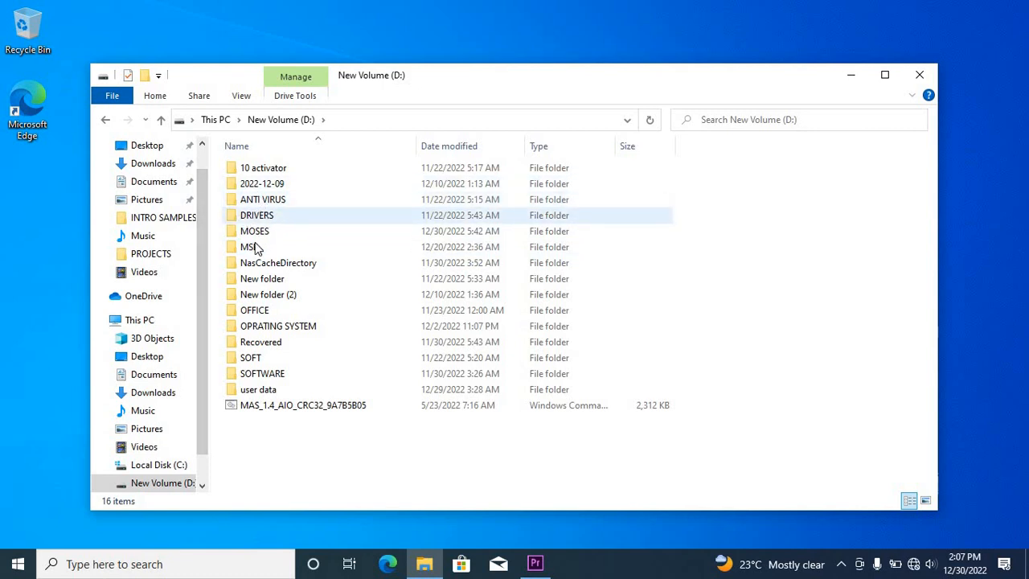
double_click(253, 234)
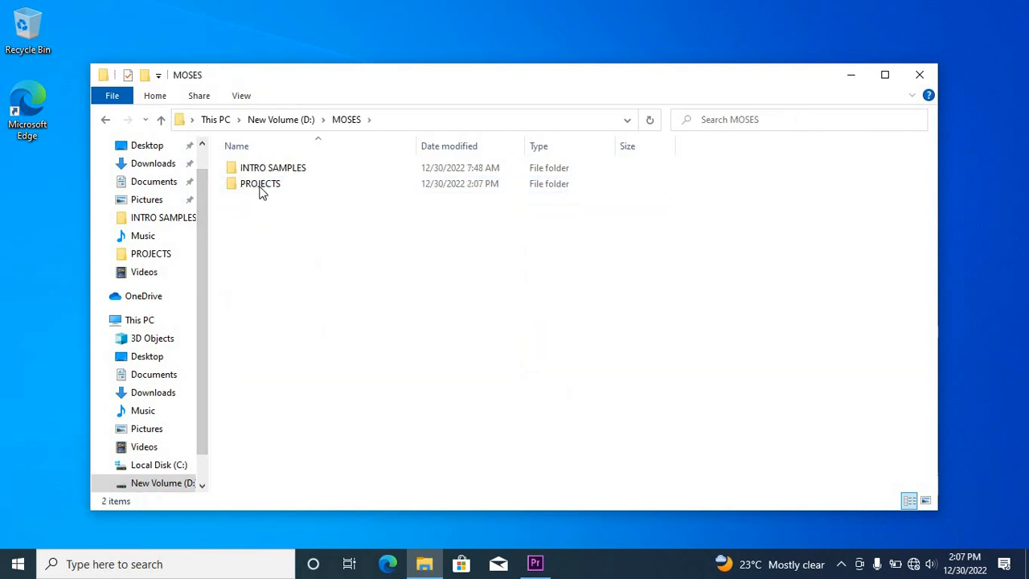
click(260, 186)
double_click(260, 190)
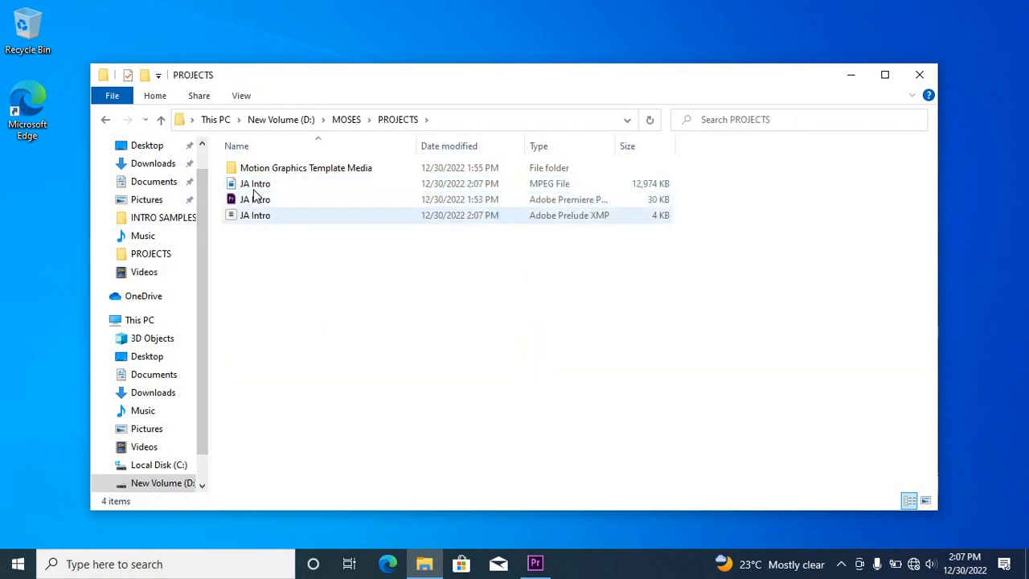
Try to play the exported JA Intro MPEG file, close the player, and return to Premiere Pro
double_click(260, 184)
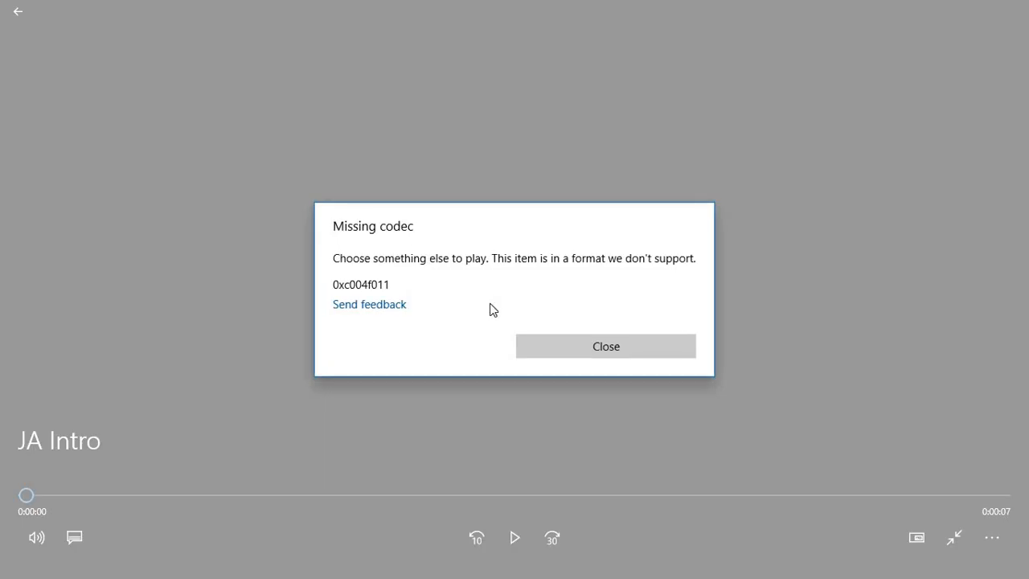
click(560, 341)
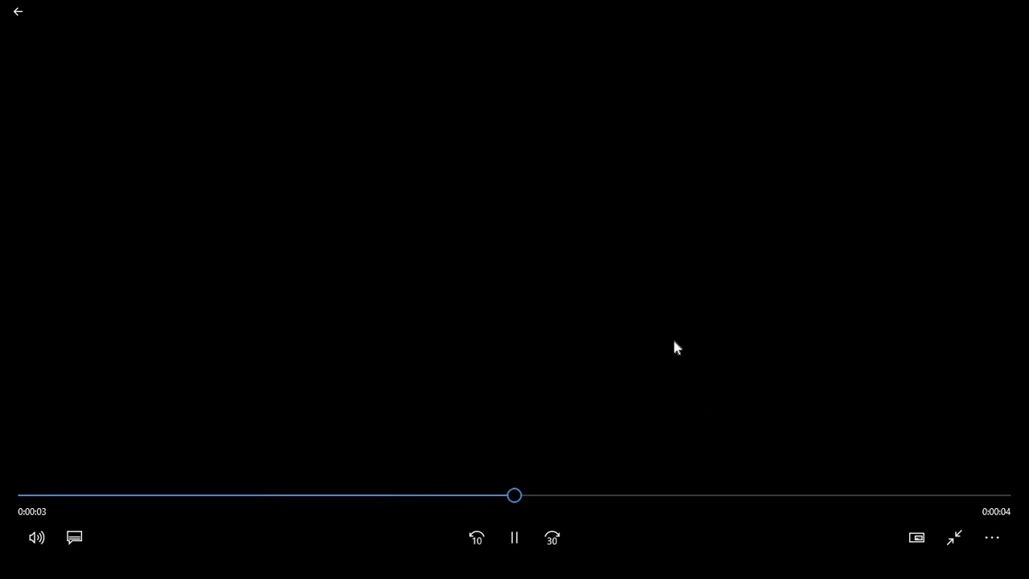
key(Escape)
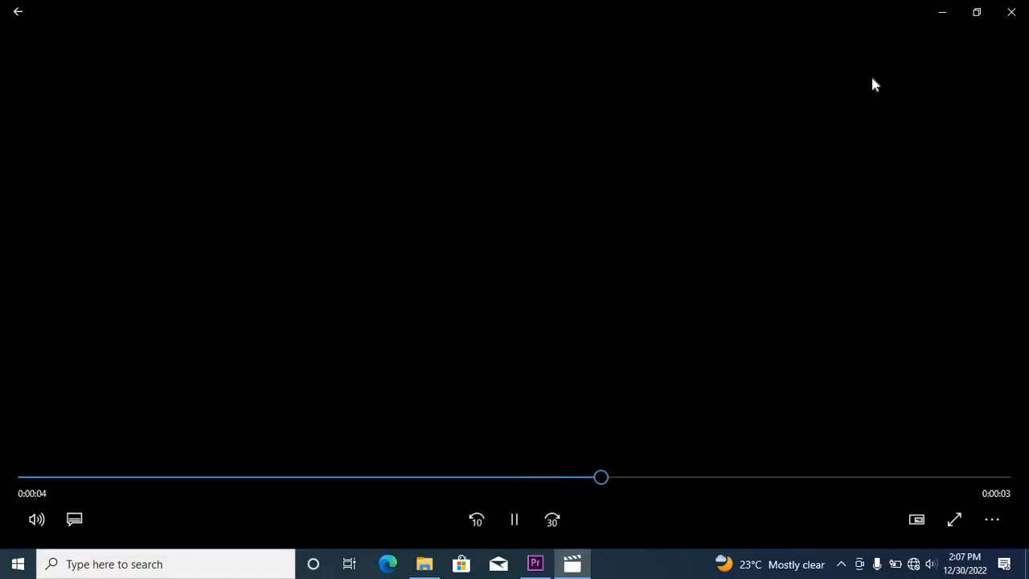
click(1011, 11)
click(535, 564)
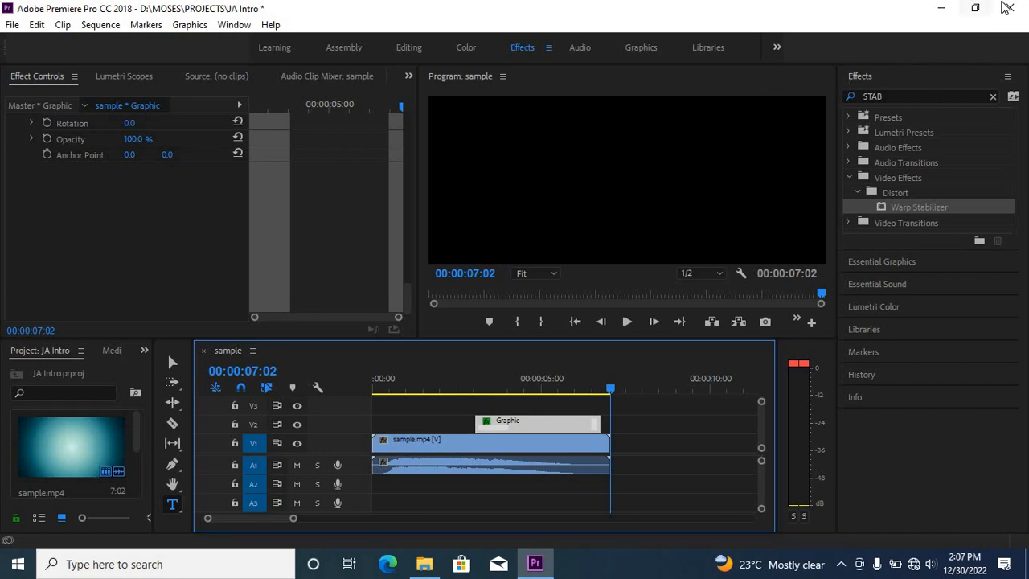
Close Premiere Pro, saving the changes to JA Intro.prproj, and launch Adobe Media Encoder CC 2018
click(1010, 8)
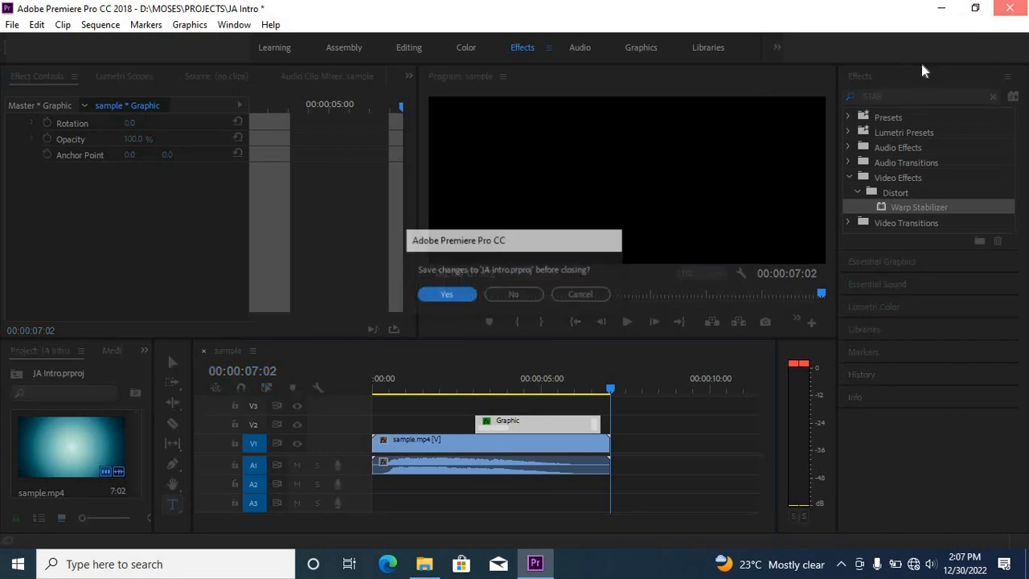
click(444, 295)
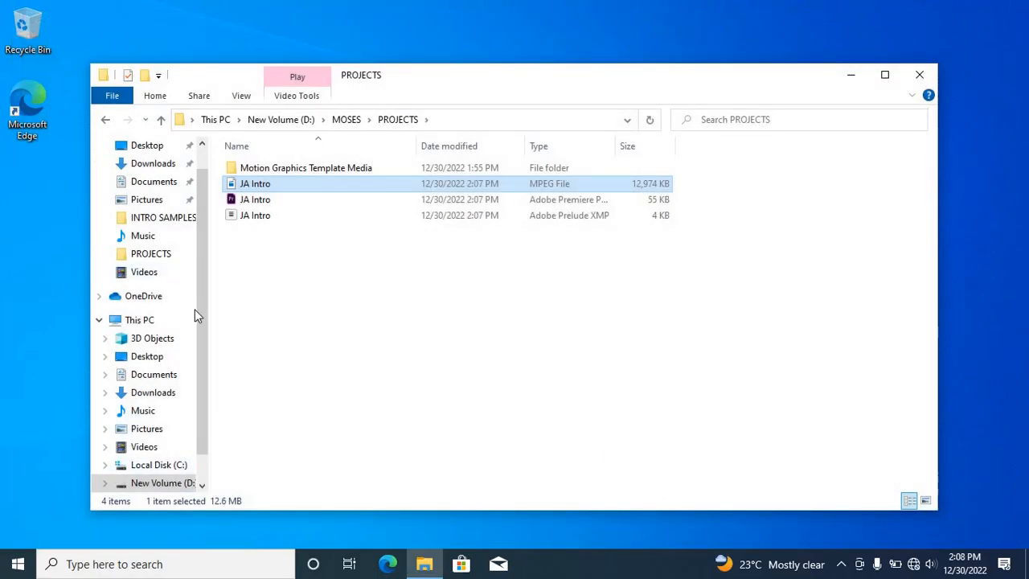
key(super)
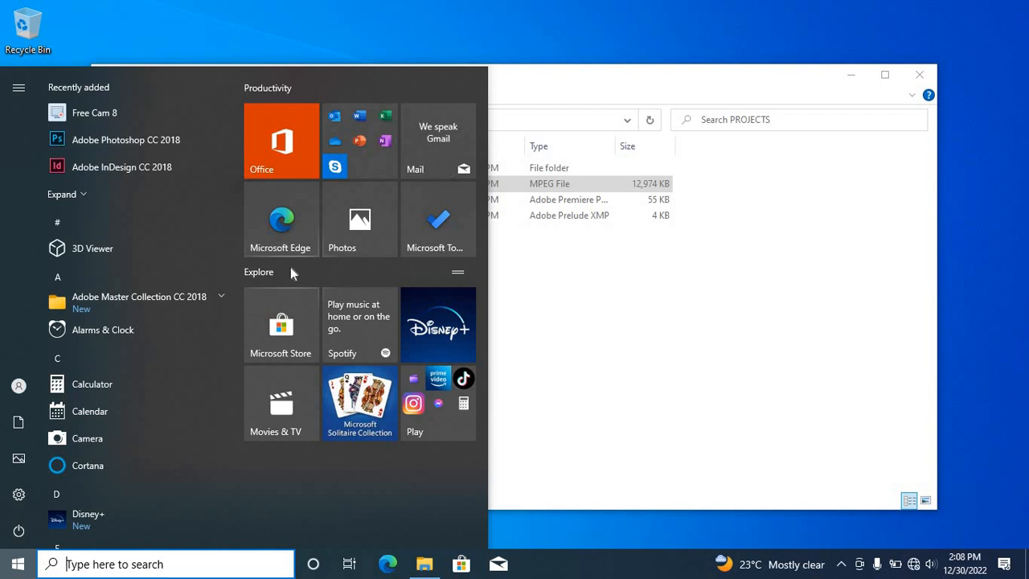
text(EN)
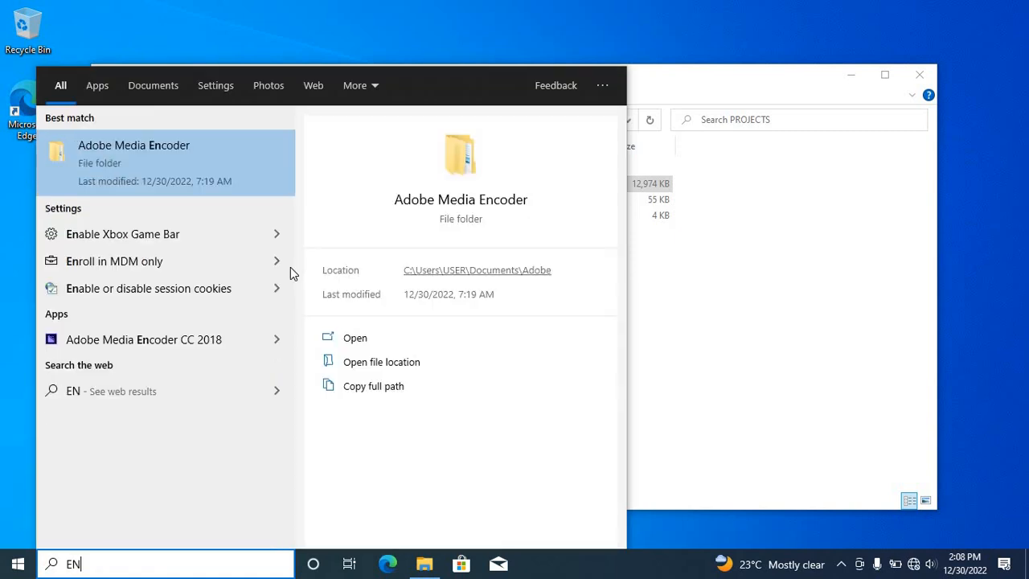
click(228, 344)
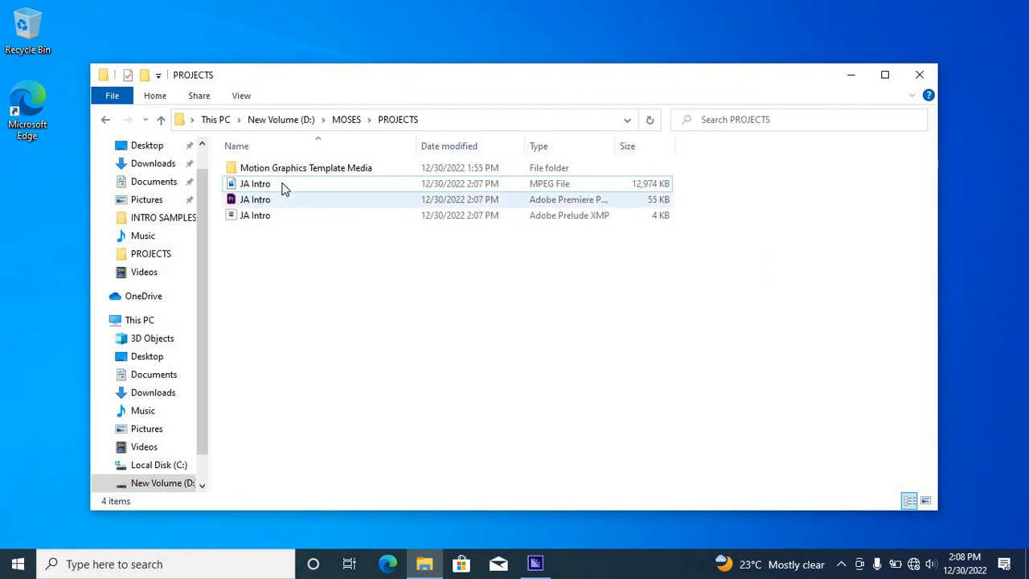
Add the JA Intro Premiere project to the Media Encoder queue and encode it, keeping the Mercury Playback Engine GPU Acceleration (CUDA) renderer
click(282, 185)
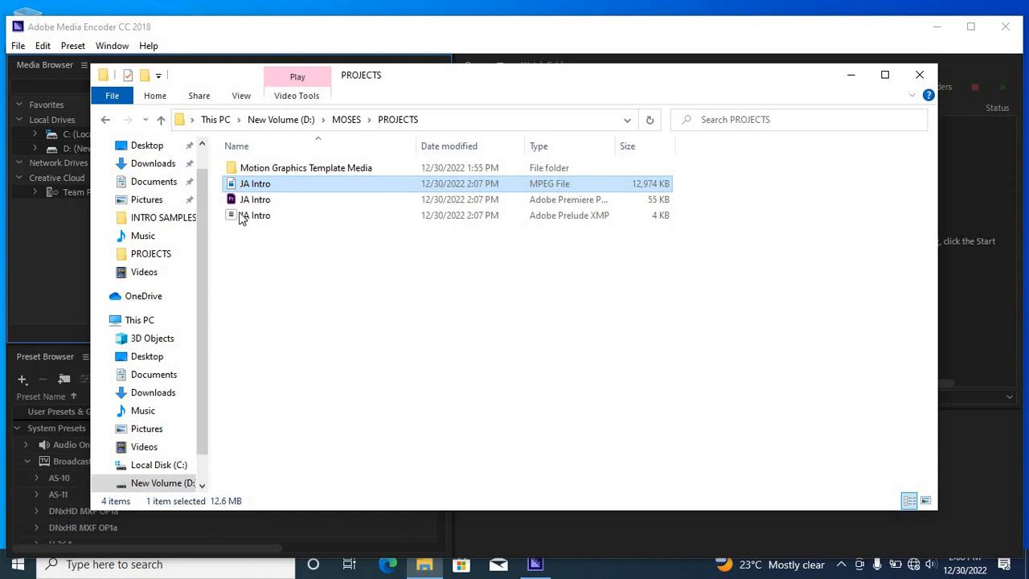
drag(254, 201, 526, 340)
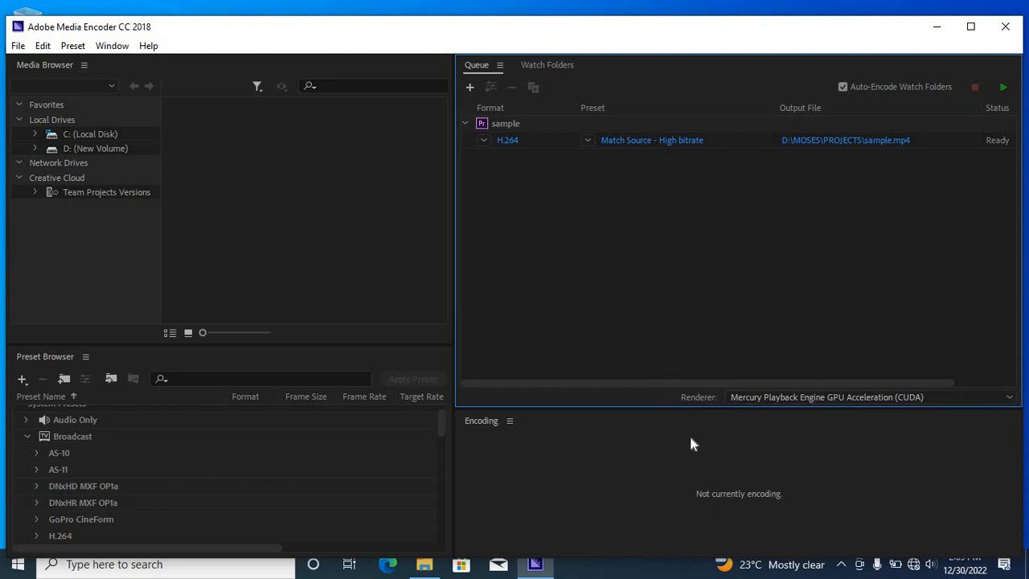
click(788, 397)
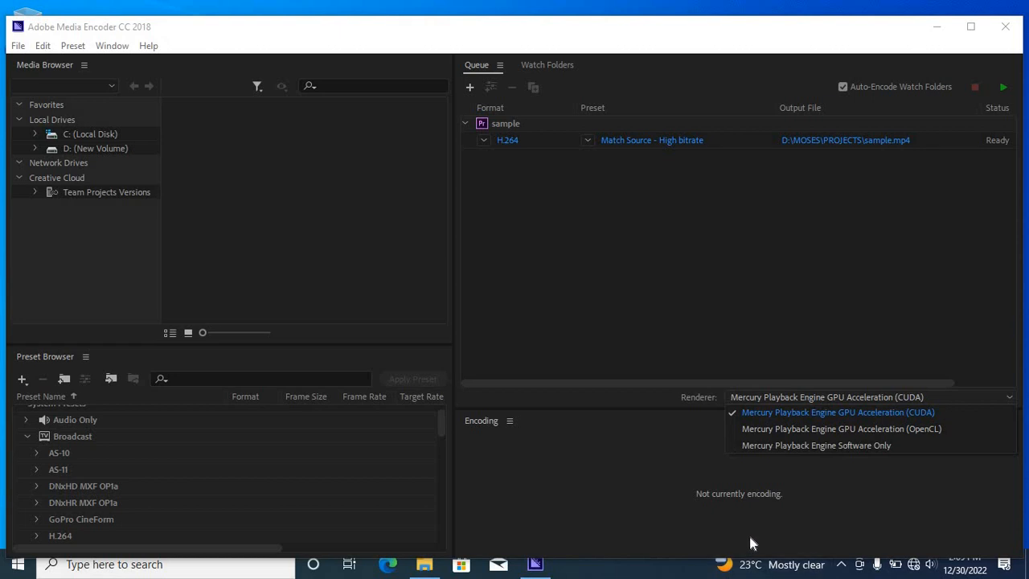
click(818, 394)
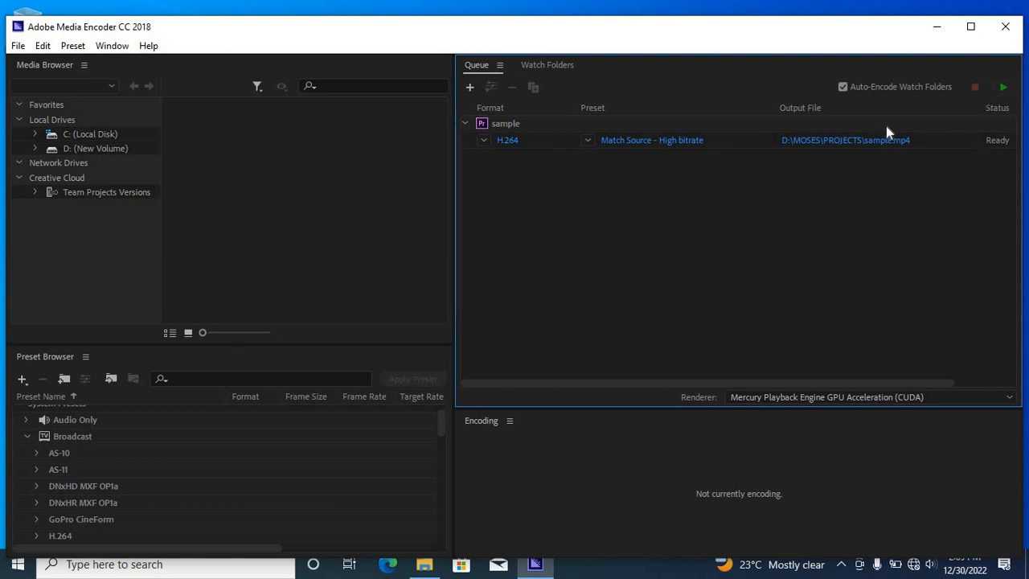
click(1001, 88)
Minimize Media Encoder to return to the PROJECTS folder in File Explorer and refresh the folder
click(932, 27)
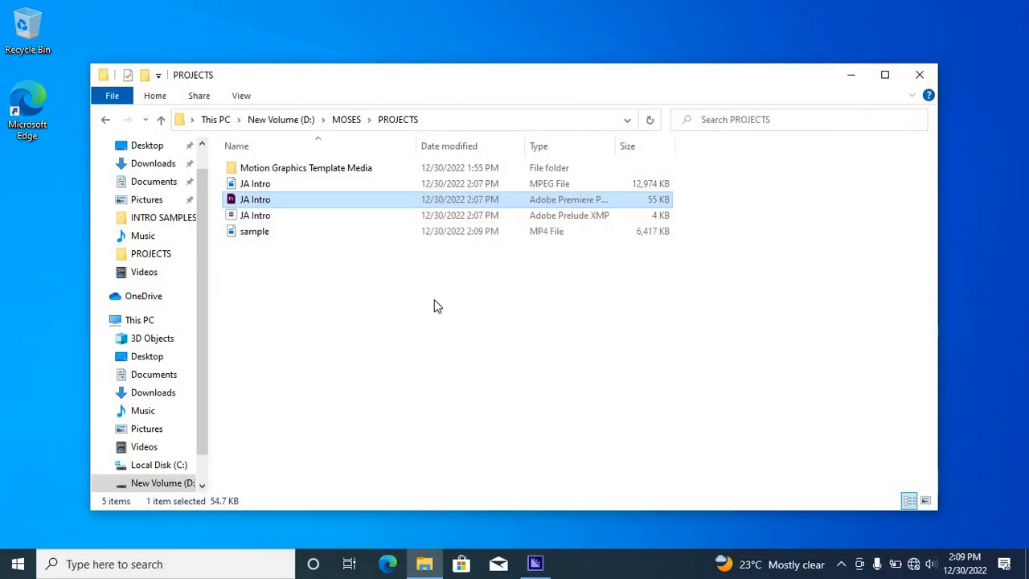
right_click(329, 264)
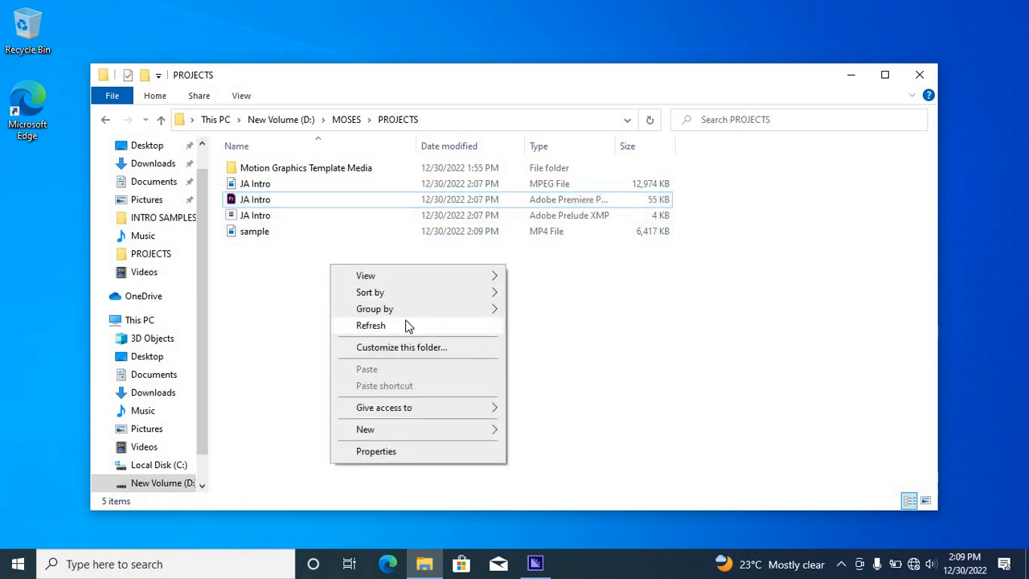
click(376, 326)
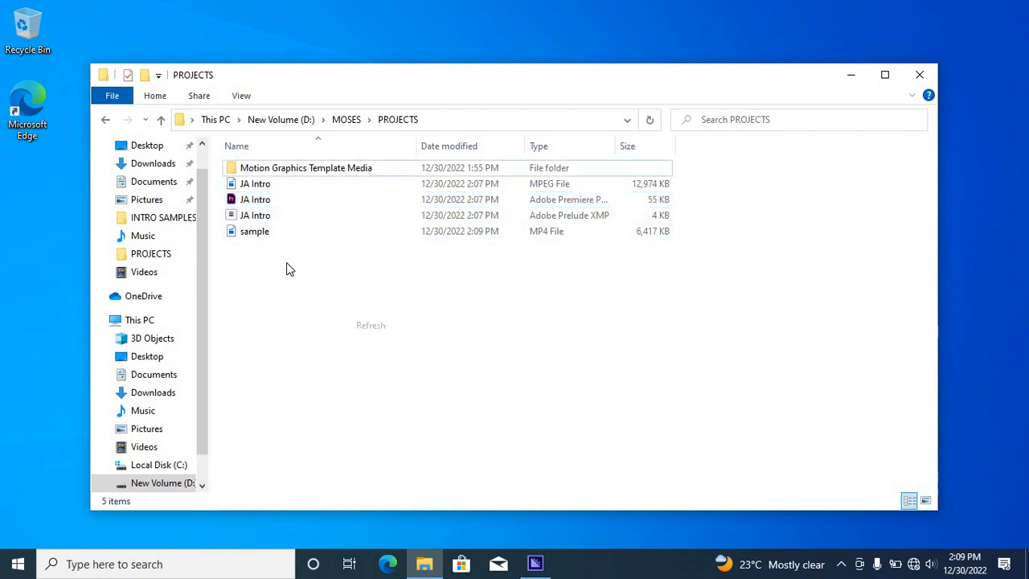
Open the encoded sample MP4 file in the video player and replay it from the start
click(266, 233)
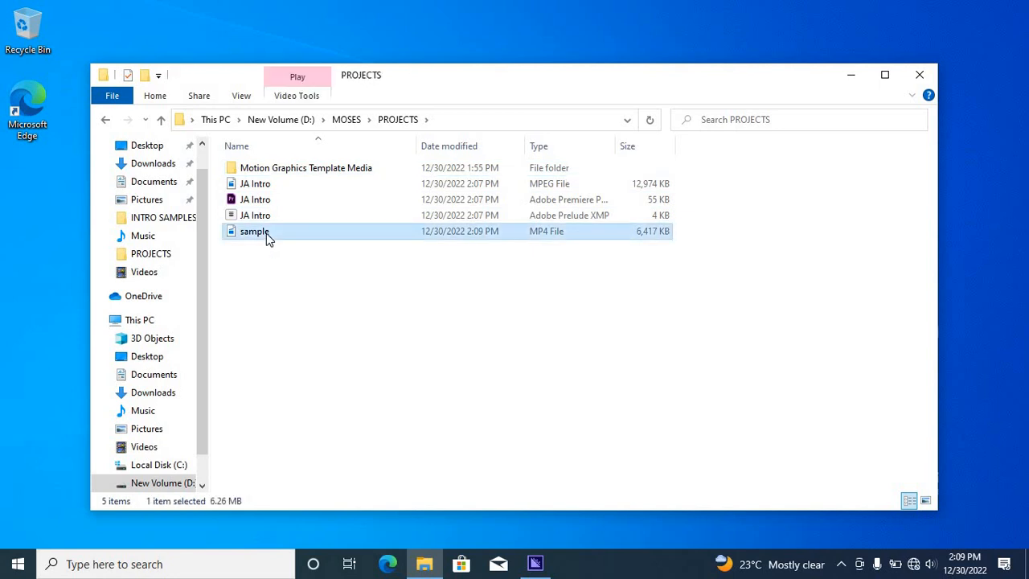
double_click(266, 233)
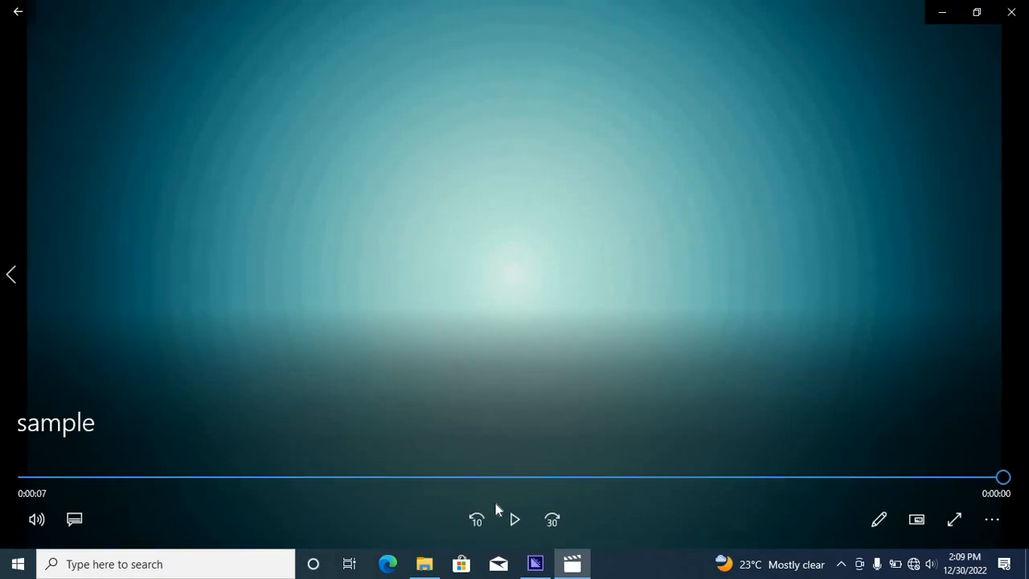
click(512, 520)
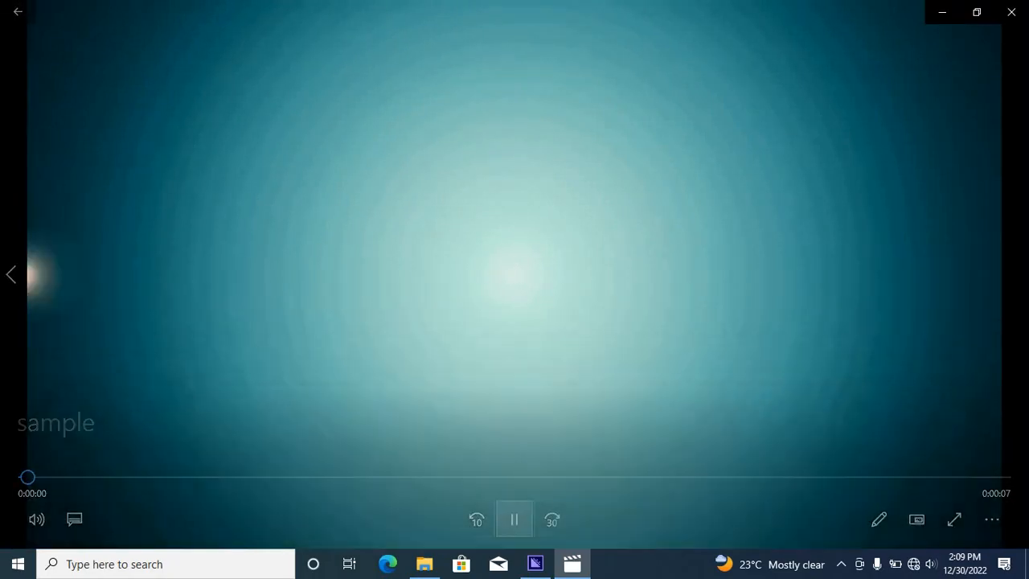
mouse_move(512, 522)
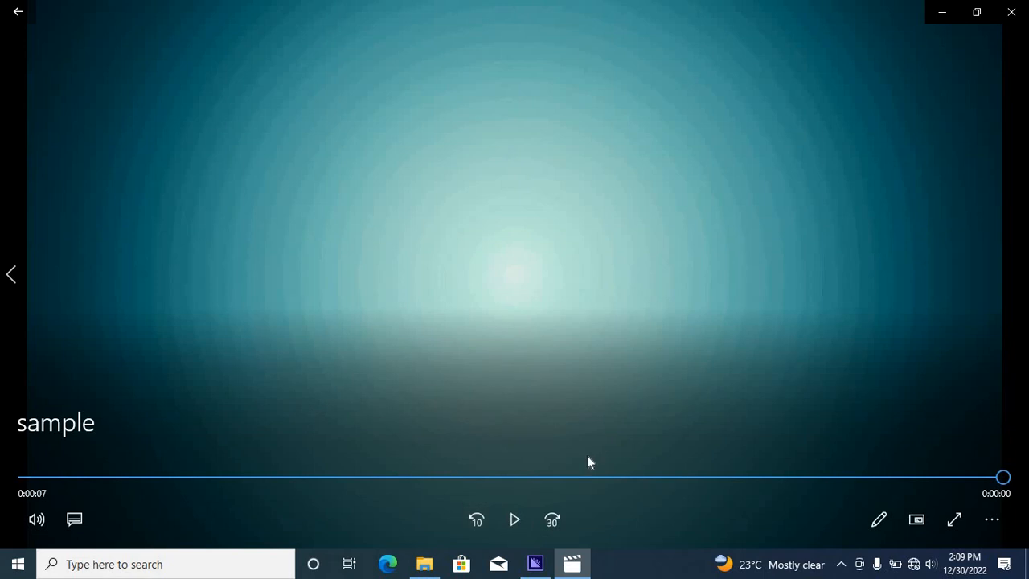
click(512, 522)
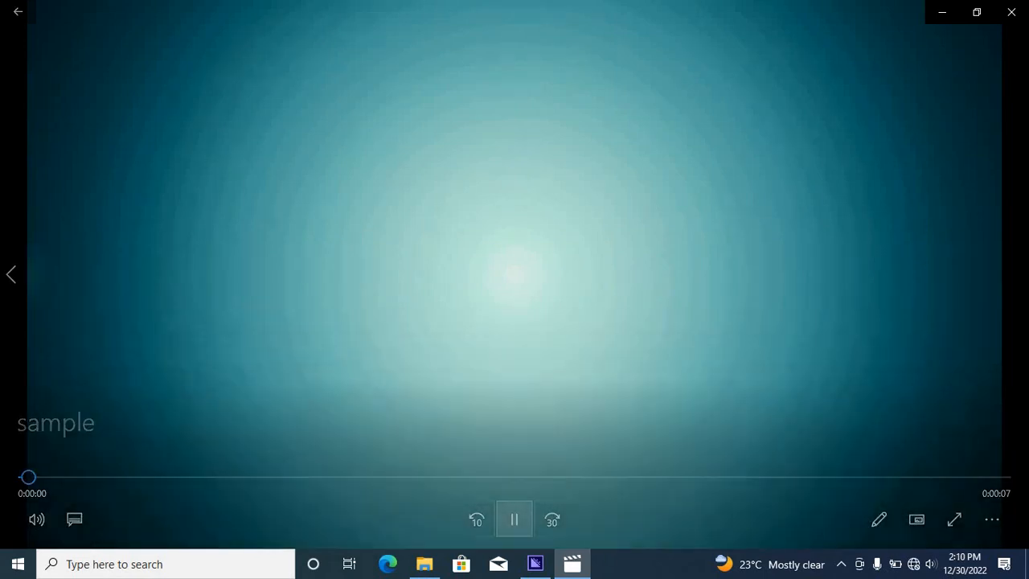
mouse_move(537, 234)
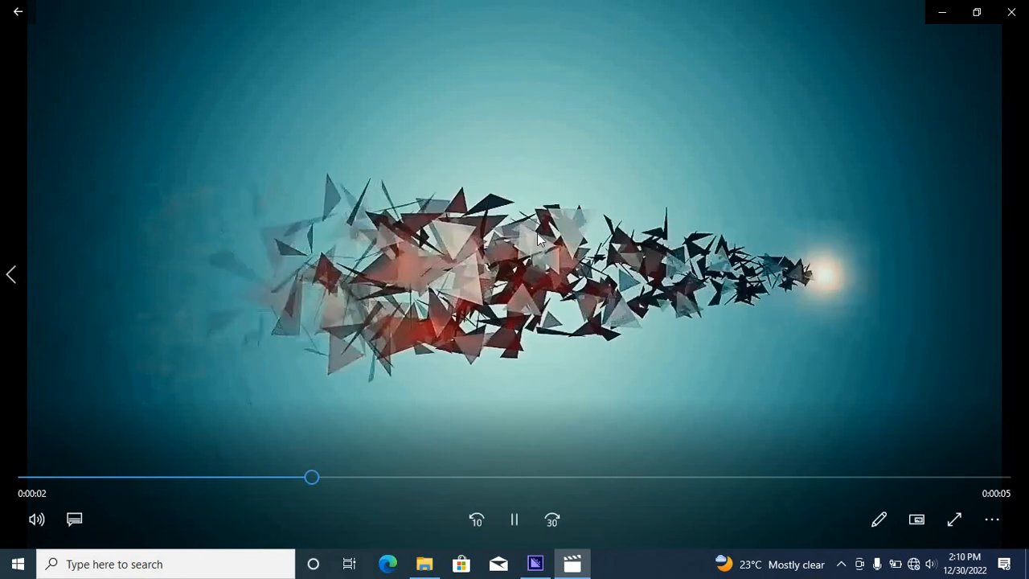